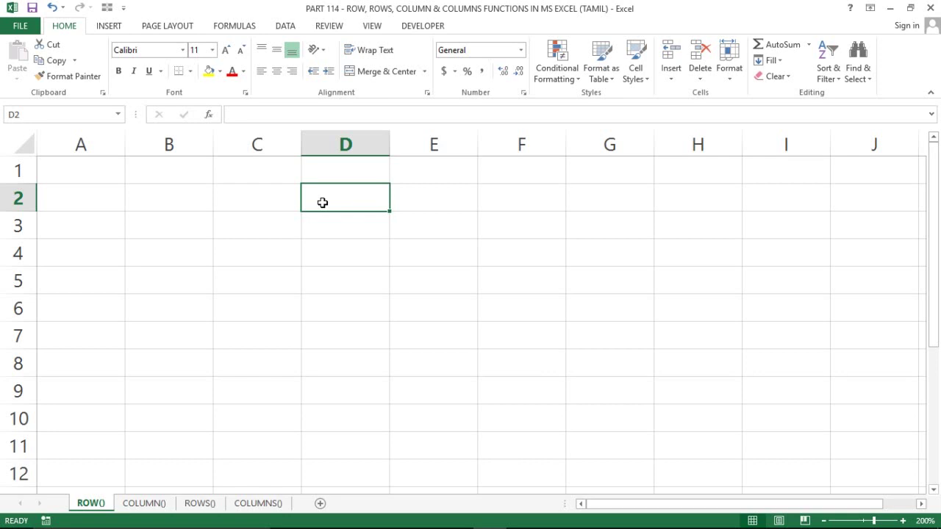
# Enter ROW, ROWS, COLUMN and COLUMNS down cells D4 to D7
pyautogui.click(353, 246)
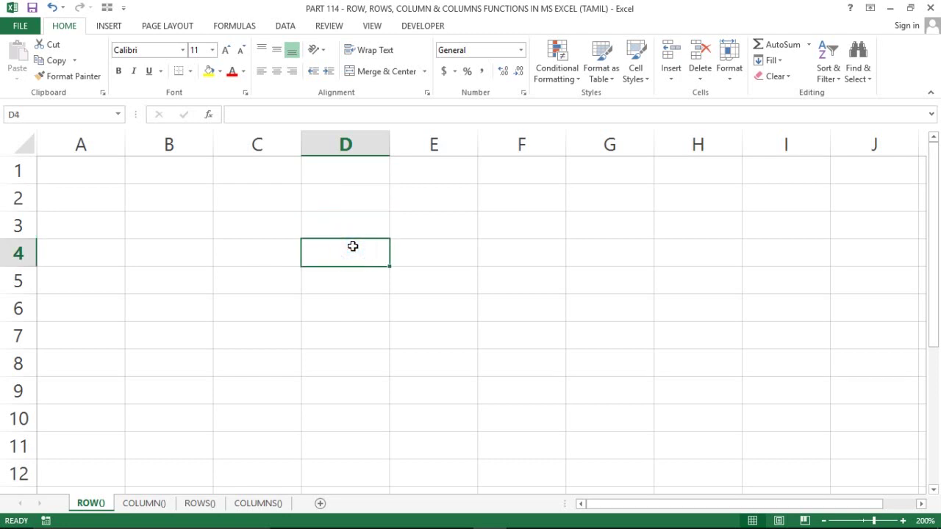
pyautogui.write('ROW')
pyautogui.press('Return')
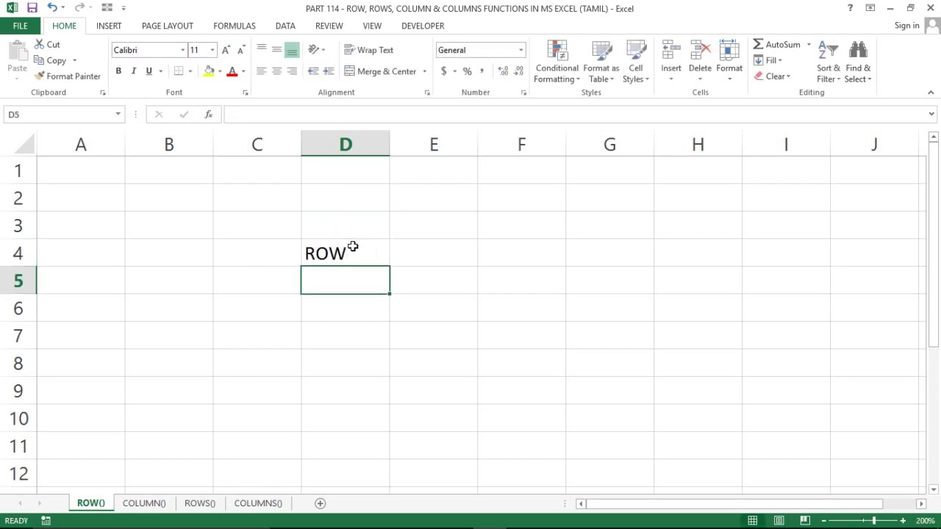
pyautogui.write('ROWS')
pyautogui.press('Return')
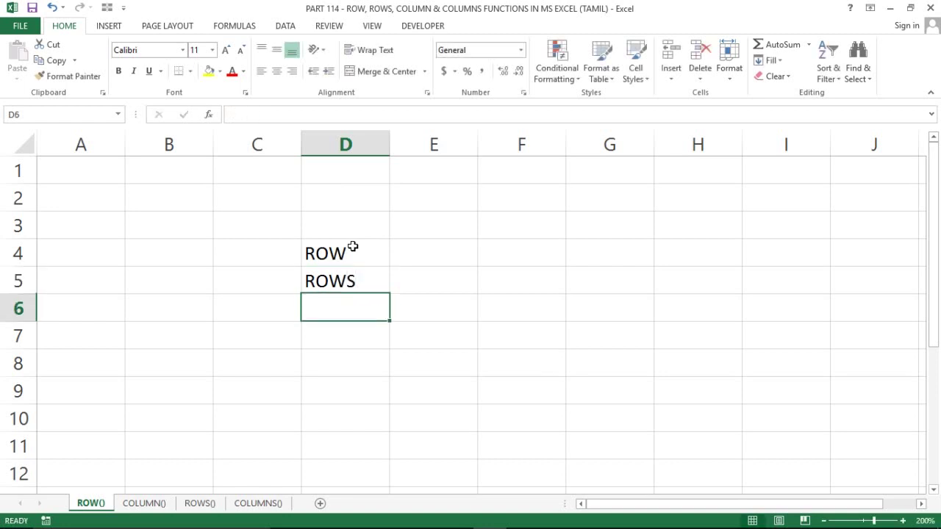
pyautogui.write('COLUMN')
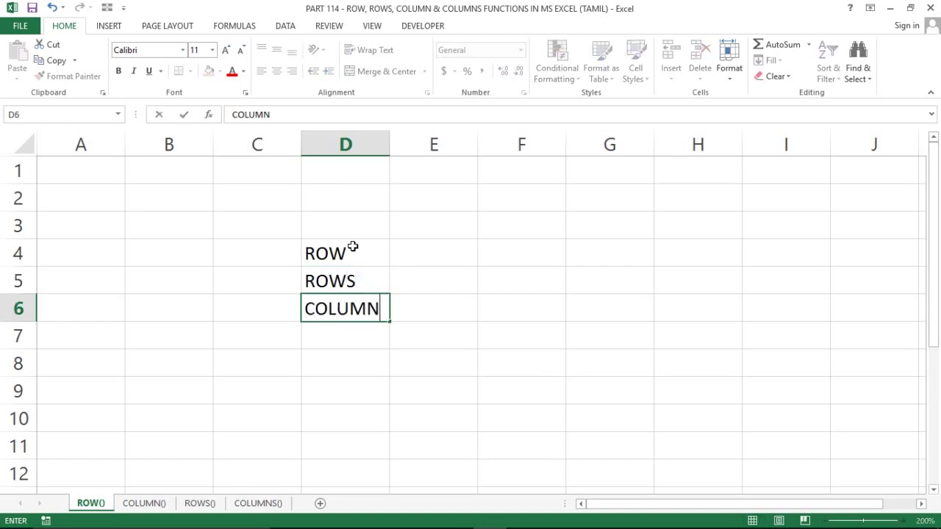
pyautogui.press('Return')
pyautogui.write('COLUMN')
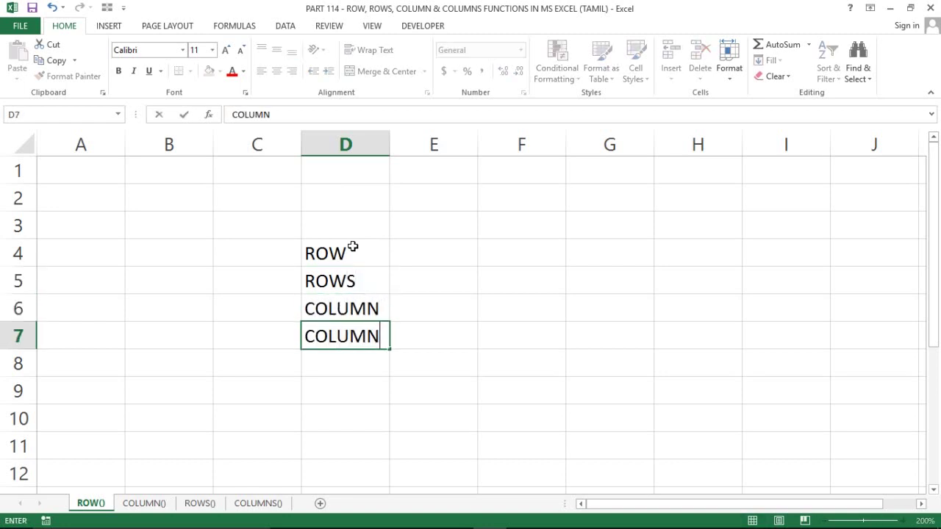
pyautogui.write('S')
pyautogui.press('Return')
# Select the four names in D4:D7 to check them, then return to D4
pyautogui.press('Up')
pyautogui.press('Up')
pyautogui.press('Up')
pyautogui.press('Up')
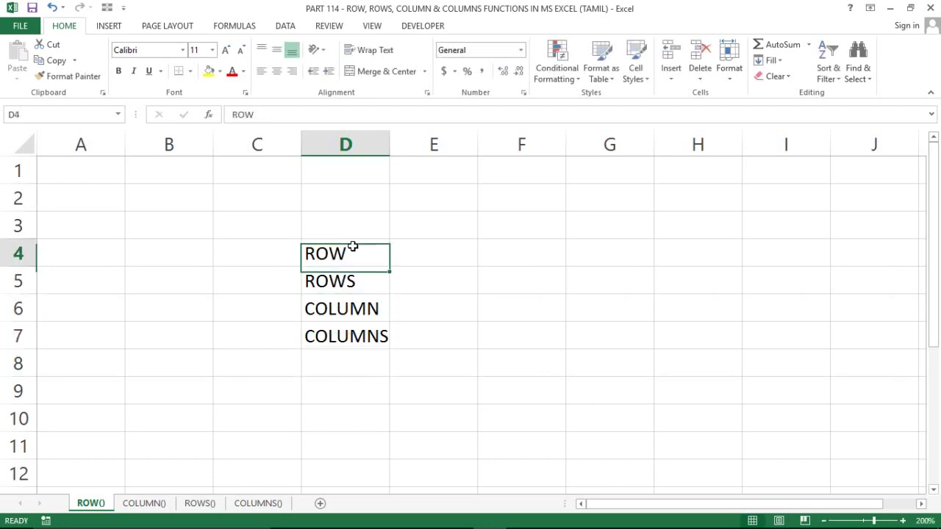
pyautogui.press('Up')
pyautogui.press('Down')
pyautogui.hotkey('ctrl', 'shift', 'Down')
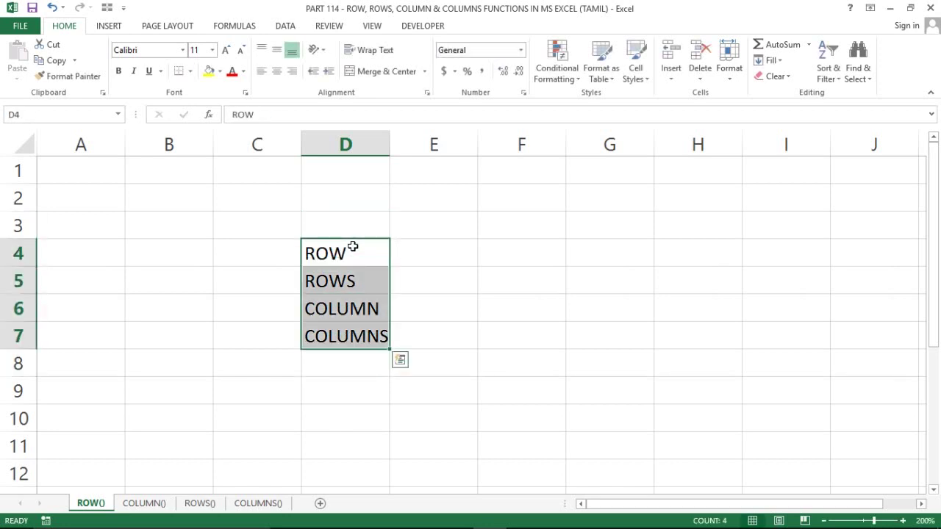
pyautogui.click(445, 235)
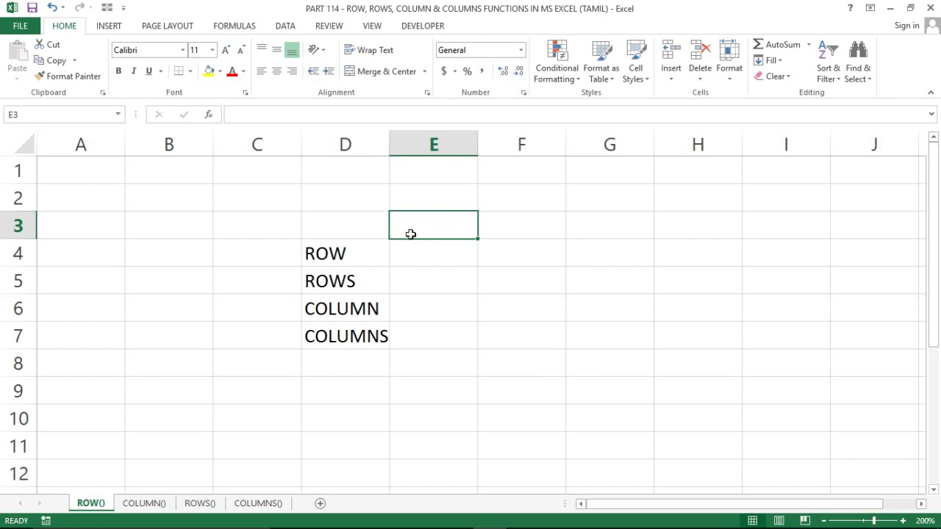
pyautogui.click(349, 246)
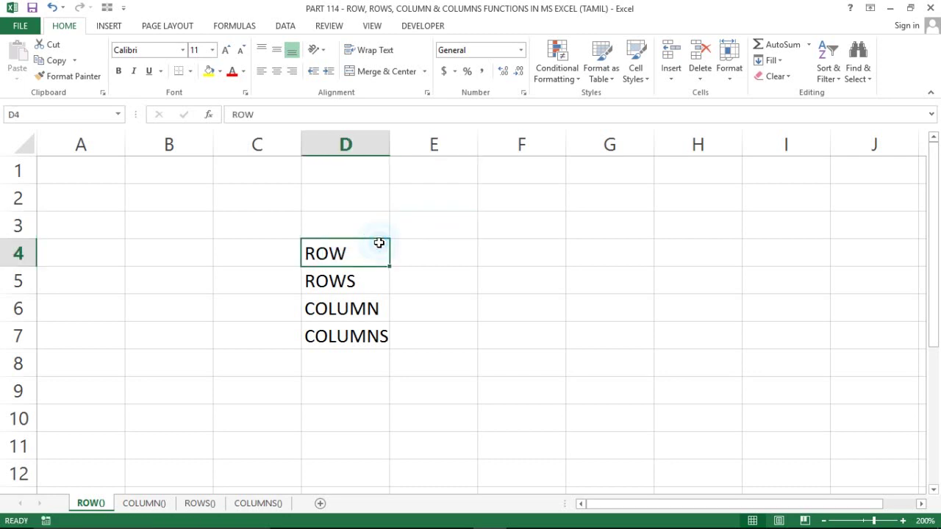
pyautogui.click(498, 253)
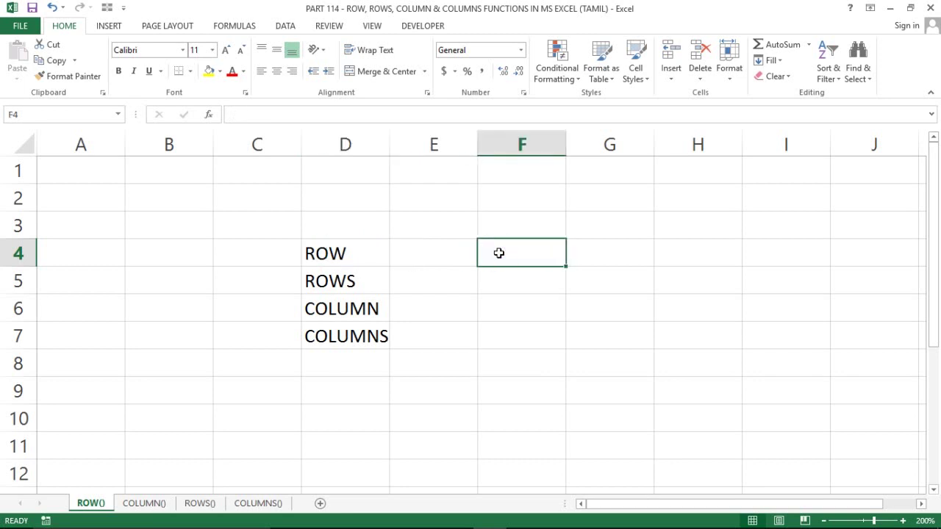
pyautogui.write('=IN')
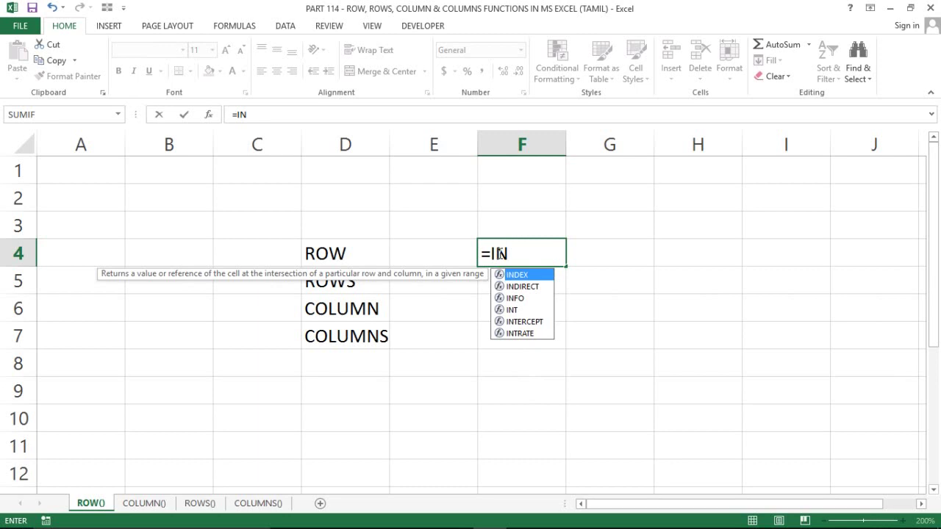
pyautogui.press('Tab')
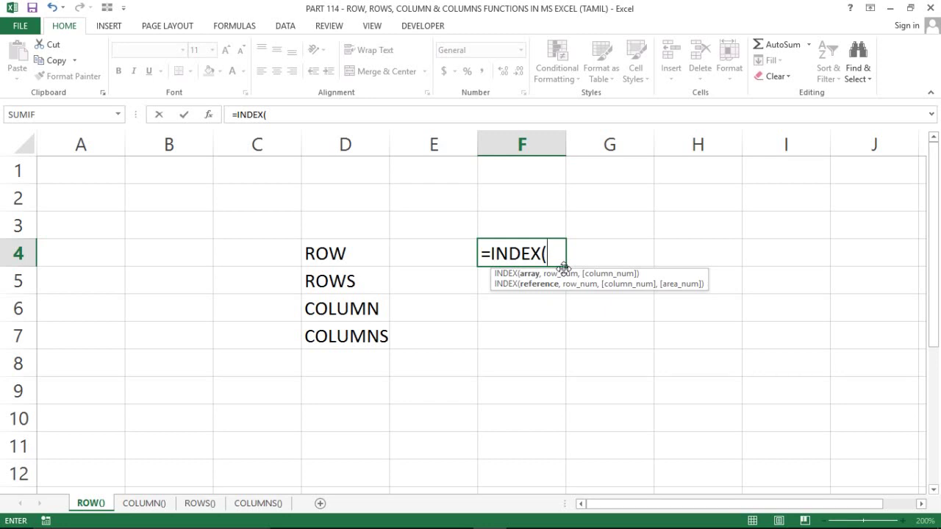
pyautogui.press('Escape')
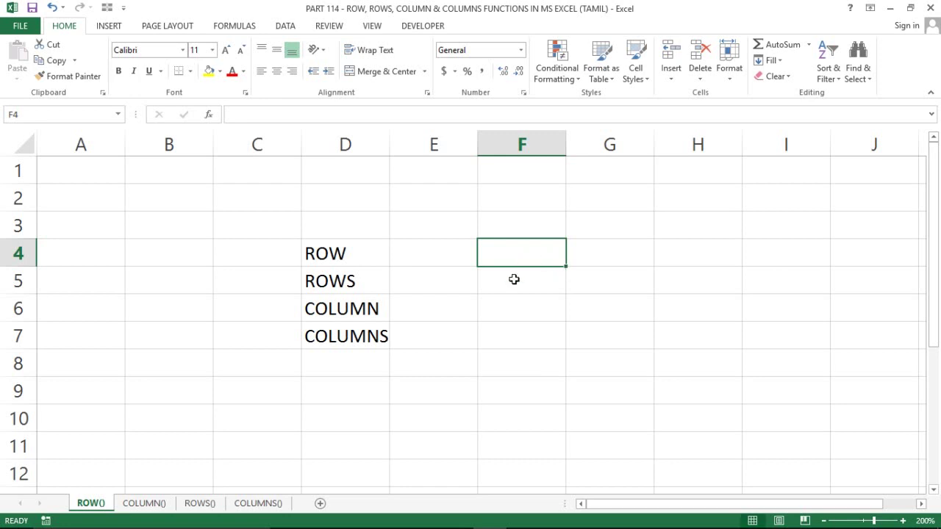
pyautogui.click(515, 280)
pyautogui.write('=')
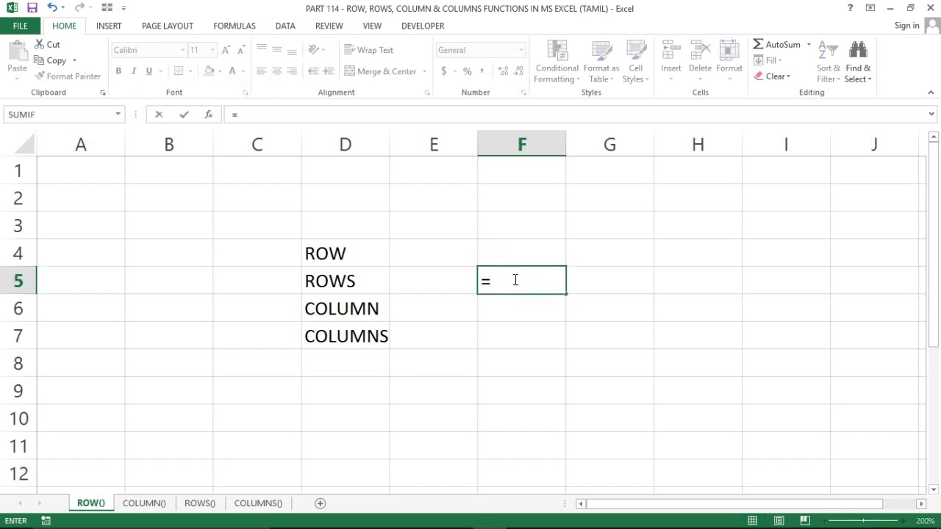
pyautogui.write('OF')
pyautogui.press('Tab')
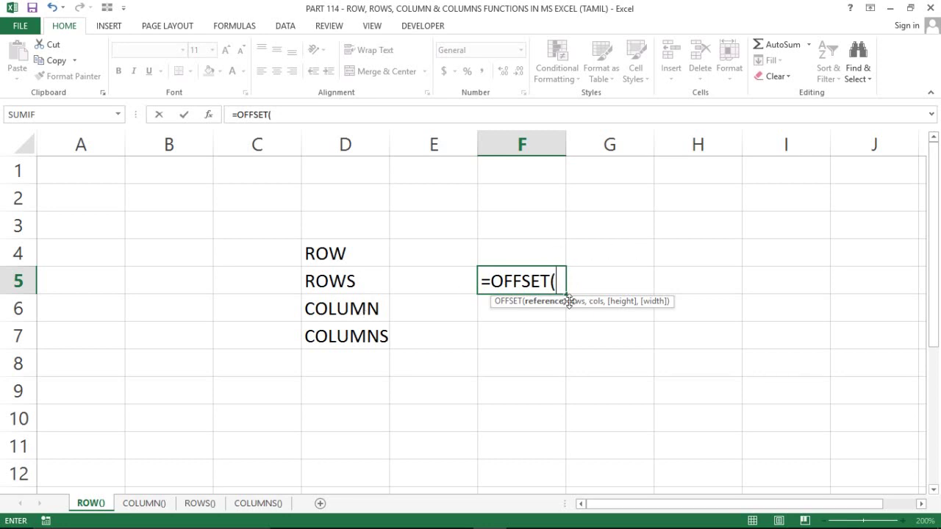
pyautogui.press('Escape')
pyautogui.click(353, 246)
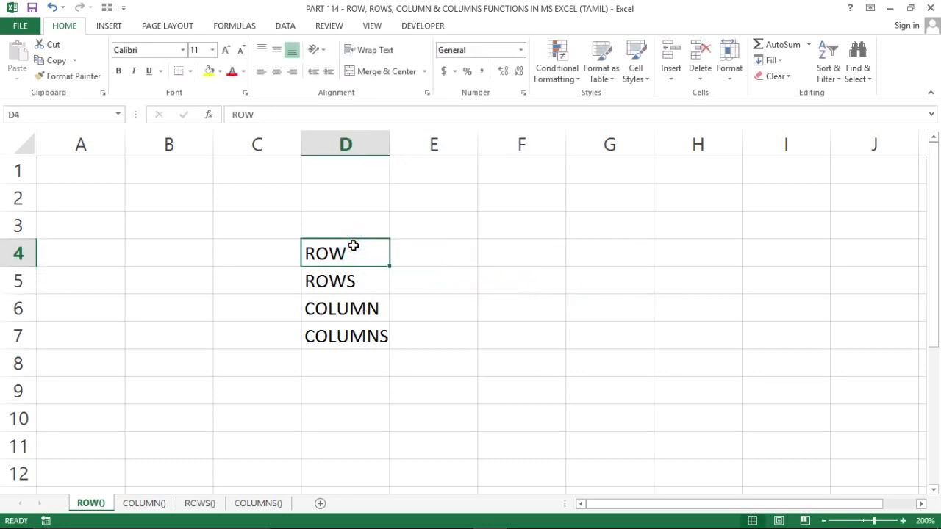
pyautogui.hotkey('ctrl', 'shift', 'Down')
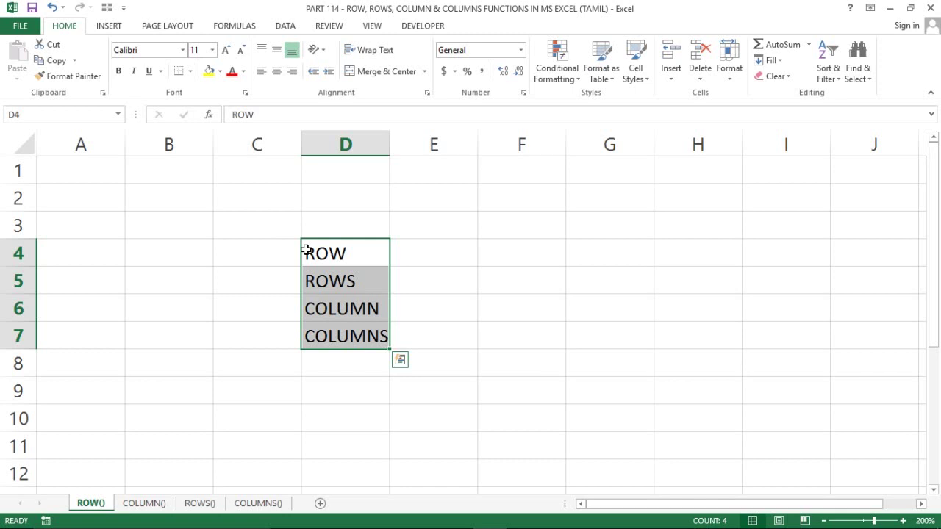
# Delete the function names from D4:D7 and select B4 on the empty sheet
pyautogui.press('Delete')
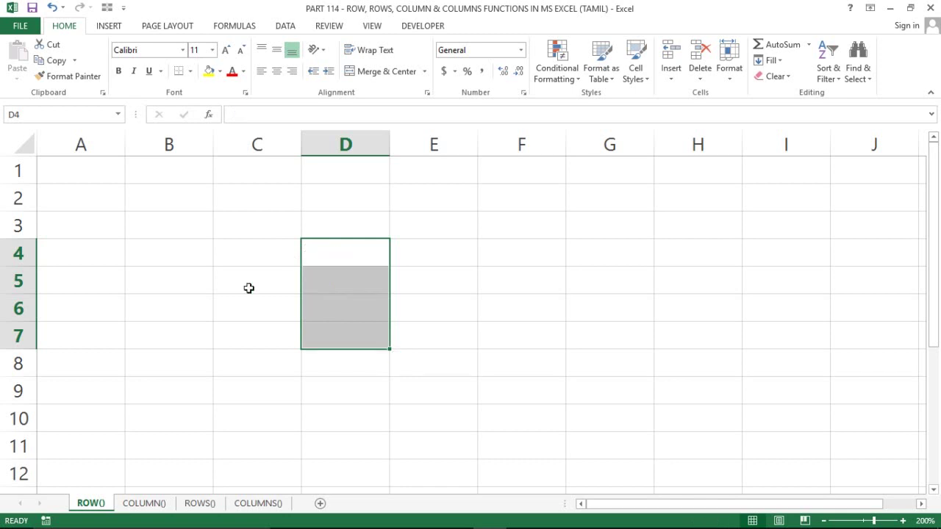
pyautogui.click(174, 389)
pyautogui.click(271, 162)
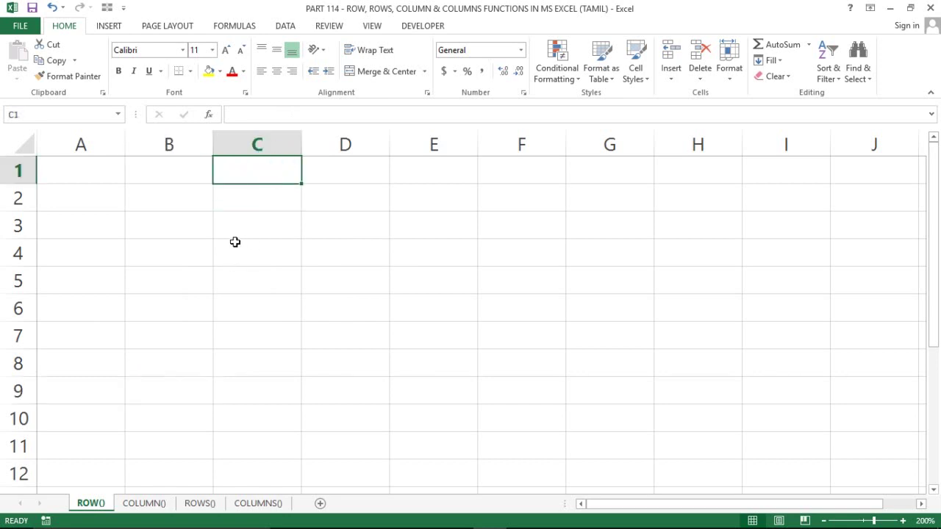
pyautogui.click(187, 250)
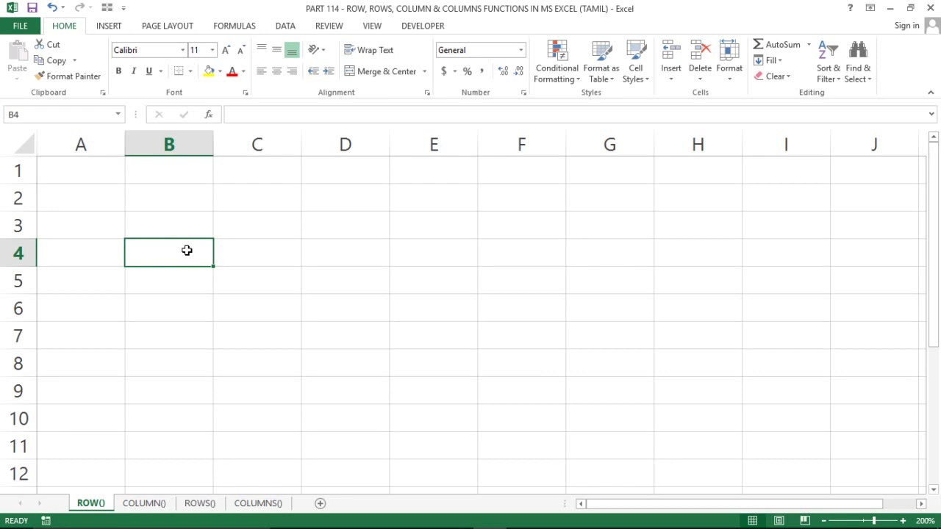
# Enter =ROW() in B4 so it returns 4, and centre the result
pyautogui.write('=')
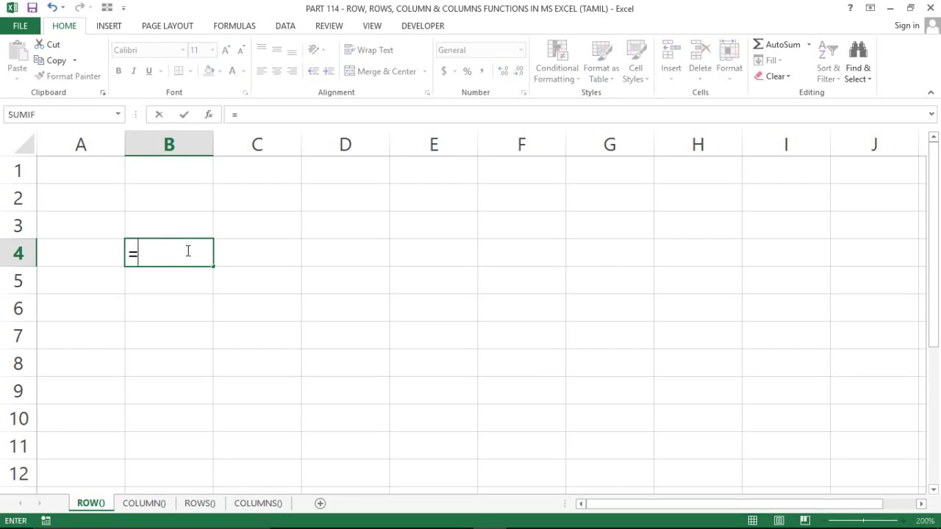
pyautogui.write('ROW')
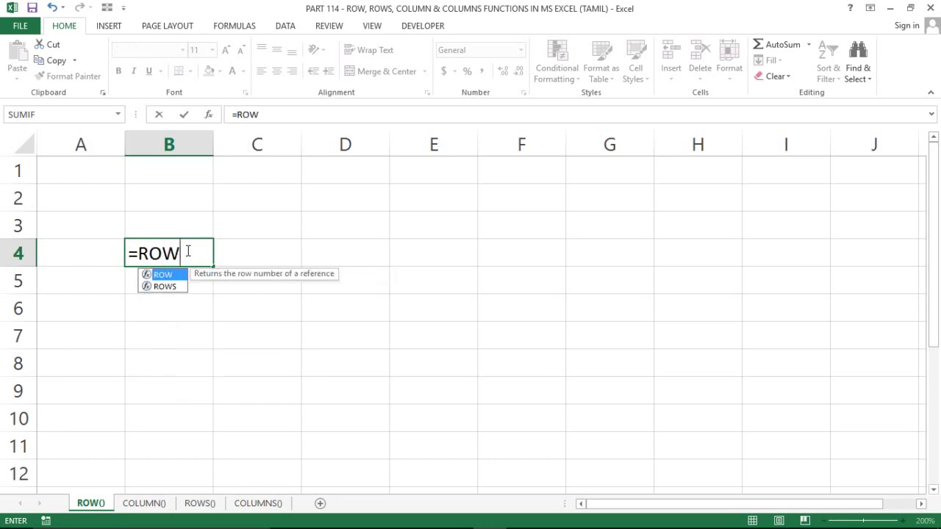
pyautogui.write('(')
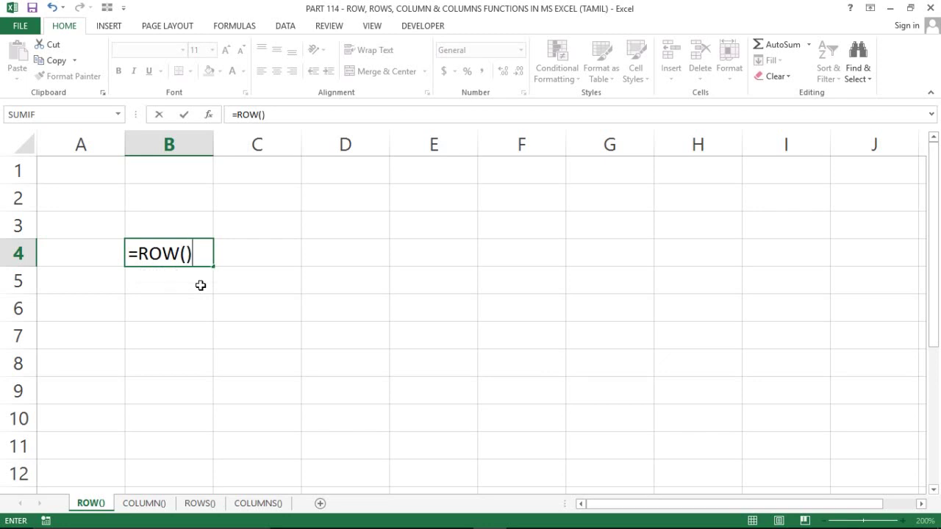
pyautogui.press('Return')
pyautogui.click(179, 254)
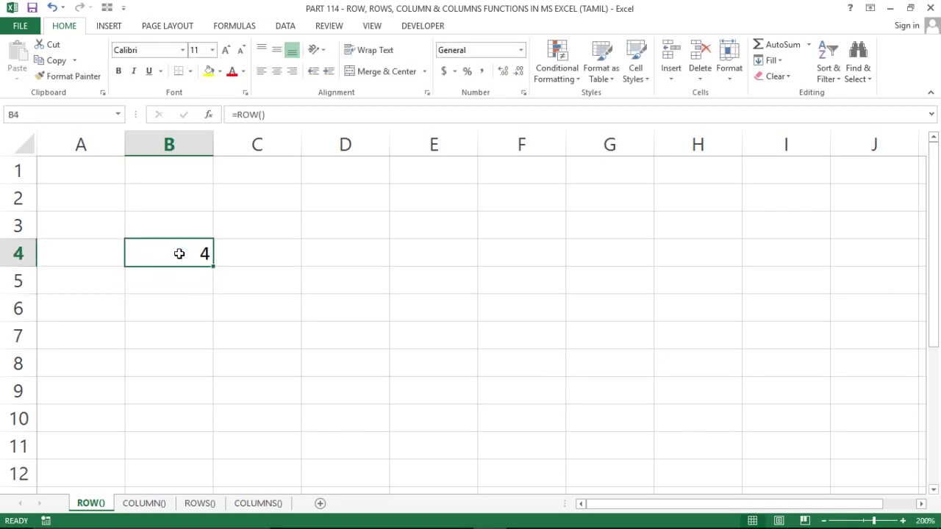
pyautogui.click(277, 73)
pyautogui.click(223, 254)
pyautogui.click(184, 253)
# Try =ROW() in B7, which returns a centred 7, then delete it
pyautogui.click(175, 325)
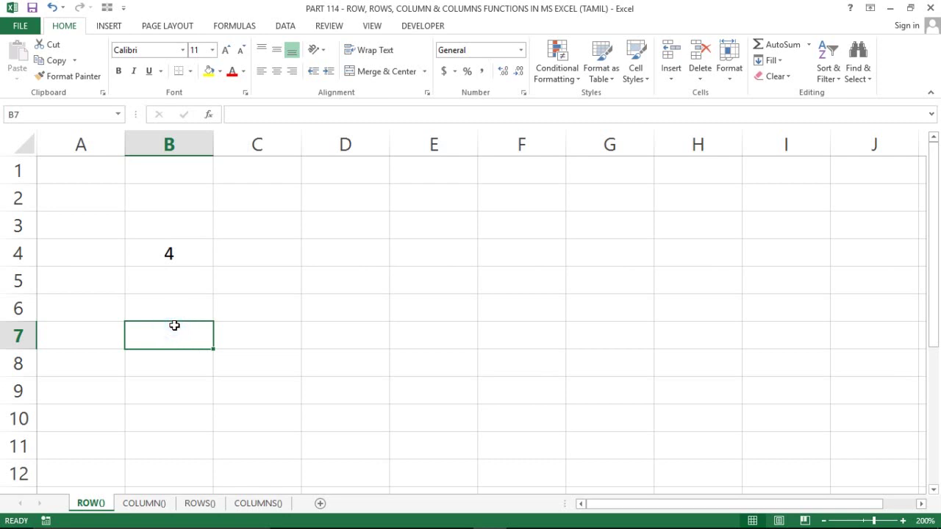
pyautogui.write('=ROW')
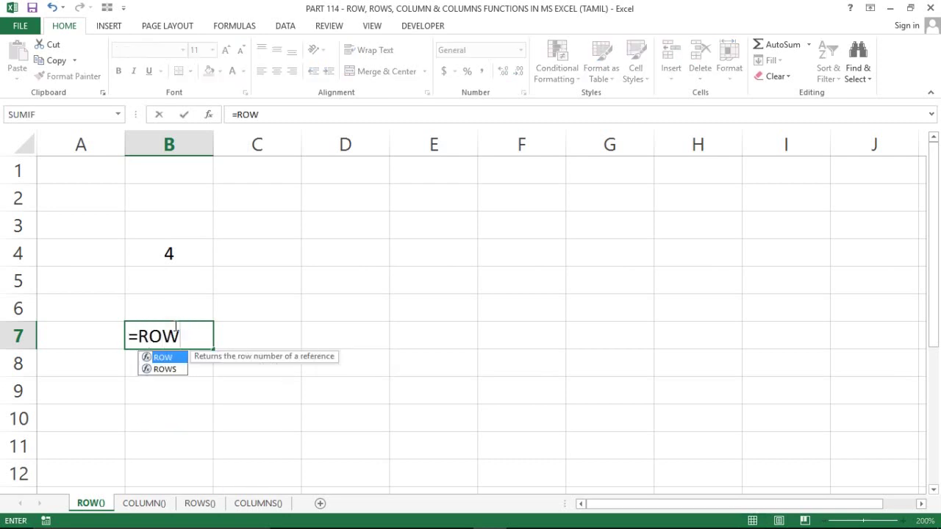
pyautogui.write('()')
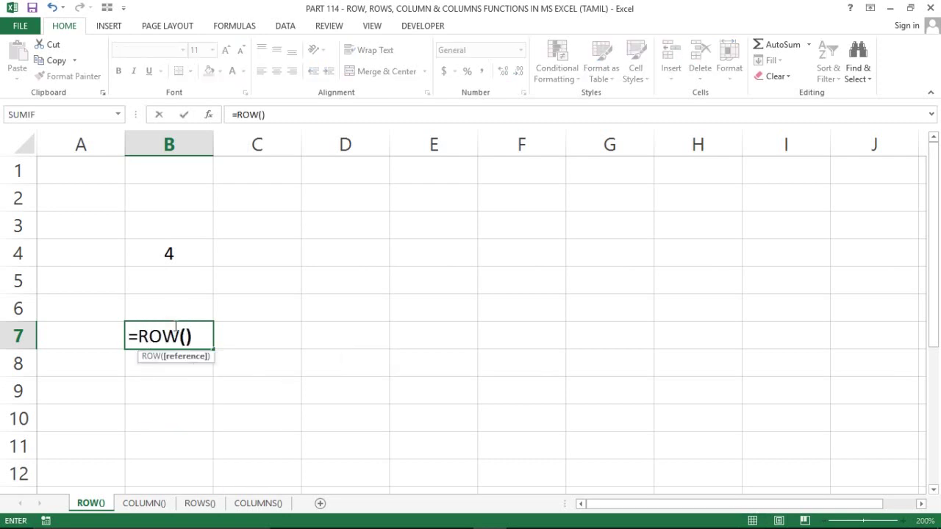
pyautogui.press('Return')
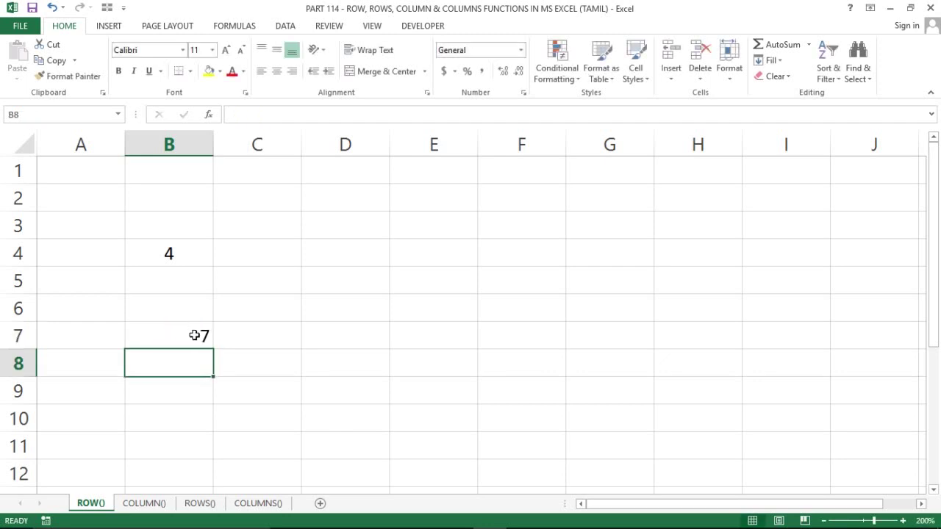
pyautogui.click(194, 335)
pyautogui.click(276, 72)
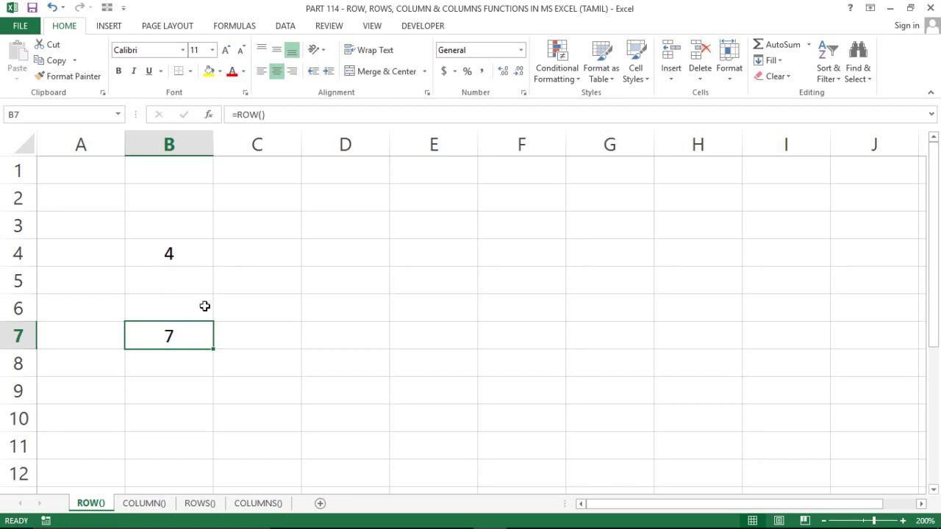
pyautogui.press('Delete')
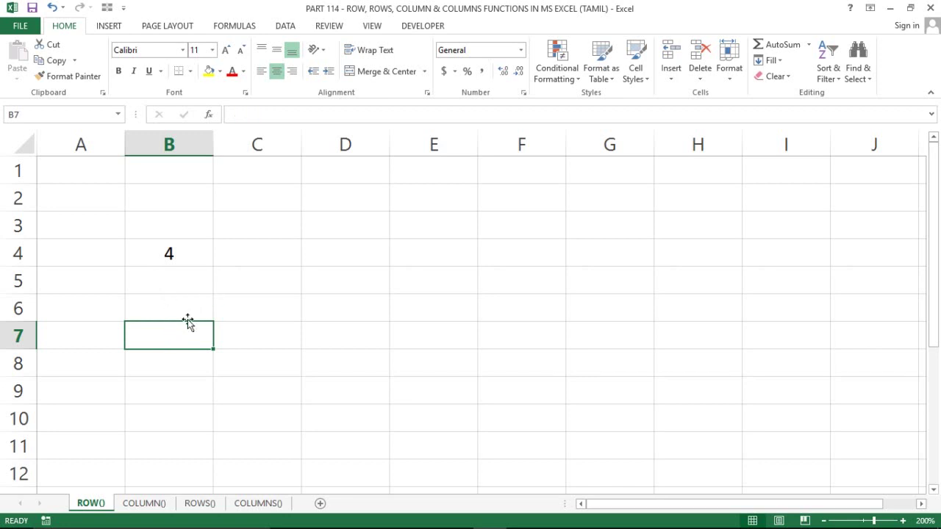
# Inspect the =ROW() formula in B4 without changing it
pyautogui.click(180, 253)
pyautogui.doubleClick(180, 252)
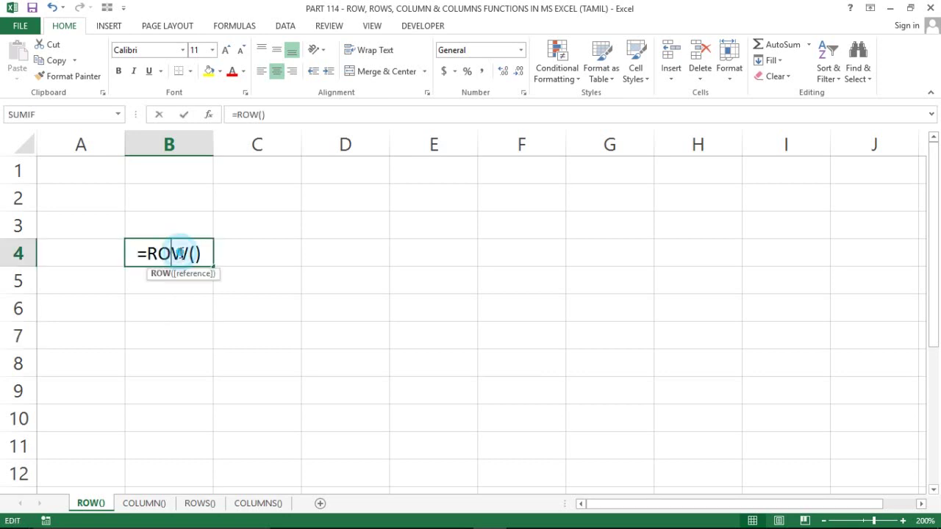
pyautogui.press('Escape')
pyautogui.click(169, 277)
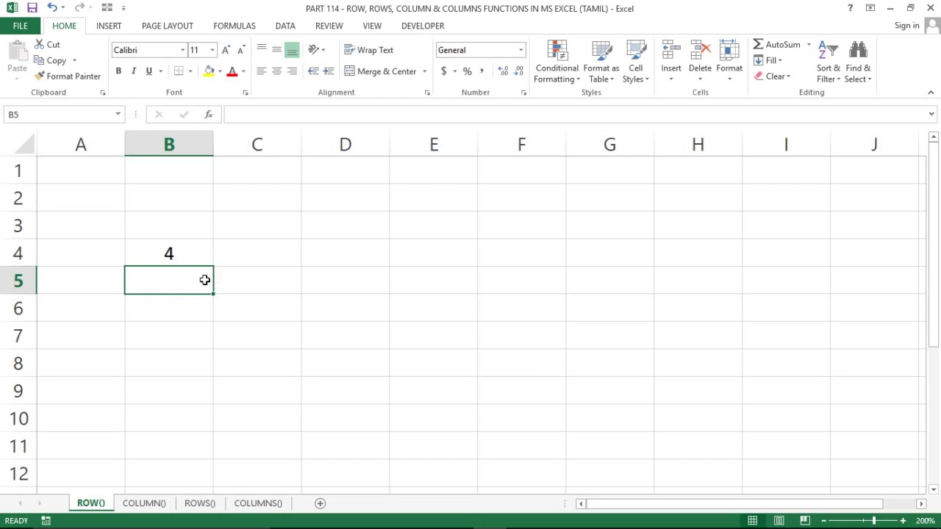
pyautogui.click(199, 254)
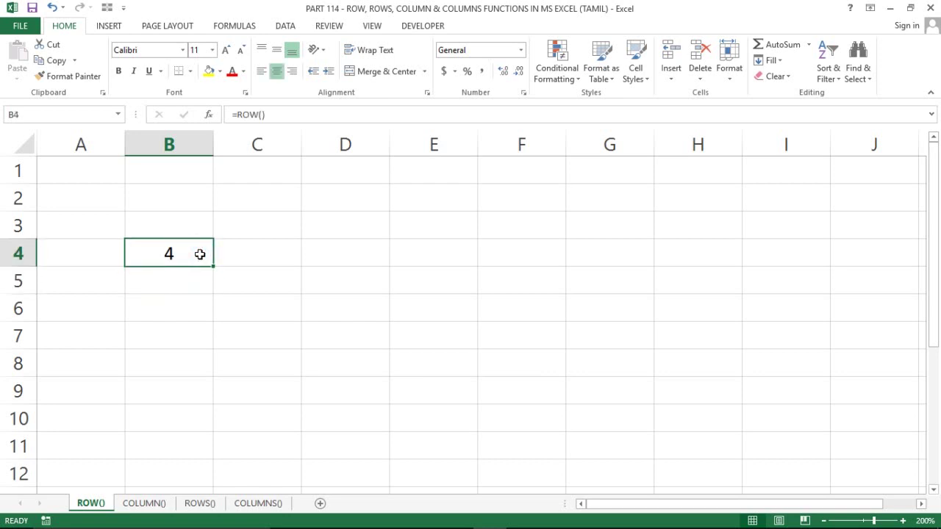
# Enter =ROW(F9) in B5 so it returns 9, and centre the result
pyautogui.click(183, 279)
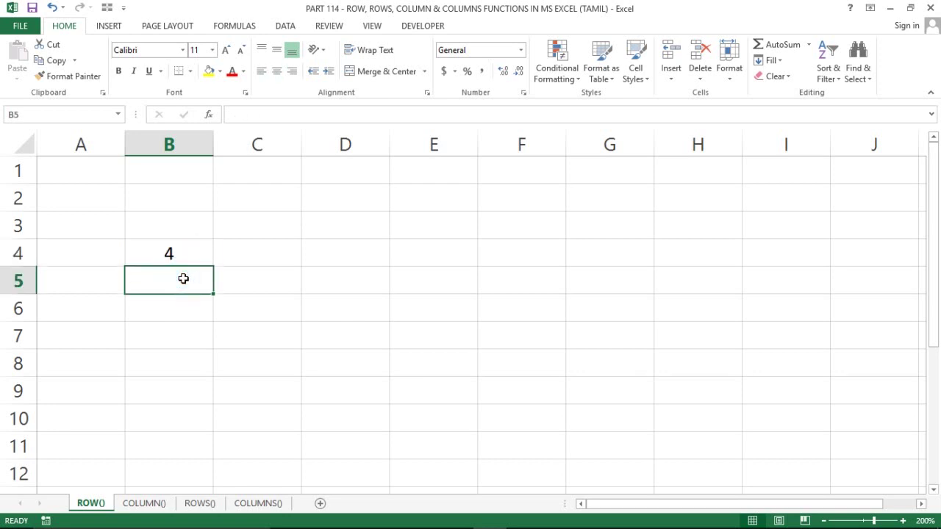
pyautogui.write('=ROW(')
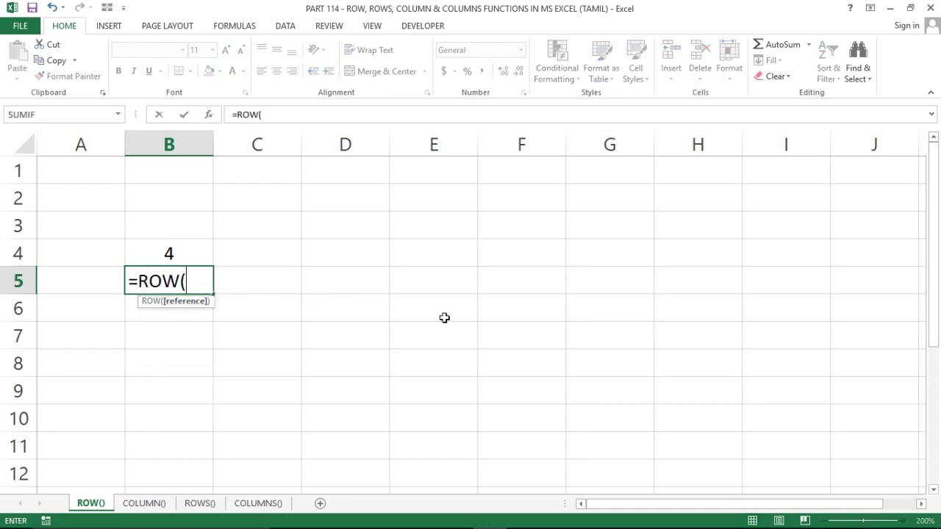
pyautogui.click(523, 391)
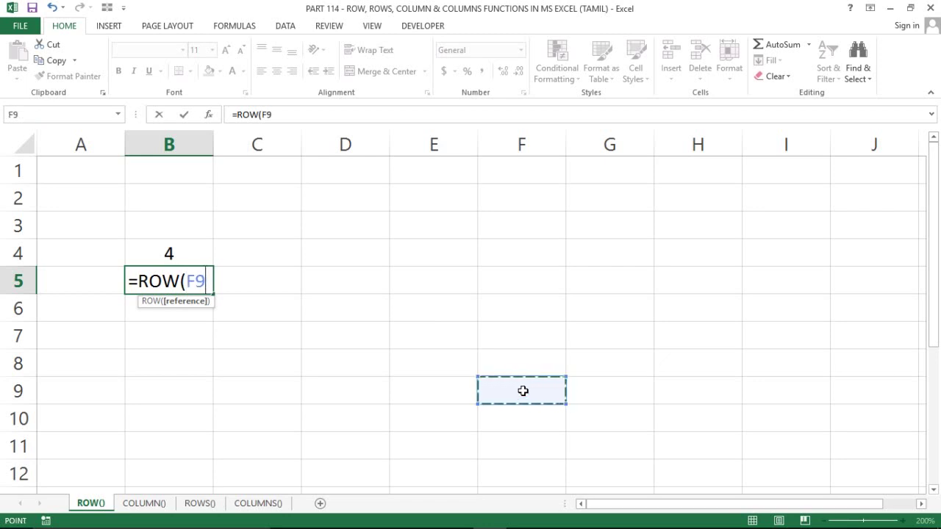
pyautogui.write(')')
pyautogui.press('Return')
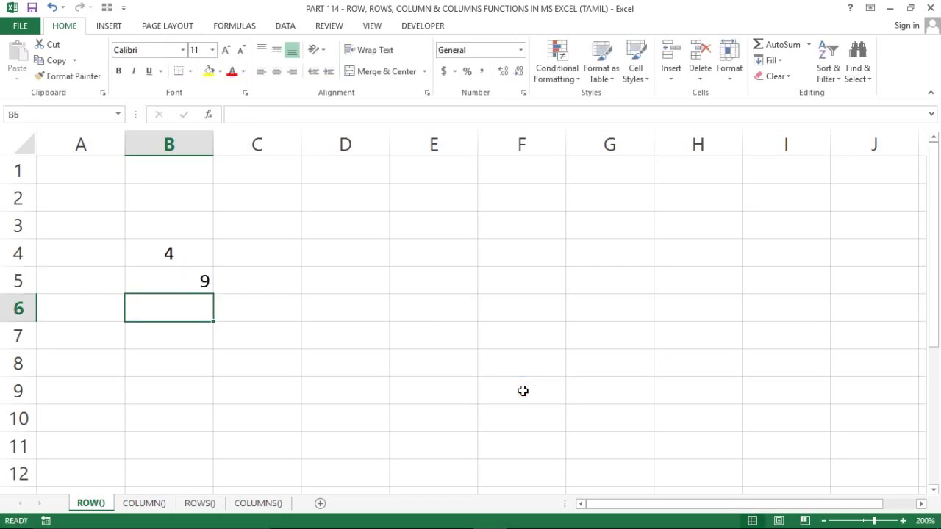
pyautogui.click(189, 277)
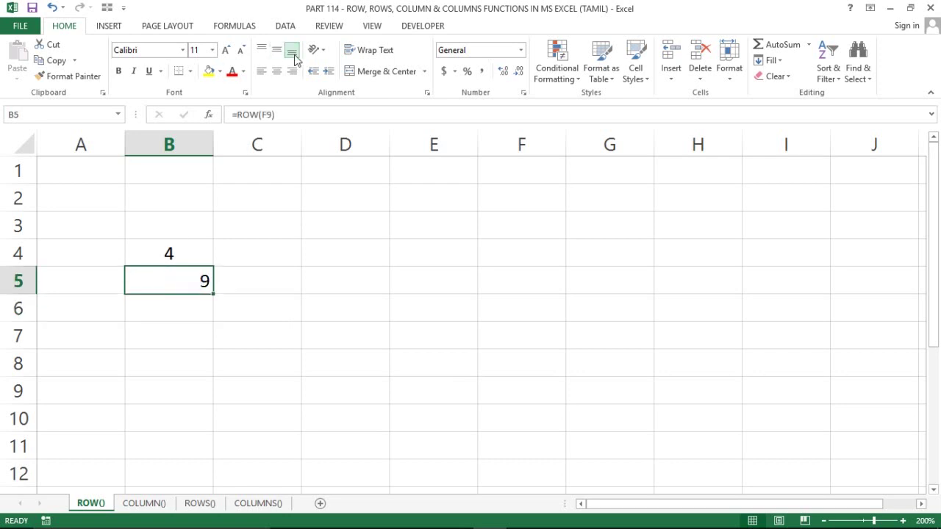
pyautogui.click(275, 74)
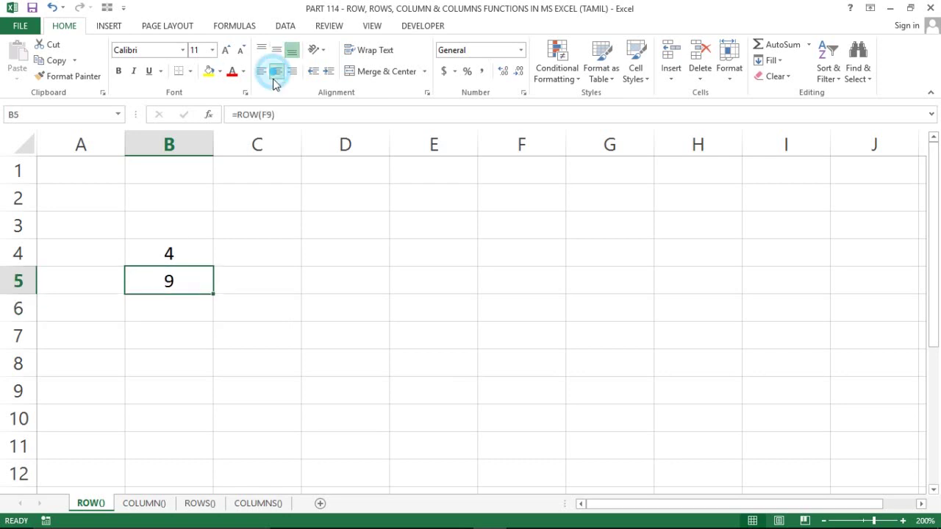
# Highlight cell F9 and row 9 to show where the 9 comes from
pyautogui.click(520, 381)
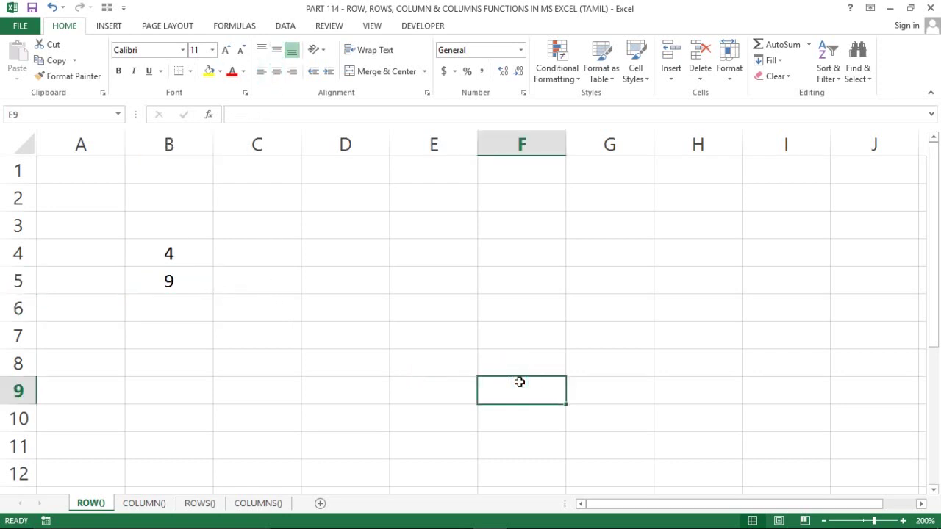
pyautogui.click(16, 391)
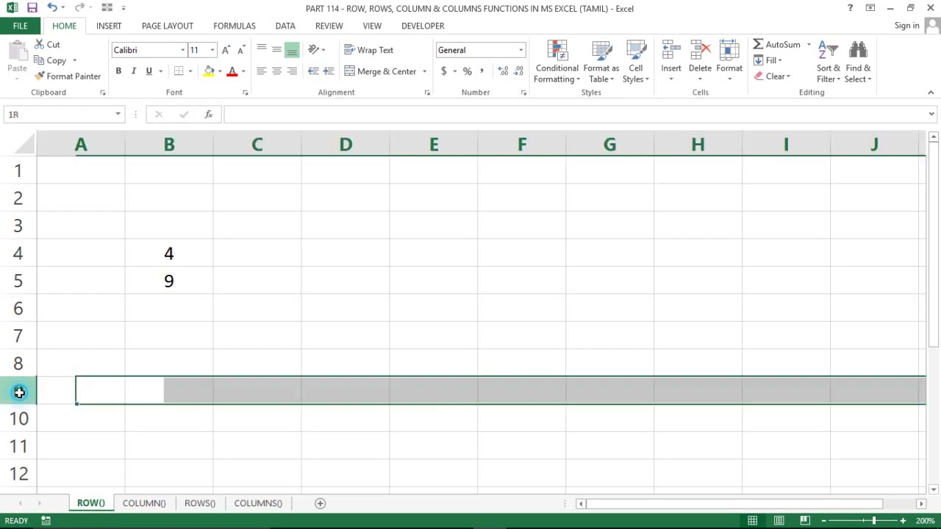
pyautogui.click(145, 287)
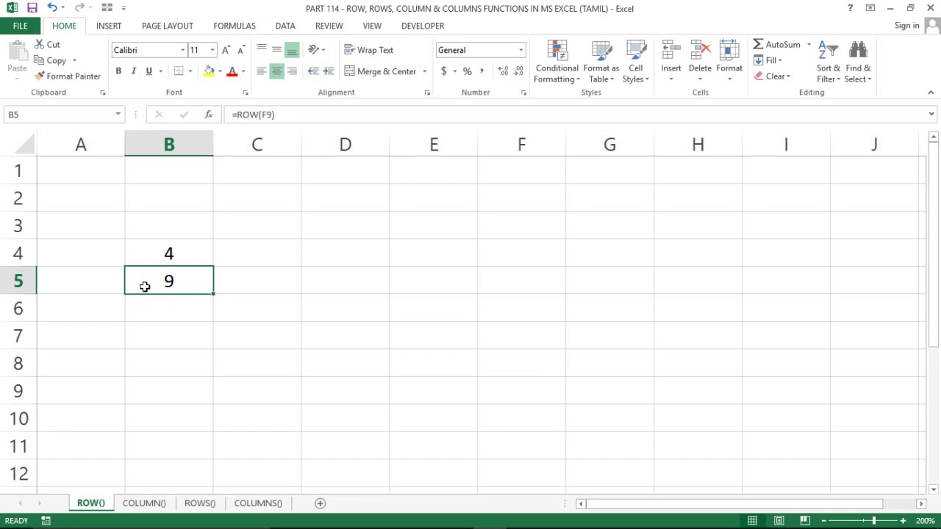
pyautogui.click(179, 249)
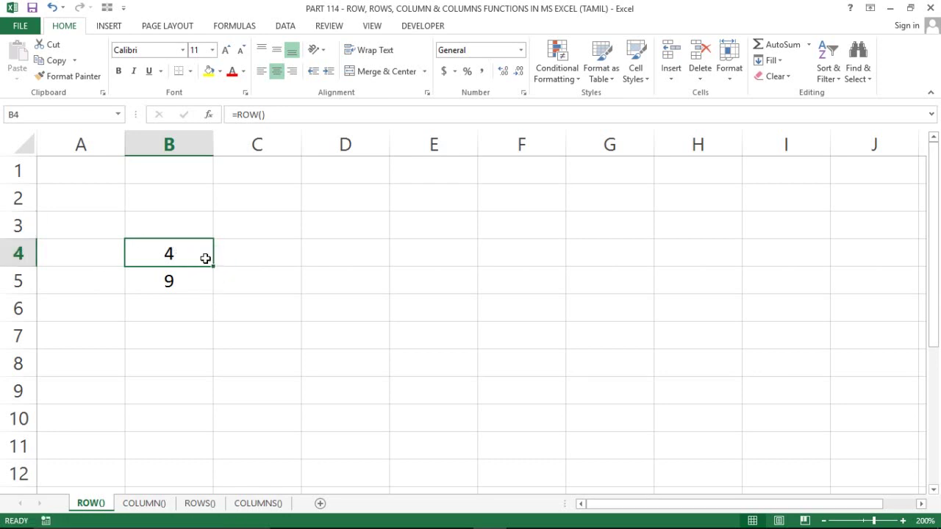
# Enter =ROW() in A1 and fill it down to A8, giving 1 through 8
pyautogui.click(85, 171)
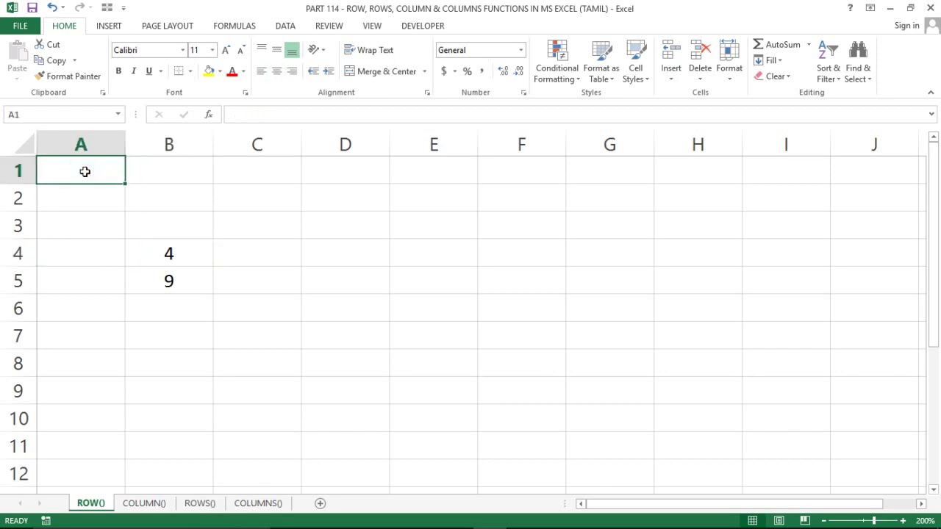
pyautogui.write('=')
pyautogui.write('ROW(')
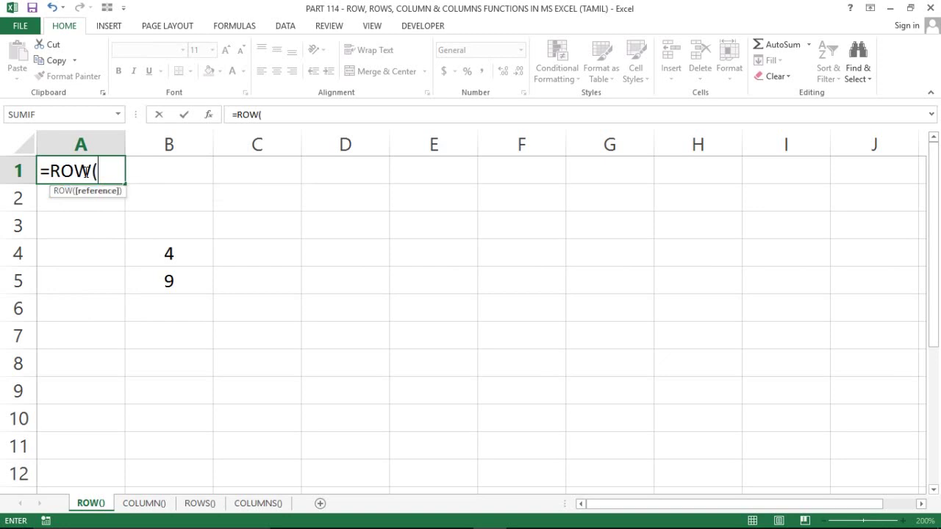
pyautogui.write(')')
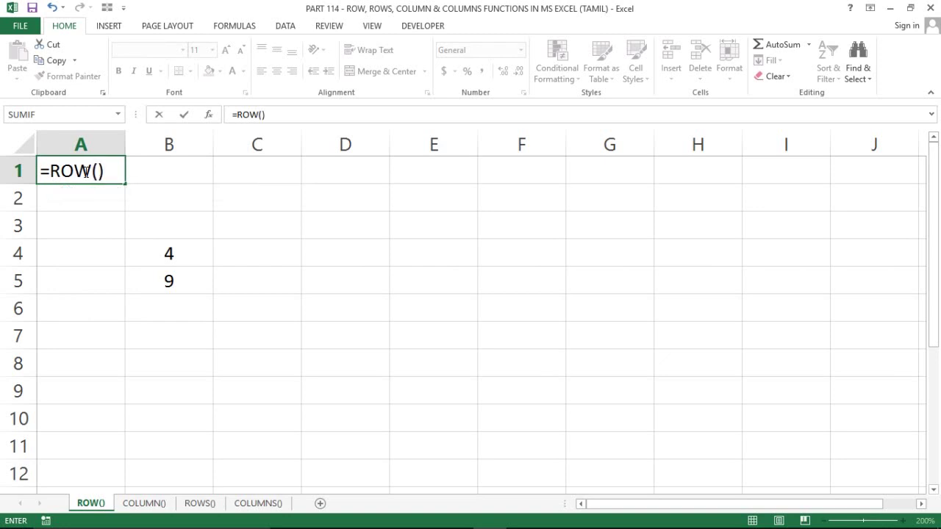
pyautogui.press('Return')
pyautogui.click(103, 174)
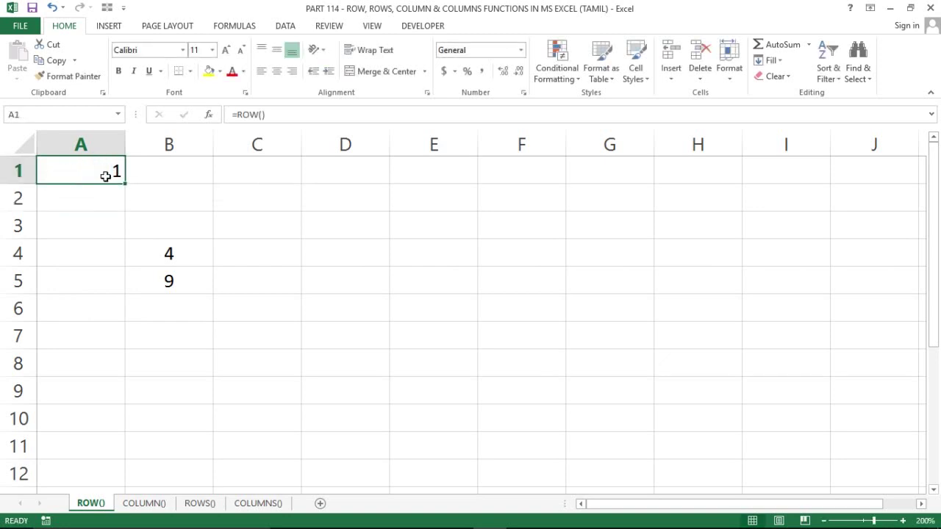
pyautogui.moveTo(125, 186); pyautogui.dragTo(117, 375)
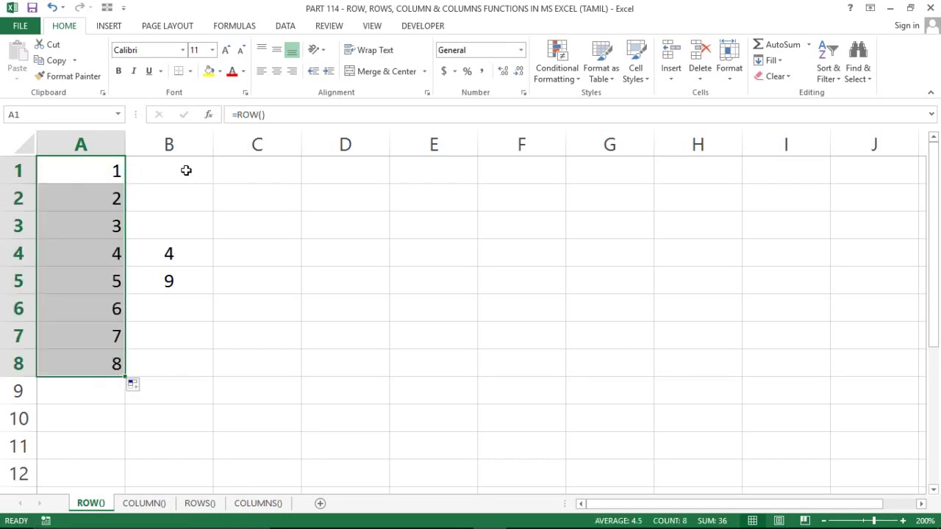
# Insert a blank column B, shifting the 4 and 9 results right
pyautogui.click(168, 144)
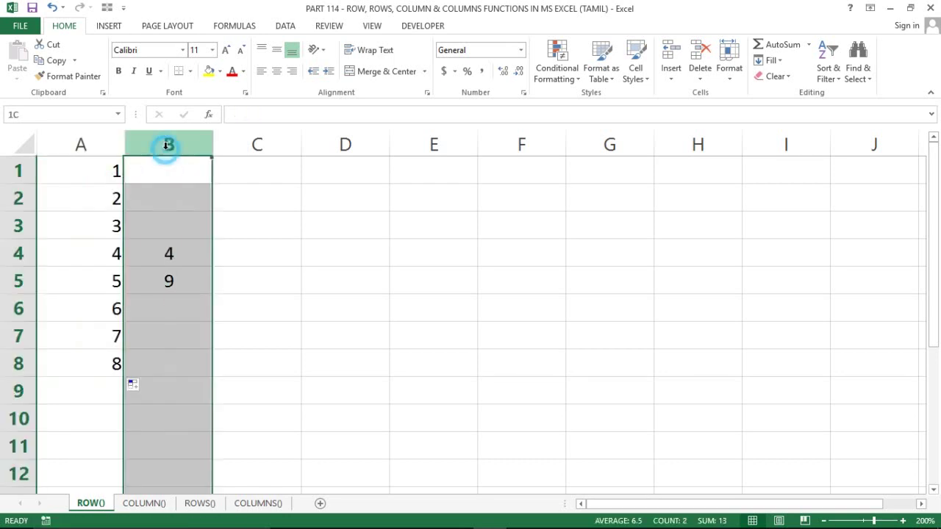
pyautogui.hotkey('ctrl', 'z')
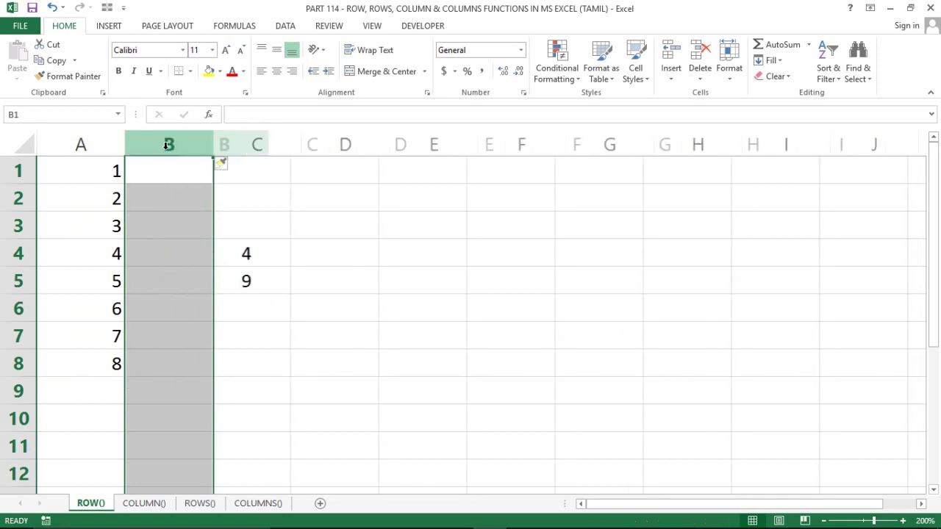
pyautogui.hotkey('ctrl', 'z')
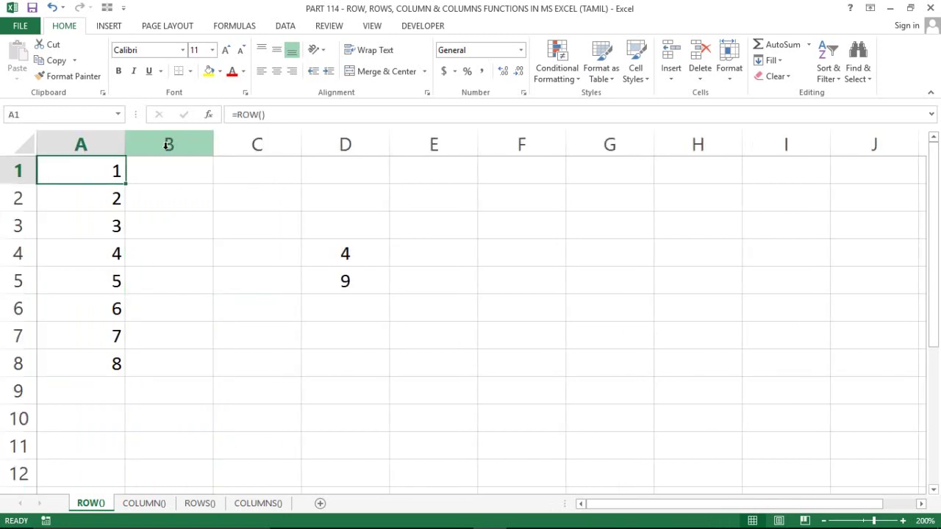
pyautogui.hotkey('ctrl', 'y')
pyautogui.hotkey('ctrl', 'z')
pyautogui.hotkey('ctrl', 'z')
pyautogui.press('Down')
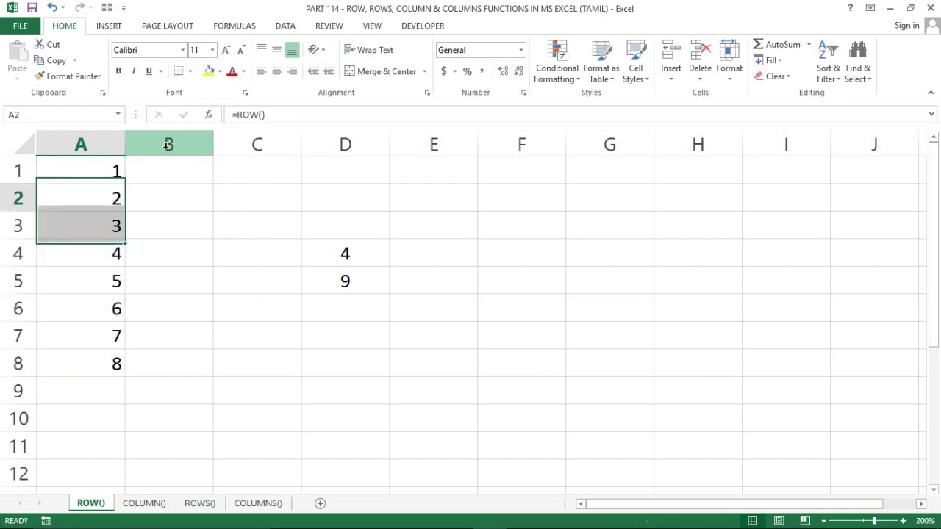
pyautogui.press('Down')
pyautogui.press('Down')
pyautogui.press('Down')
pyautogui.press('Down')
pyautogui.press('Down')
pyautogui.press('Down')
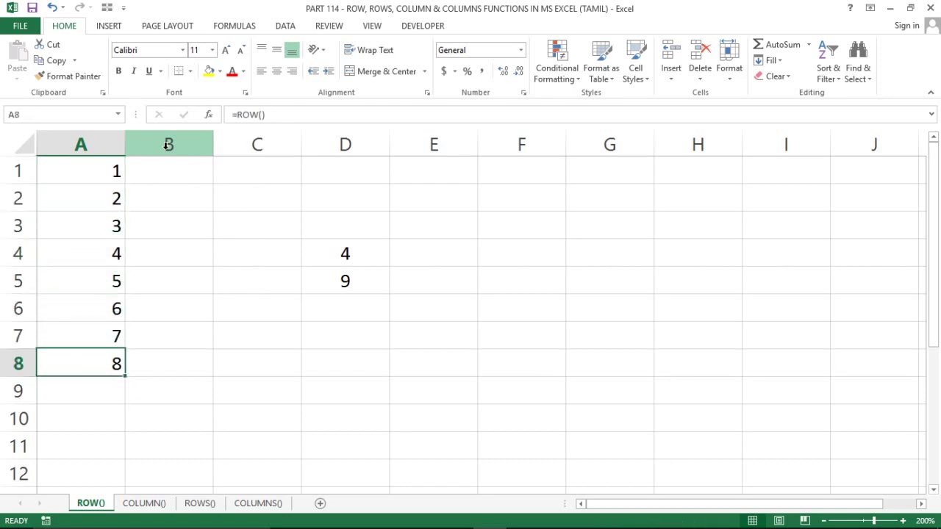
pyautogui.press('Up')
pyautogui.press('Right')
pyautogui.press('Right')
pyautogui.press('Left')
pyautogui.press('Left')
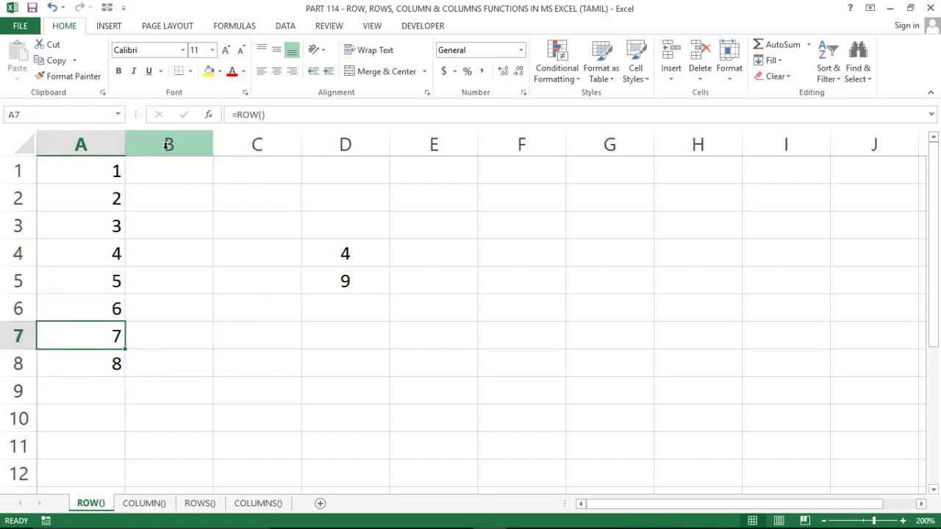
pyautogui.press('Up')
pyautogui.press('Up')
pyautogui.press('Up')
pyautogui.press('Up')
pyautogui.press('Up')
pyautogui.press('Up')
pyautogui.press('Right')
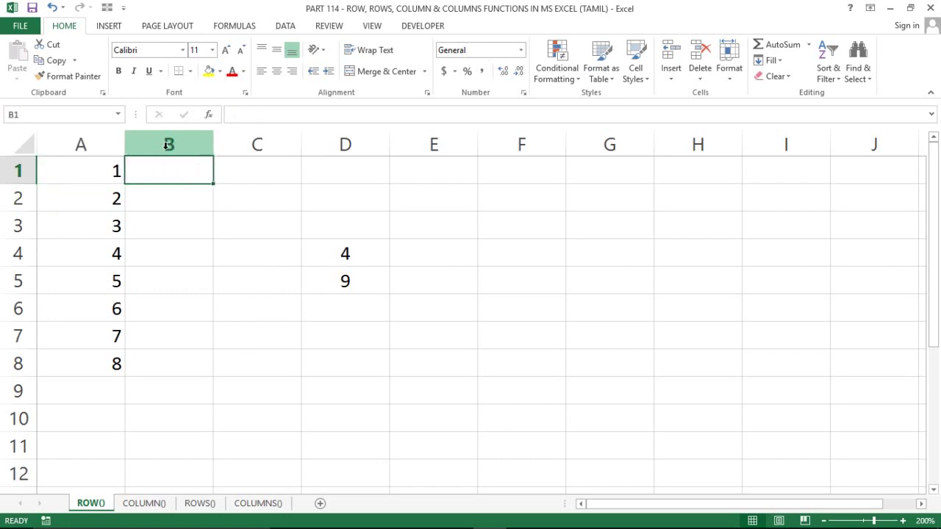
# Fill B1:B8 with the series 1 to 8 from typed values 1 and 2
pyautogui.write('1')
pyautogui.press('Return')
pyautogui.write('2')
pyautogui.press('Return')
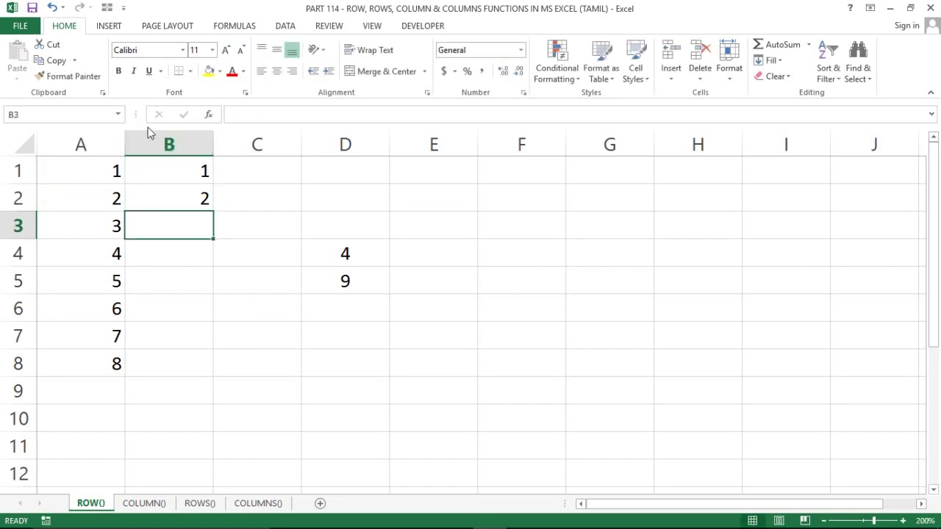
pyautogui.click(164, 164)
pyautogui.hotkey('shift', 'Down')
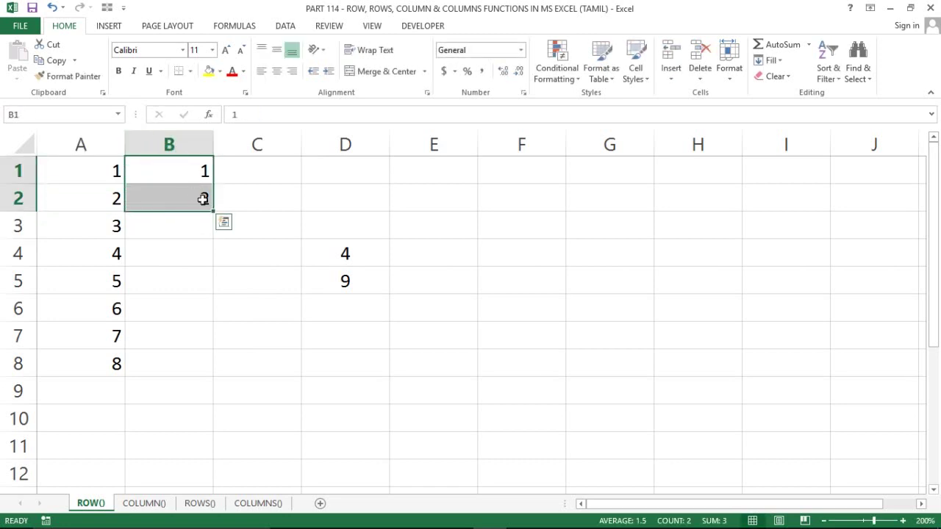
pyautogui.moveTo(212, 211); pyautogui.dragTo(207, 371)
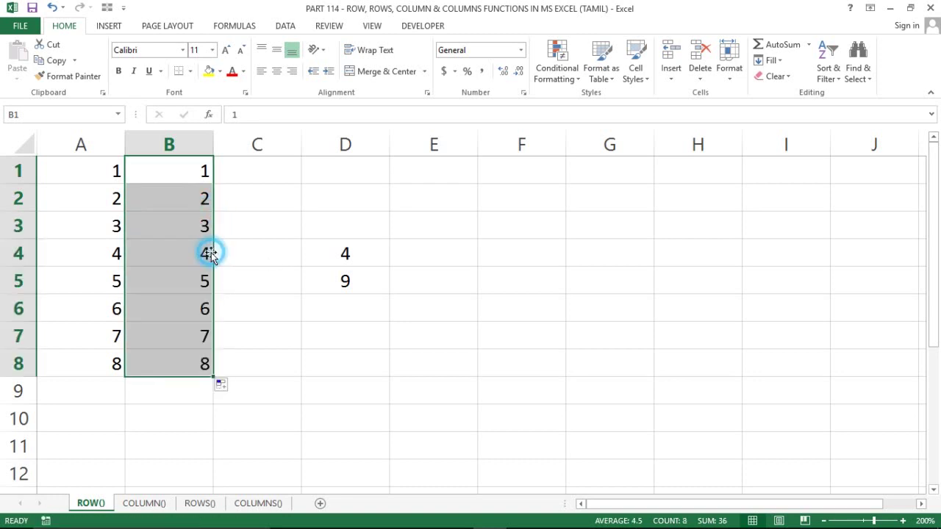
pyautogui.click(99, 215)
# Delete rows 2 and 3 to see how the ROW results renumber
pyautogui.click(98, 210)
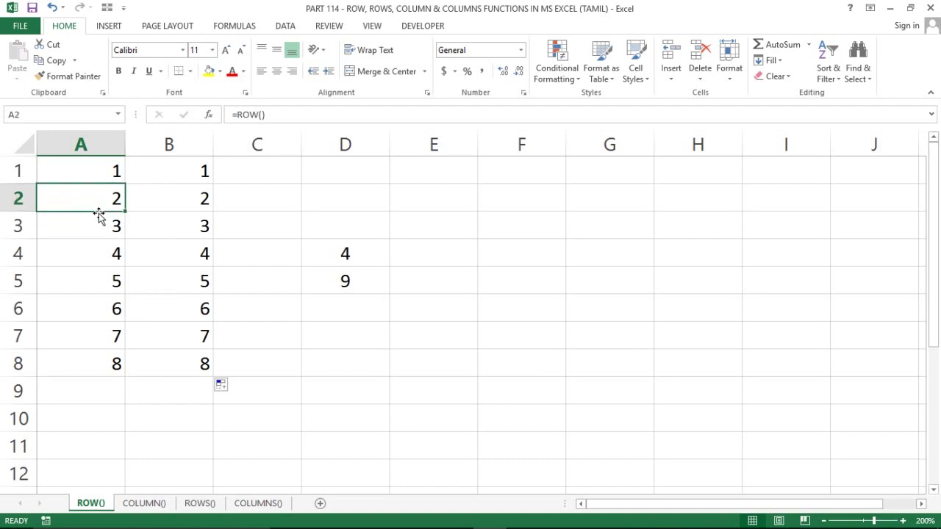
pyautogui.hotkey('shift', 'space')
pyautogui.hotkey('shift', 'Down')
pyautogui.hotkey('shift', 'Down')
pyautogui.hotkey('shift', 'Up')
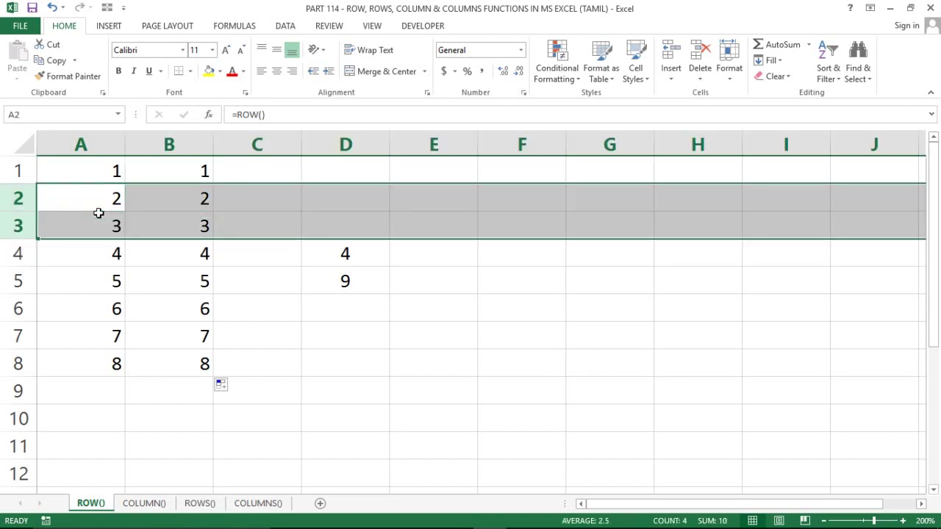
pyautogui.hotkey('ctrl', '-')
# Compare columns A and B after the deletion, each now running 1 to 6
pyautogui.press('Right')
pyautogui.press('Left')
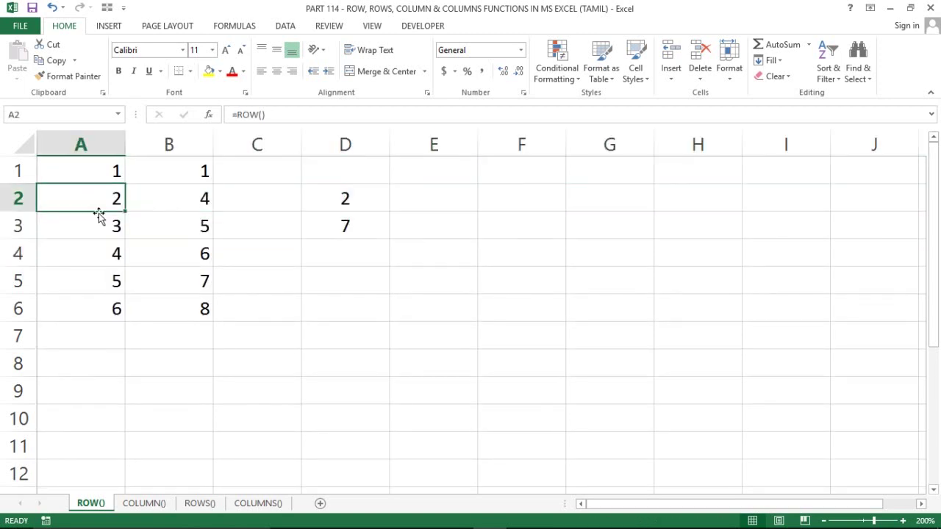
pyautogui.press('Up')
pyautogui.hotkey('ctrl', 'shift', 'Down')
pyautogui.press('Right')
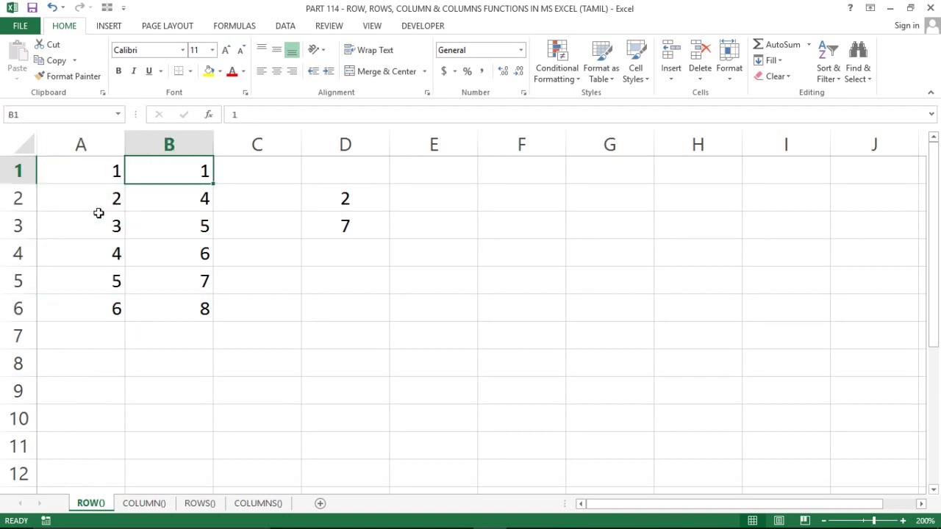
pyautogui.hotkey('ctrl', 'shift', 'Down')
pyautogui.press('Right')
pyautogui.press('Left')
pyautogui.press('Down')
pyautogui.press('Up')
pyautogui.hotkey('ctrl', 'shift', 'Down')
pyautogui.press('Right')
pyautogui.press('Left')
pyautogui.press('Left')
pyautogui.press('Down')
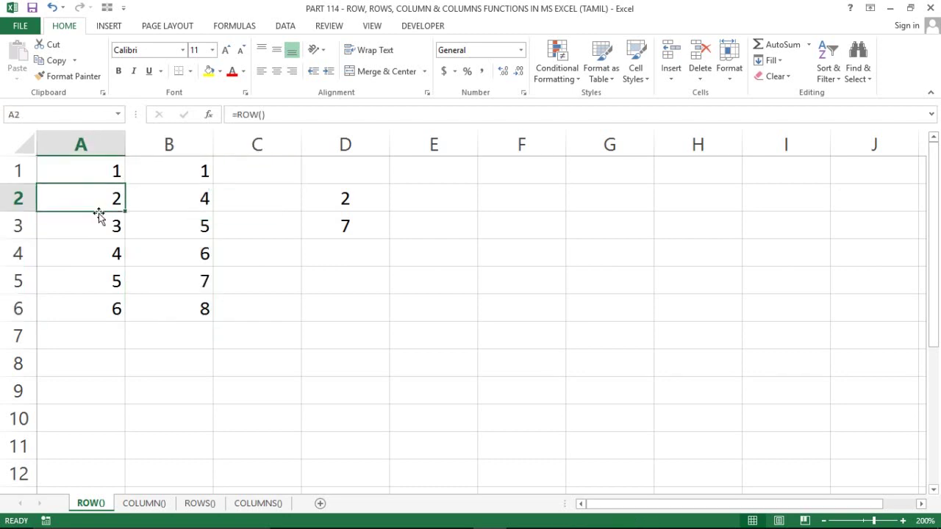
pyautogui.press('Up')
pyautogui.hotkey('ctrl', 'shift', 'Down')
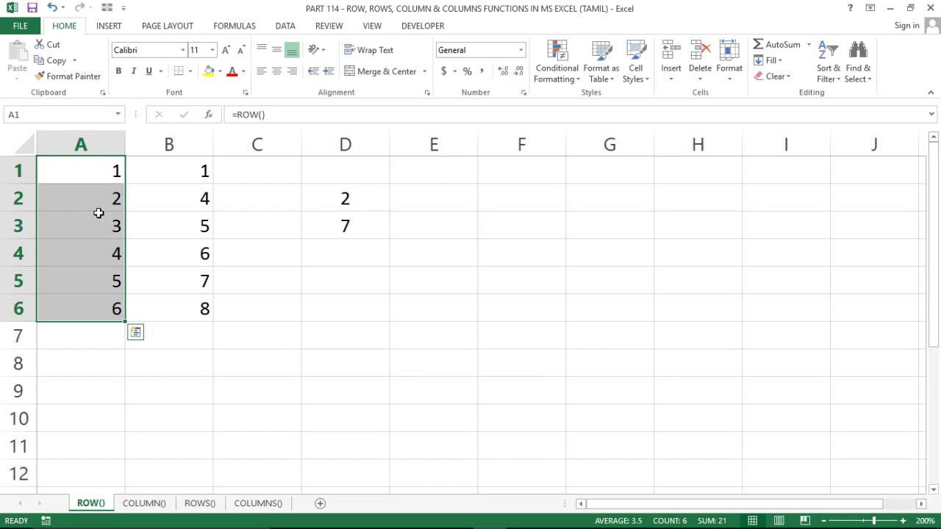
# Undo the row deletion to restore 1 to 8 in both columns
pyautogui.hotkey('ctrl', 'z')
pyautogui.click(99, 212)
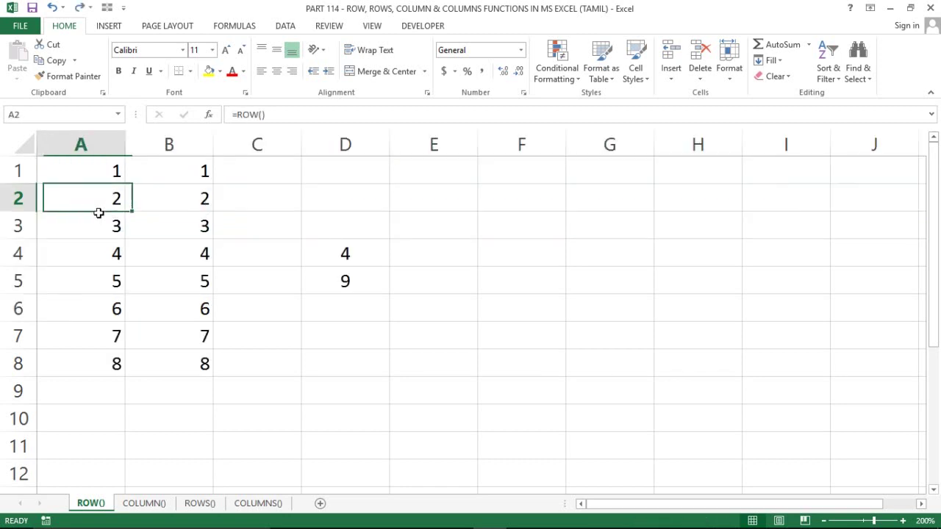
pyautogui.press('Right')
# Enter =FORMULATEXT(D4) in E4 and copy it to E5, showing =ROW() and =ROW(H9)
pyautogui.press('Up')
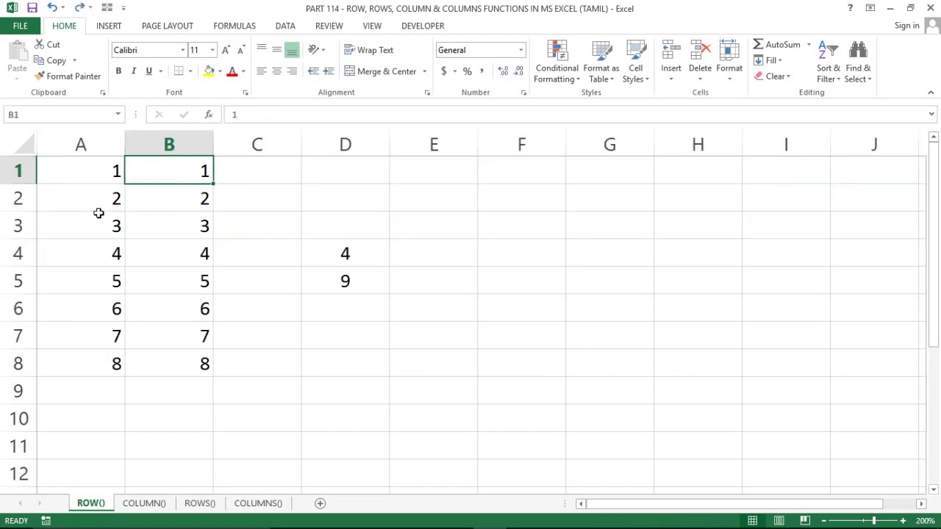
pyautogui.hotkey('ctrl', 'shift', 'Down')
pyautogui.press('Right')
pyautogui.press('Right')
pyautogui.press('Right')
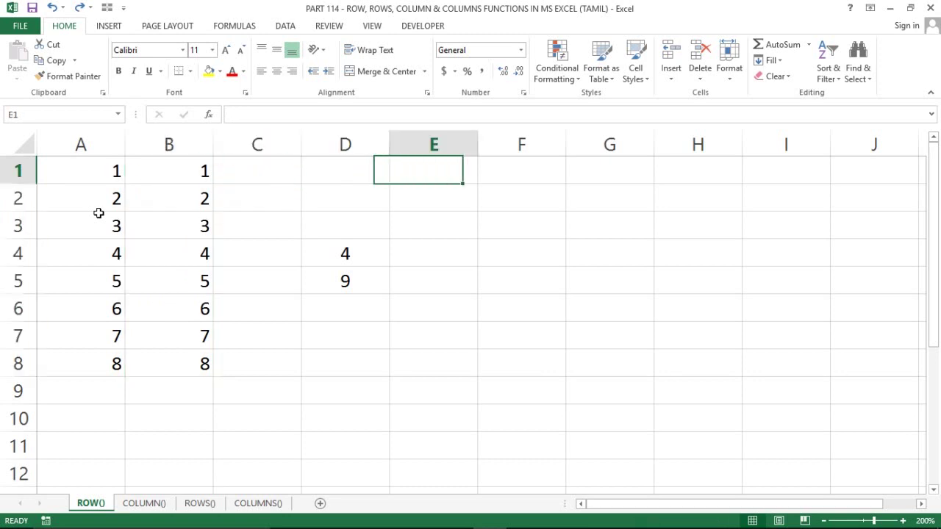
pyautogui.press('Right')
pyautogui.press('Down')
pyautogui.press('Down')
pyautogui.press('Down')
pyautogui.press('Left')
pyautogui.write('=')
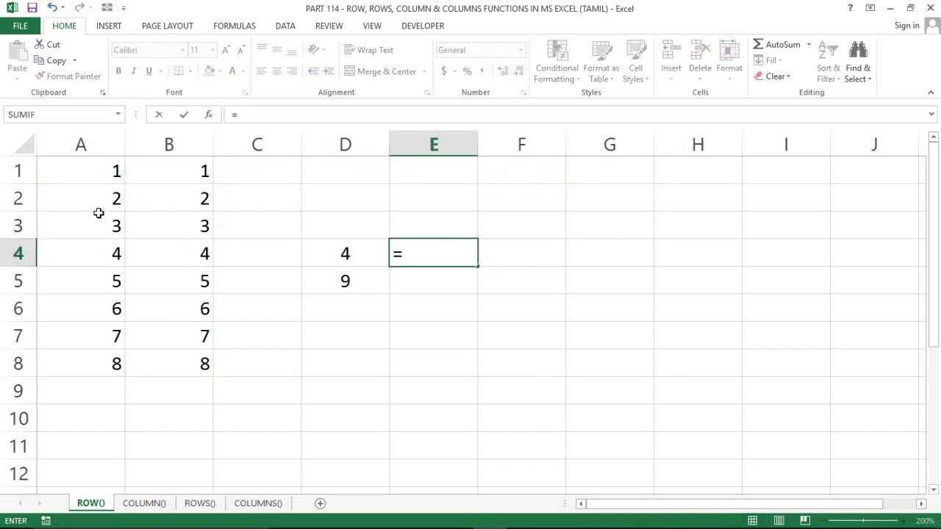
pyautogui.write('FOR')
pyautogui.press('Down')
pyautogui.press('Tab')
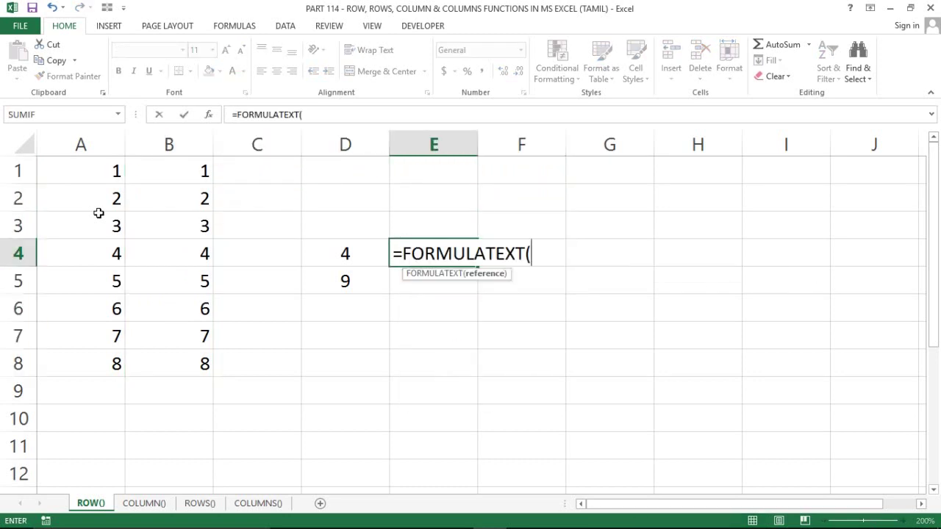
pyautogui.press('Left')
pyautogui.press('Return')
pyautogui.hotkey('shift', 'Up')
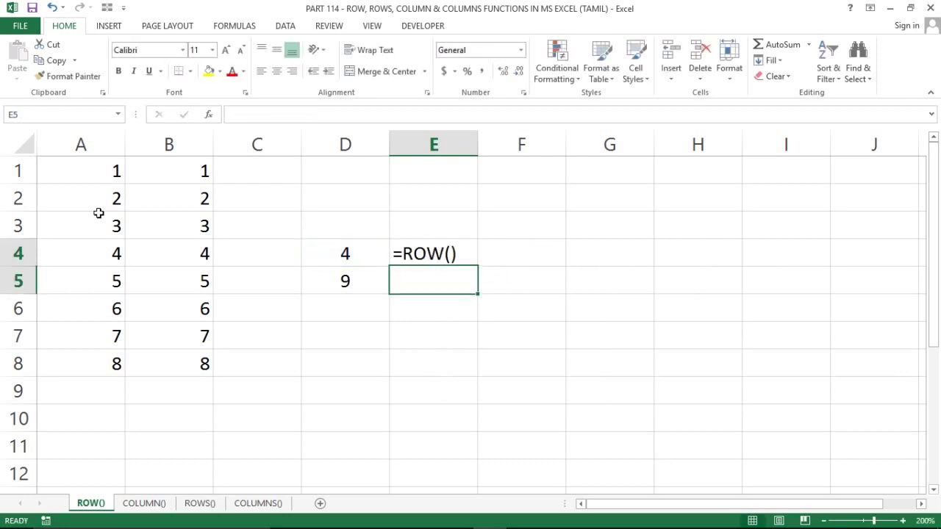
pyautogui.hotkey('ctrl', 'd')
# Format E4:E5 in bold red and autofit column E to the text
pyautogui.press('Up')
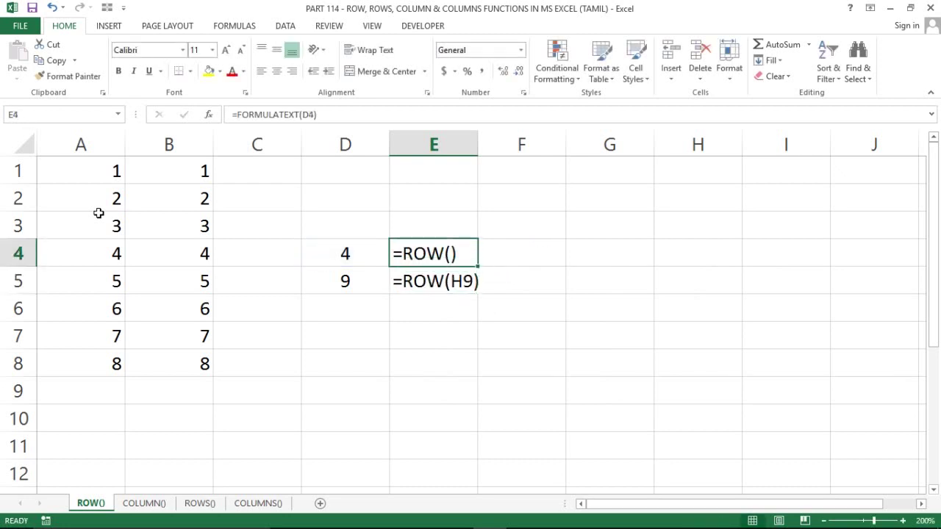
pyautogui.hotkey('shift', 'Down')
pyautogui.hotkey('ctrl', 'b')
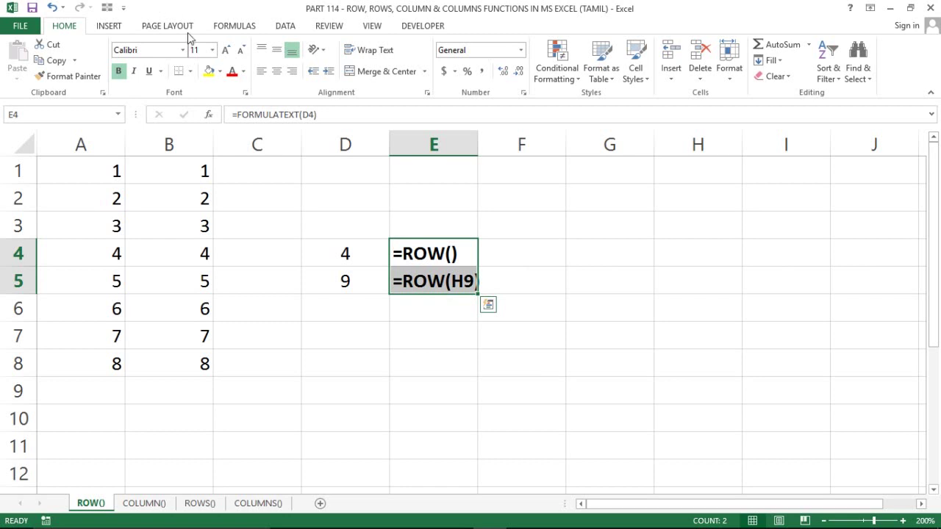
pyautogui.click(231, 73)
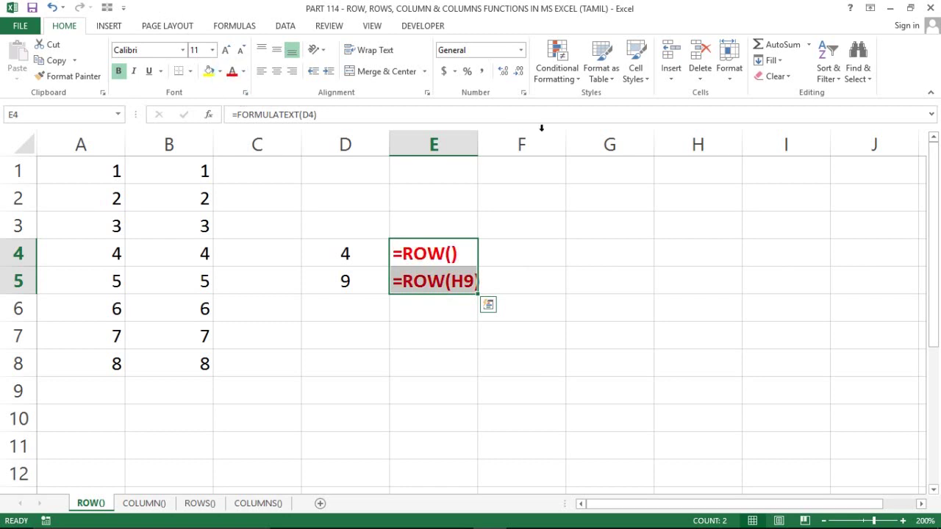
pyautogui.doubleClick(477, 140)
pyautogui.click(266, 187)
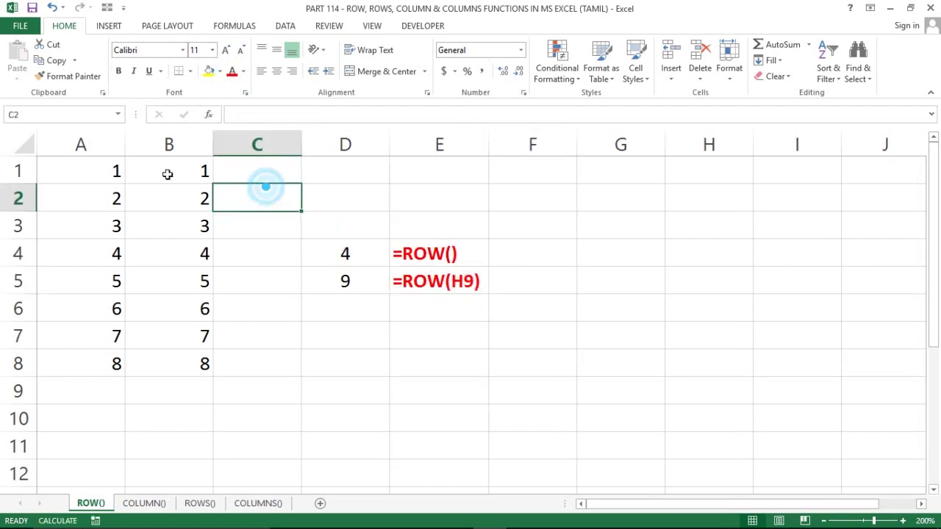
# Enter =ROW() in G3 and fill it down to G11
pyautogui.click(128, 166)
pyautogui.click(106, 167)
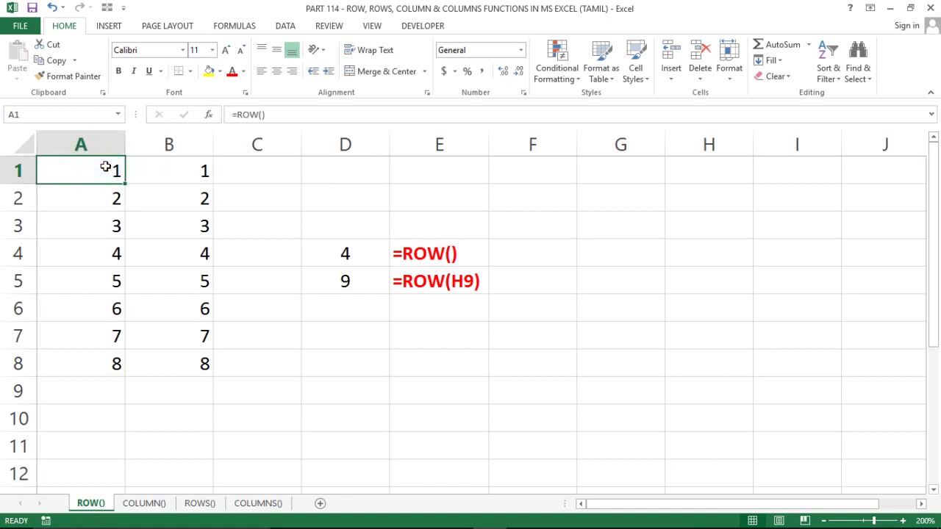
pyautogui.moveTo(106, 166); pyautogui.dragTo(205, 309)
pyautogui.click(439, 170)
pyautogui.click(708, 170)
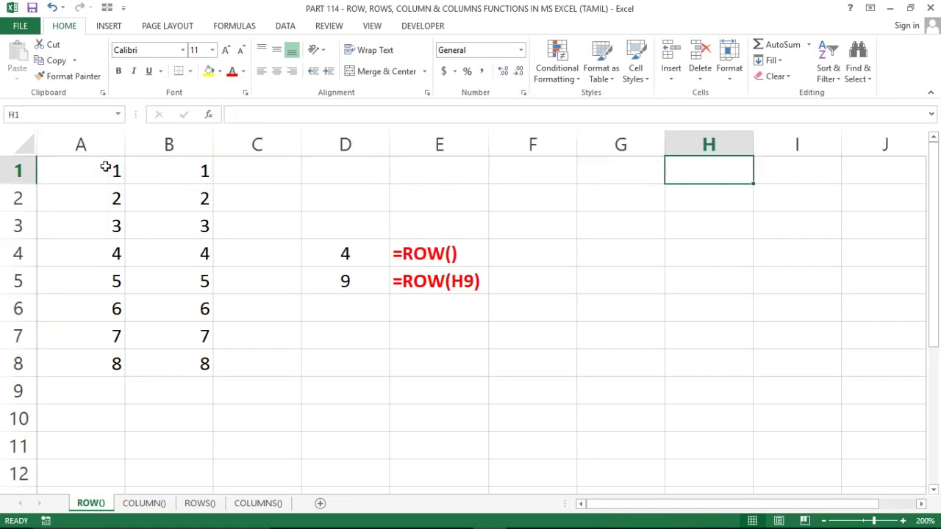
pyautogui.click(621, 225)
pyautogui.write('=R')
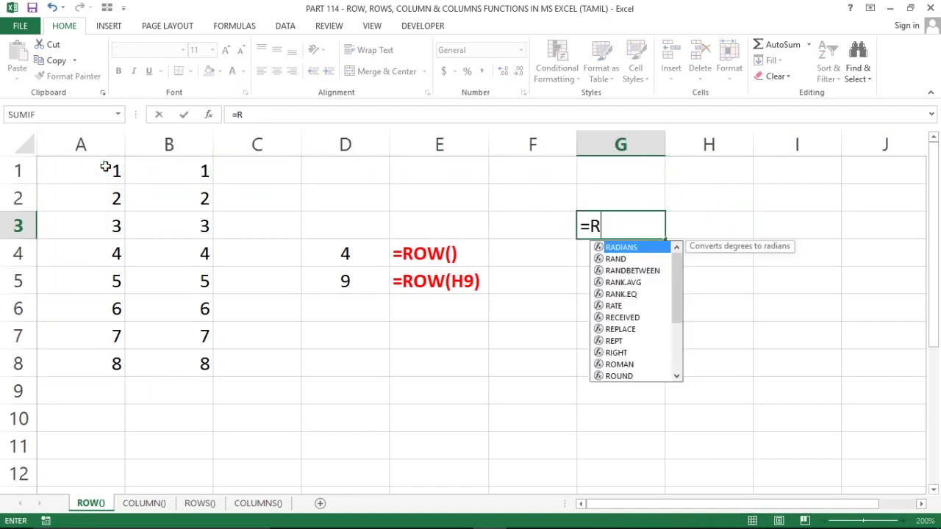
pyautogui.write('OW(')
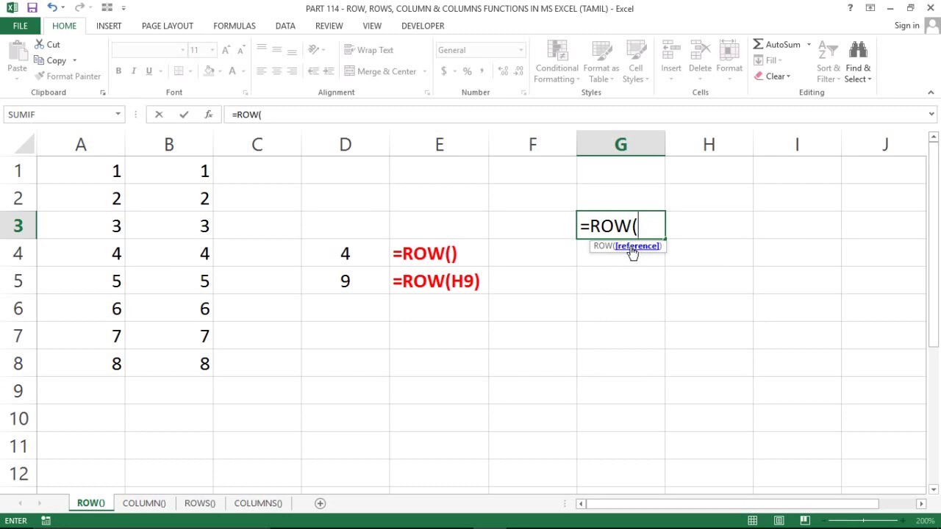
pyautogui.write(')')
pyautogui.press('Return')
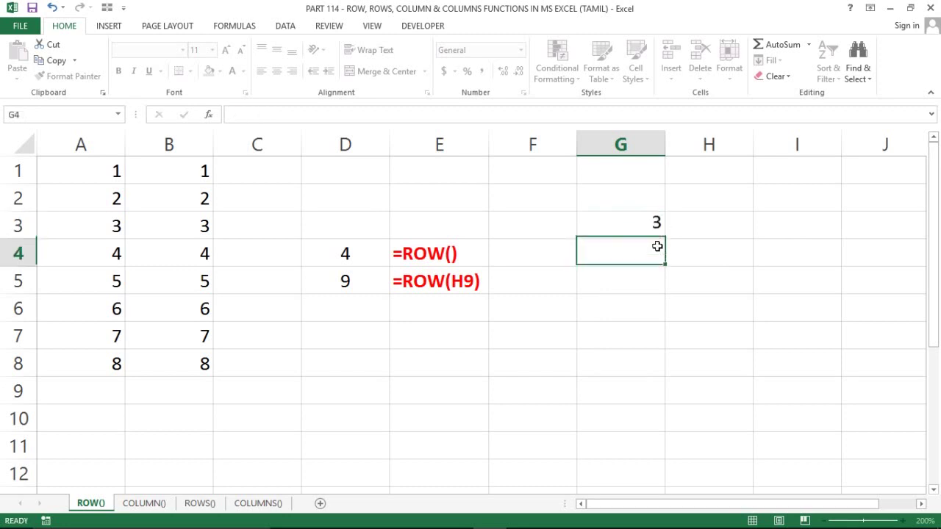
pyautogui.click(644, 221)
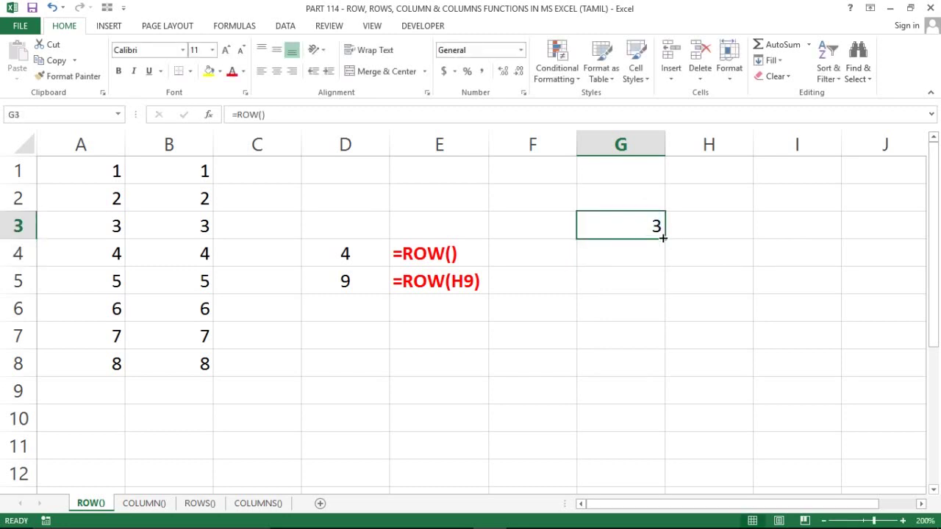
pyautogui.moveTo(662, 238); pyautogui.dragTo(663, 459)
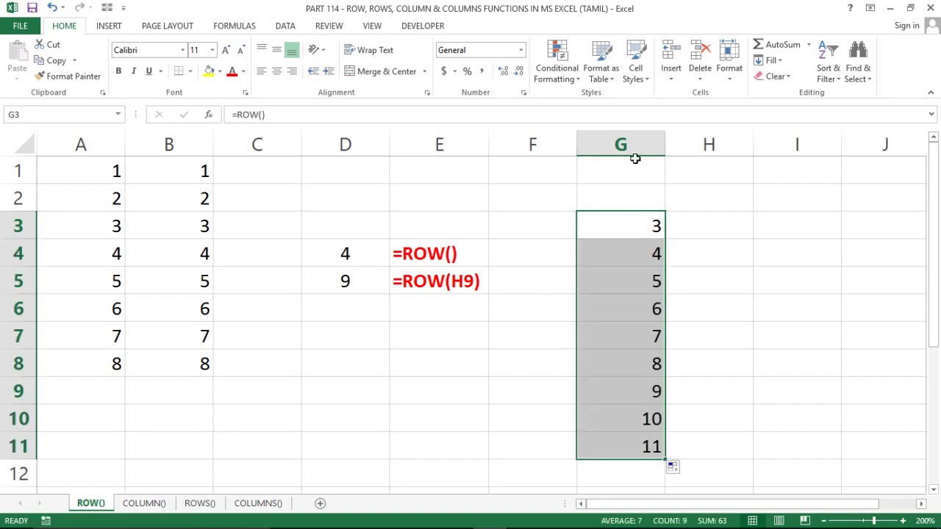
# Change G3 to =ROW(A1) and fill it down through G11, numbering 1 to 9
pyautogui.doubleClick(654, 224)
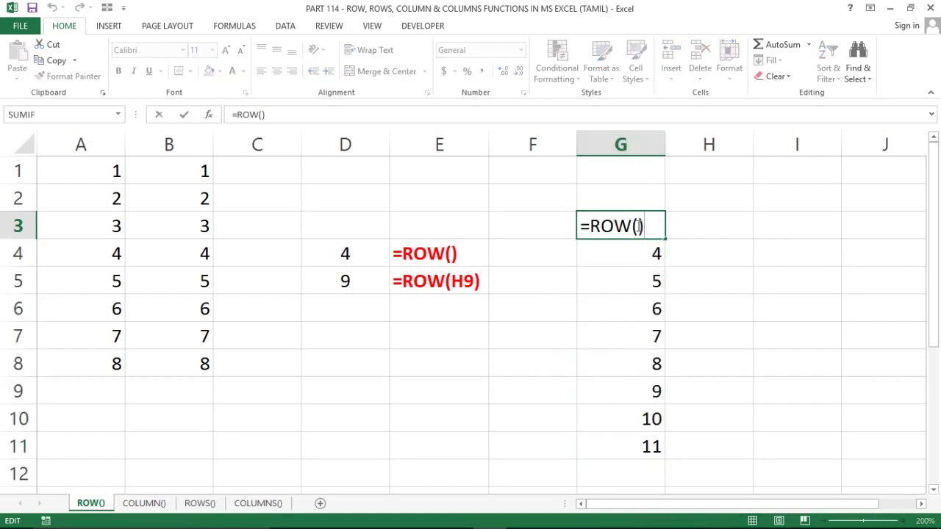
pyautogui.click(637, 226)
pyautogui.click(93, 173)
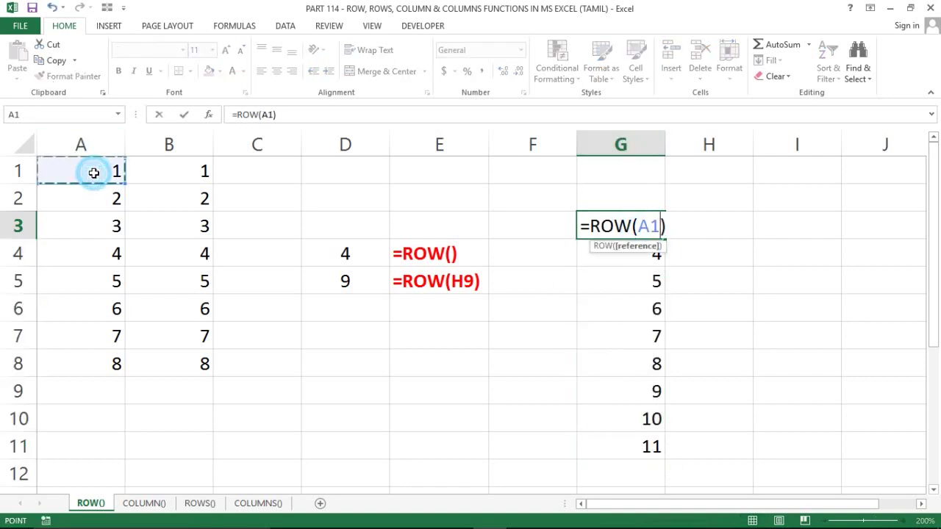
pyautogui.press('Return')
pyautogui.press('Up')
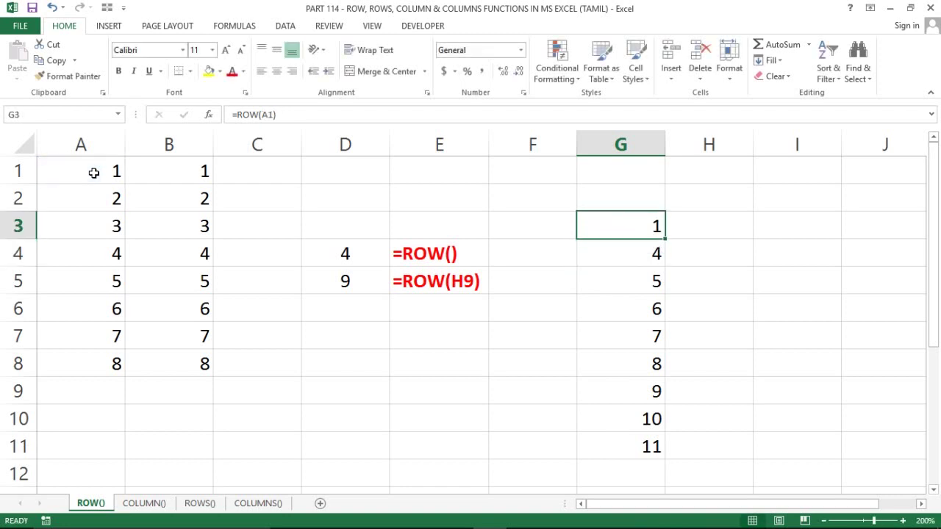
pyautogui.hotkey('ctrl', 'shift', 'Down')
pyautogui.hotkey('ctrl', 'd')
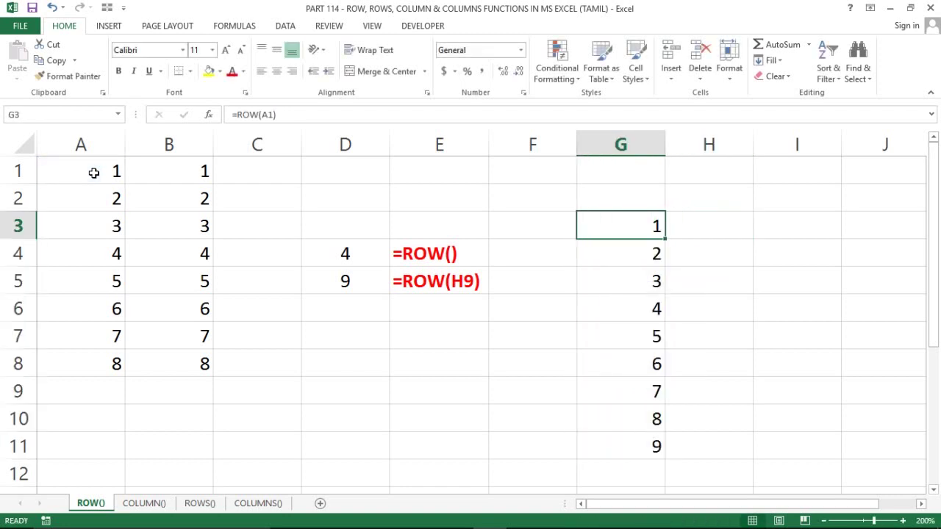
pyautogui.hotkey('ctrl', 'shift', 'Down')
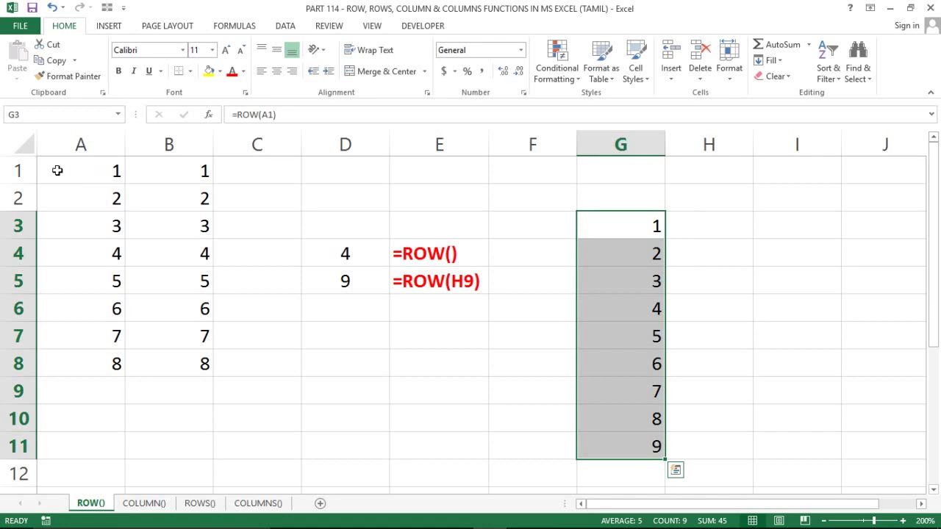
pyautogui.click(315, 320)
pyautogui.click(342, 360)
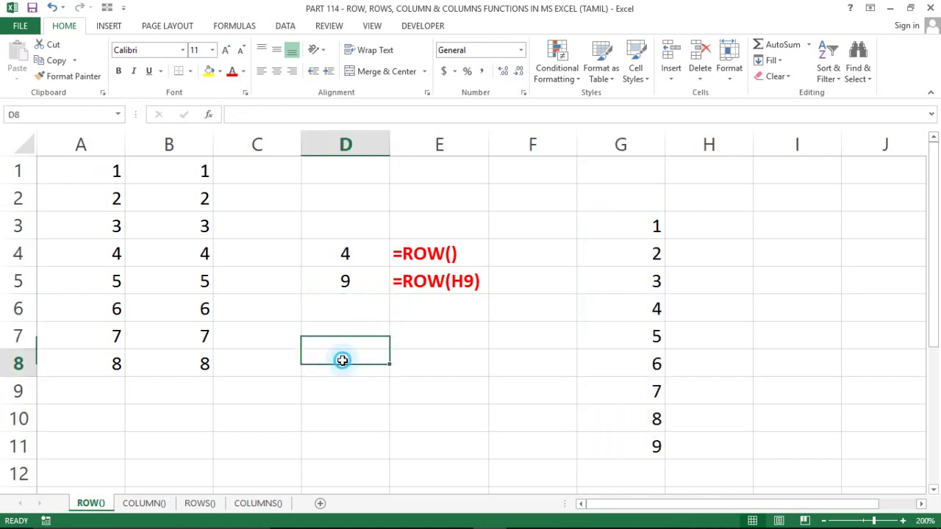
# On the COLUMN() sheet, enter =COLUMN() in B3 and centre its result, 2
pyautogui.click(144, 504)
pyautogui.click(275, 260)
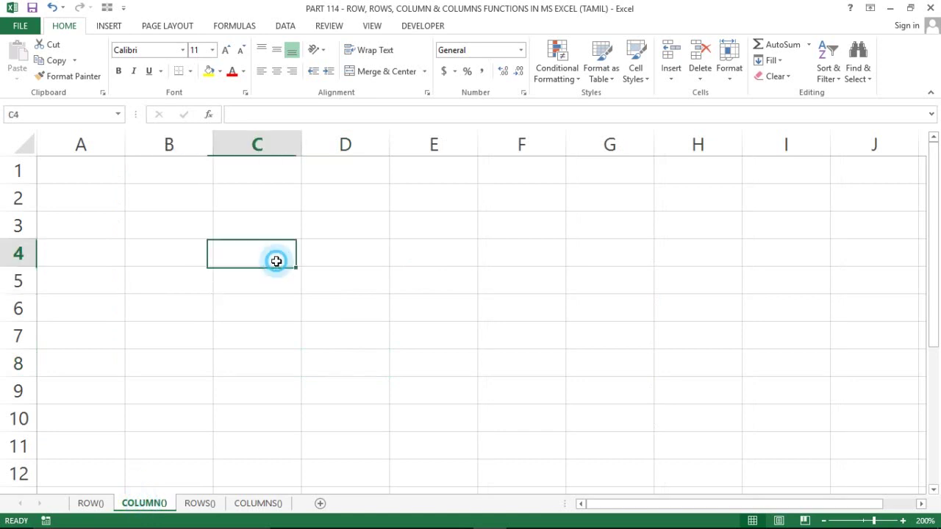
pyautogui.click(203, 229)
pyautogui.write('=')
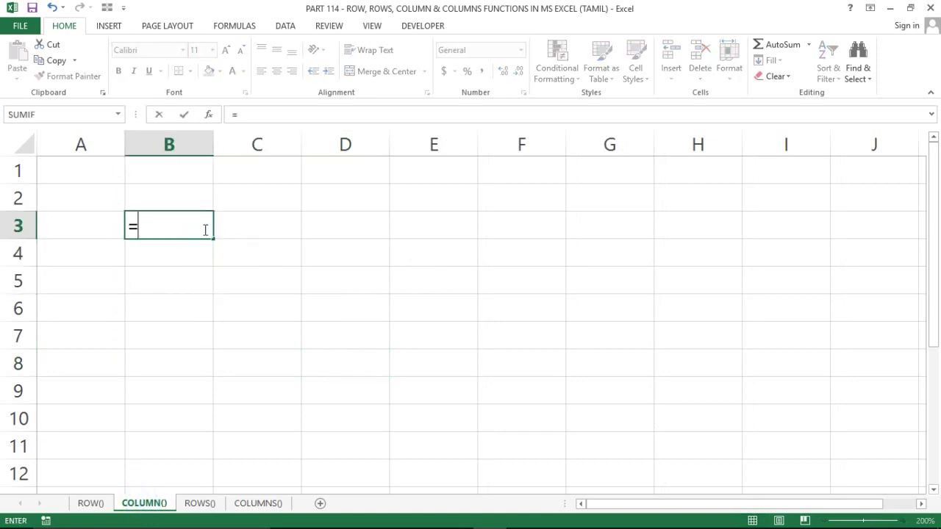
pyautogui.write('COLUMN(')
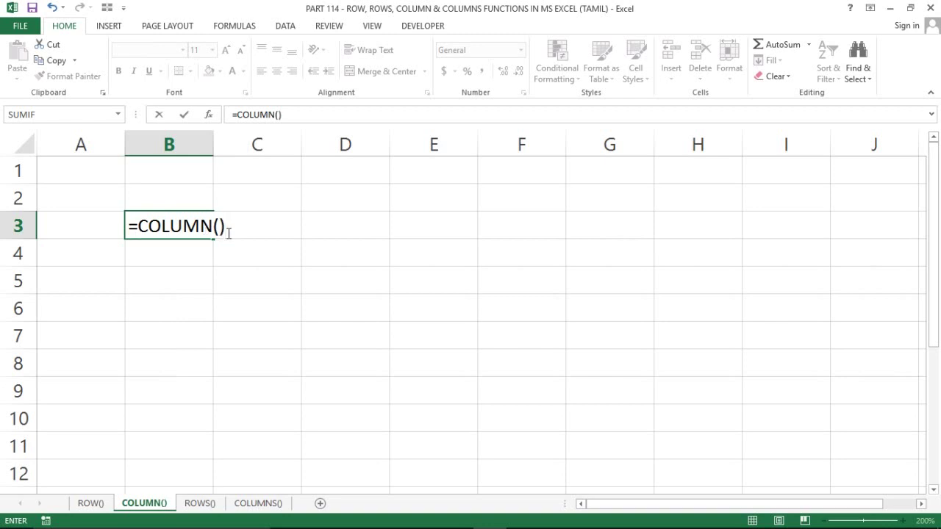
pyautogui.press('Return')
pyautogui.click(201, 222)
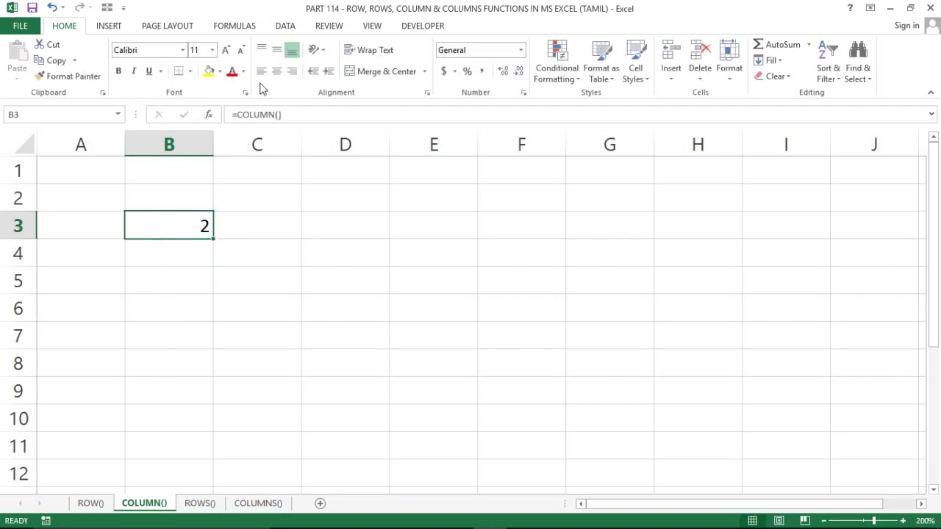
pyautogui.click(277, 70)
# Enter =COLUMN(I5) in B4 and centre its result, 9
pyautogui.click(179, 250)
pyautogui.write('=')
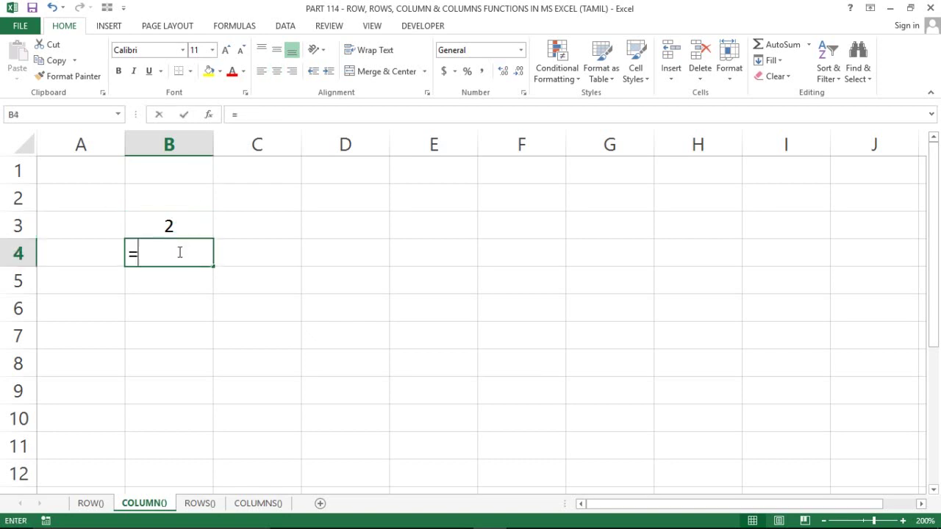
pyautogui.write('COLUMN')
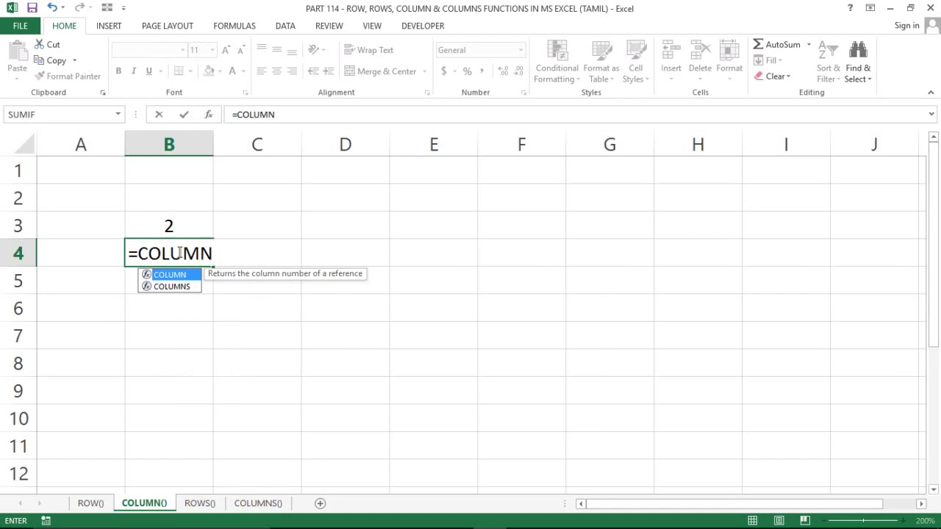
pyautogui.write('(')
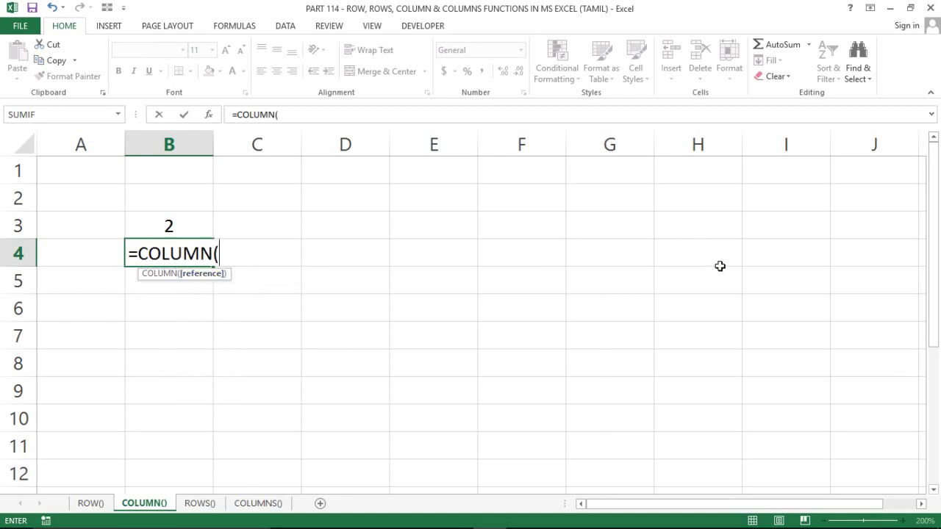
pyautogui.click(755, 291)
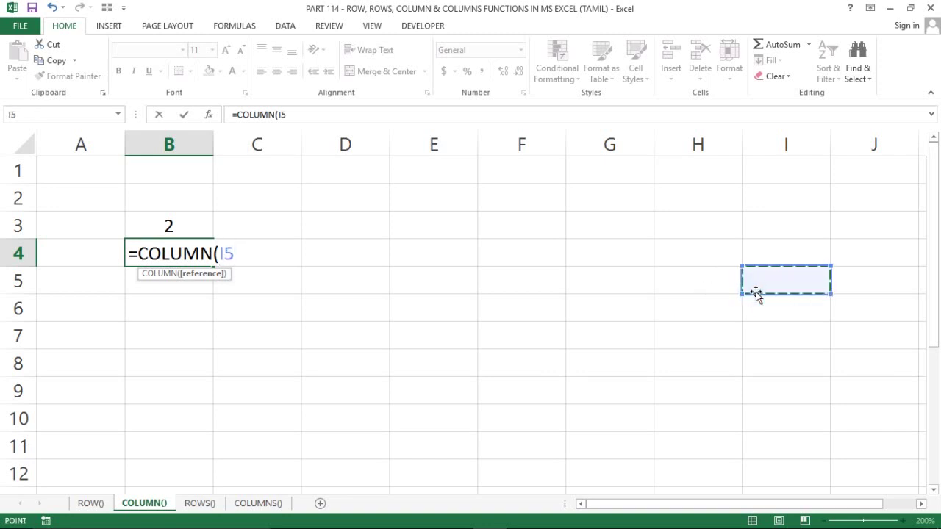
pyautogui.write(')')
pyautogui.press('Return')
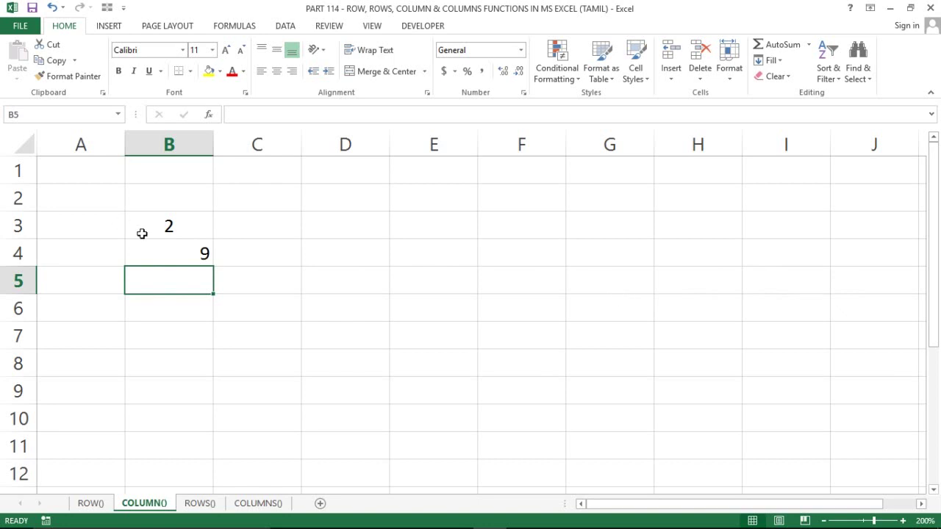
pyautogui.click(175, 260)
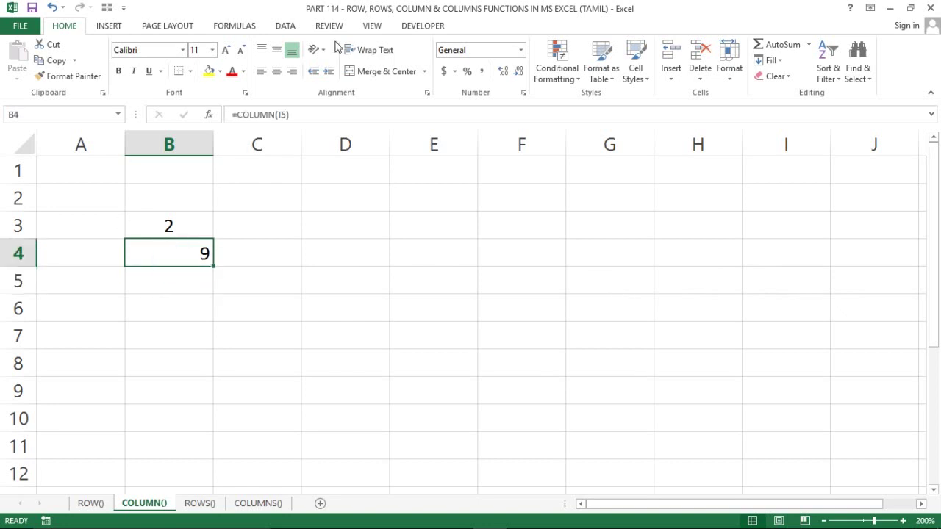
pyautogui.click(278, 73)
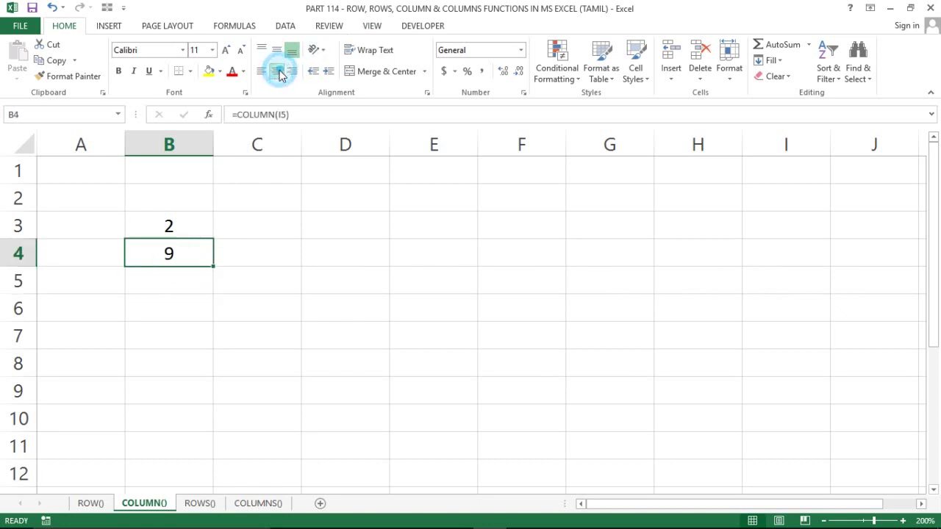
# Compare the formulas in B3 and B4, opening B4 and leaving it unchanged
pyautogui.click(161, 226)
pyautogui.hotkey('shift', 'Down')
pyautogui.click(161, 227)
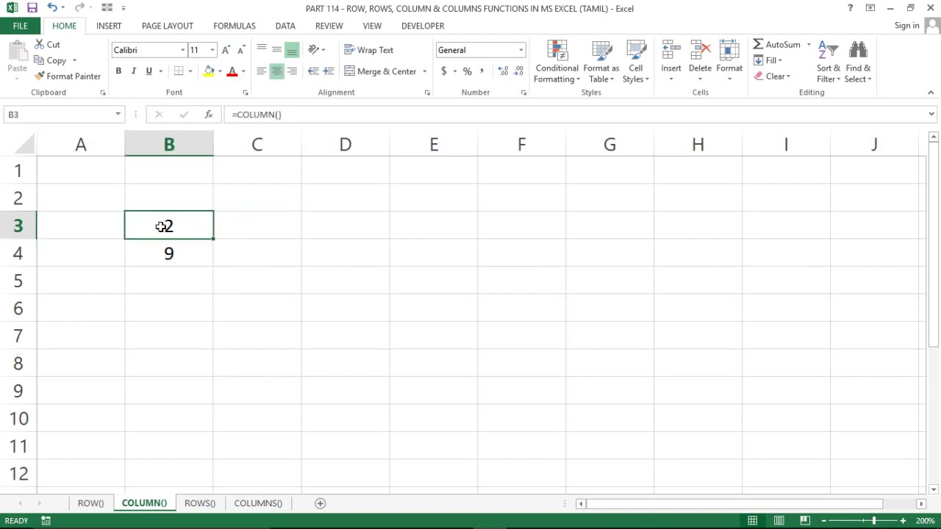
pyautogui.press('Down')
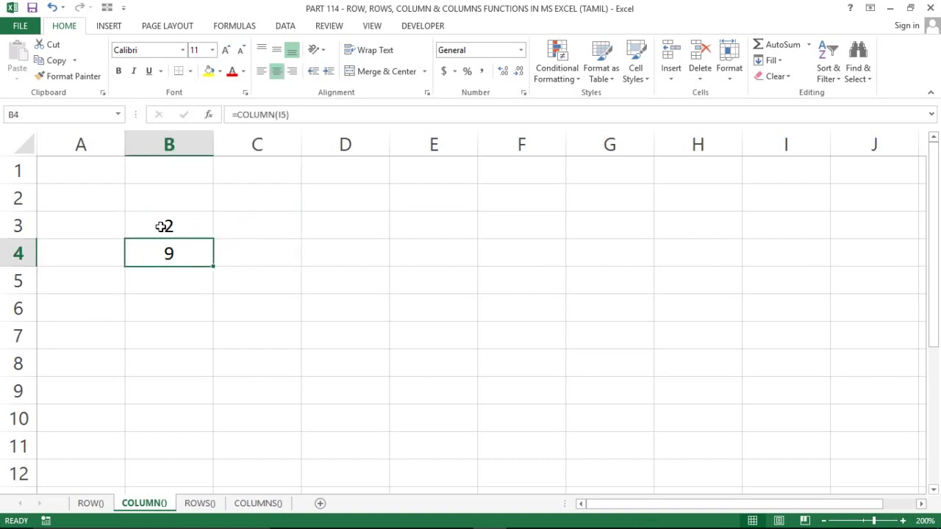
pyautogui.click(161, 226)
pyautogui.press('Down')
pyautogui.click(161, 226)
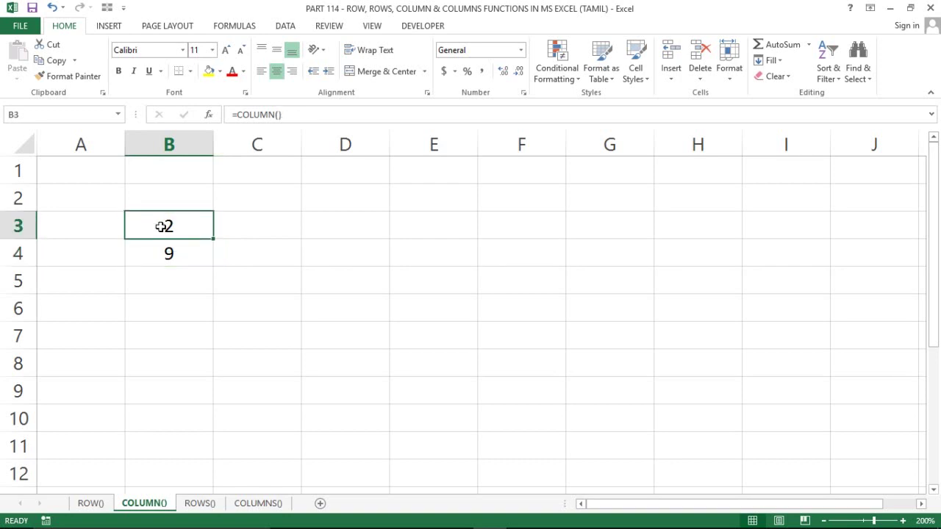
pyautogui.press('Down')
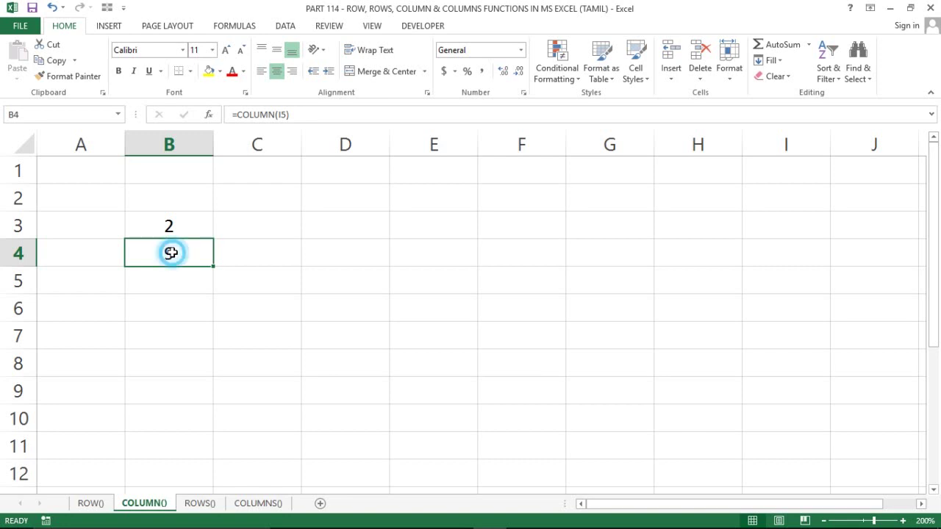
pyautogui.doubleClick(171, 253)
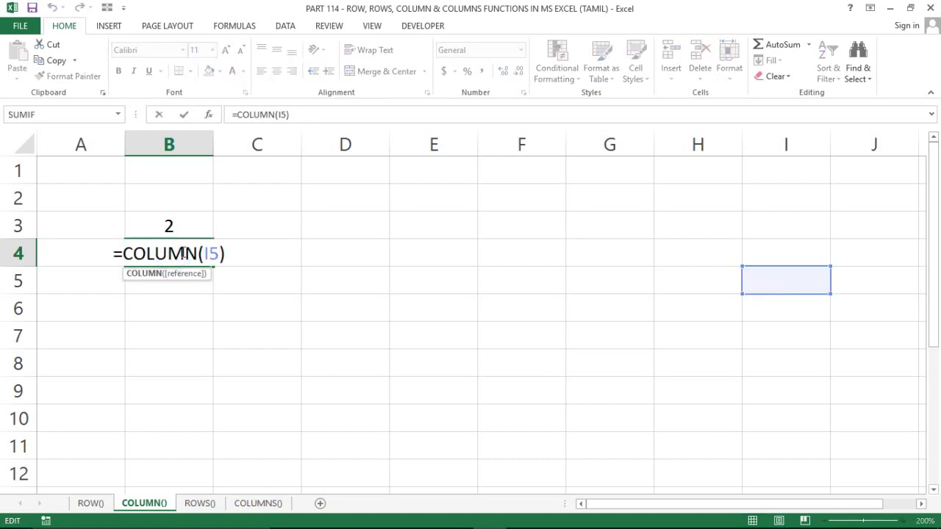
pyautogui.press('Escape')
# Enter =COLUMN() in C1, then edit it to =COLUMN(A1)
pyautogui.click(300, 181)
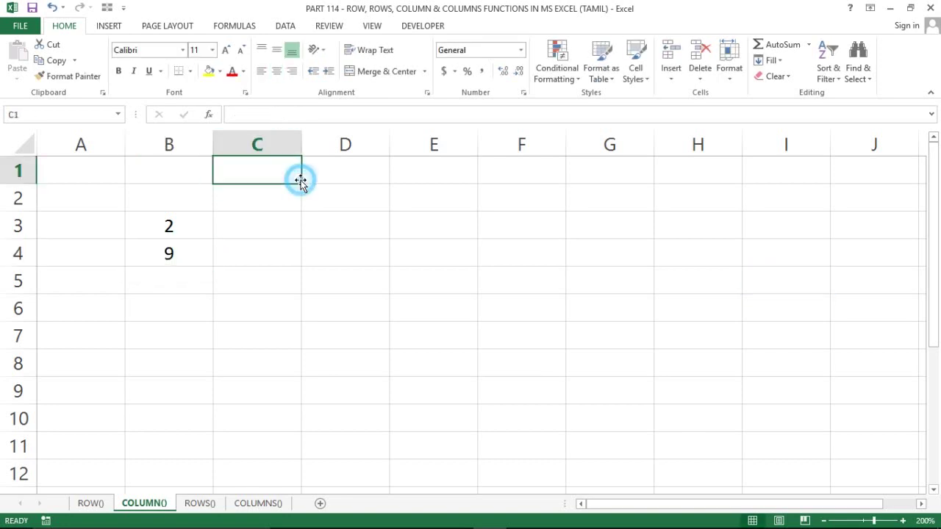
pyautogui.write('=COL')
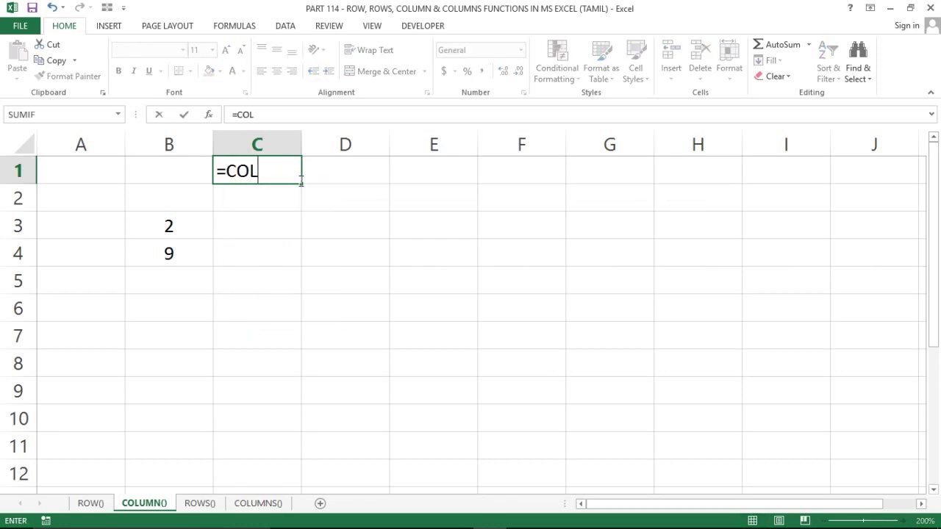
pyautogui.write('KKUM')
pyautogui.press('BackSpace')
pyautogui.press('BackSpace')
pyautogui.press('BackSpace')
pyautogui.press('BackSpace')
pyautogui.press('BackSpace')
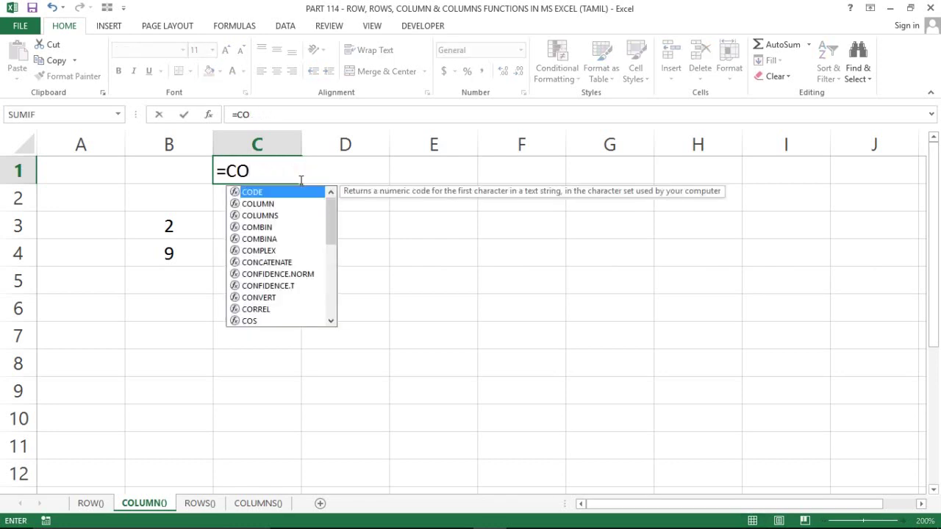
pyautogui.write('LUMN(')
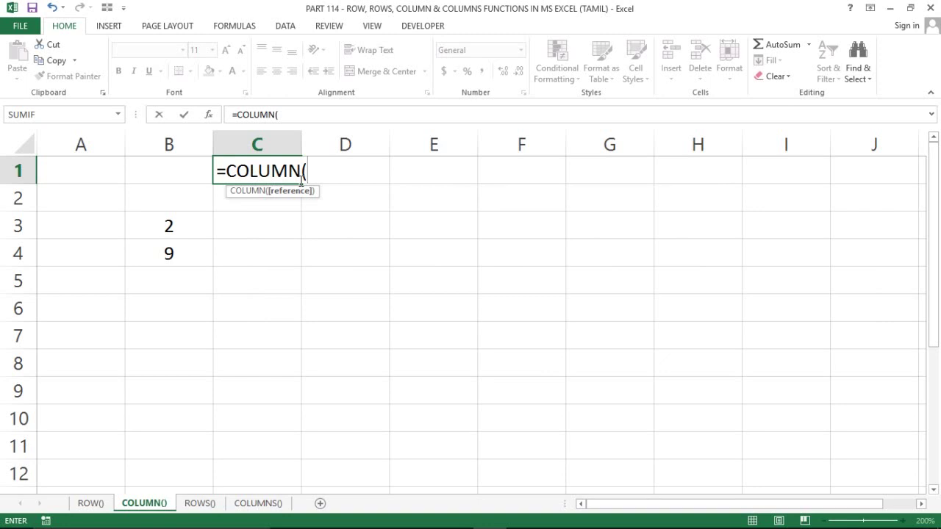
pyautogui.write(')')
pyautogui.press('Return')
pyautogui.click(299, 180)
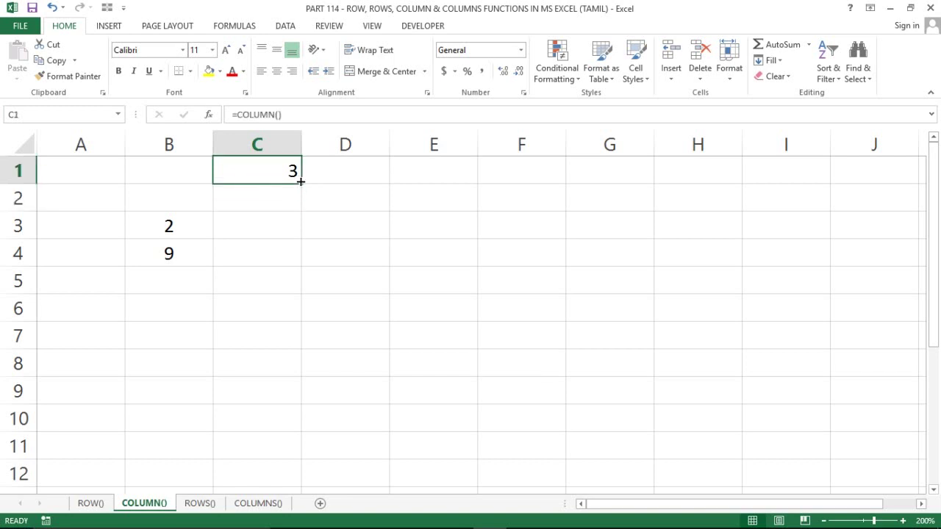
pyautogui.press('F2')
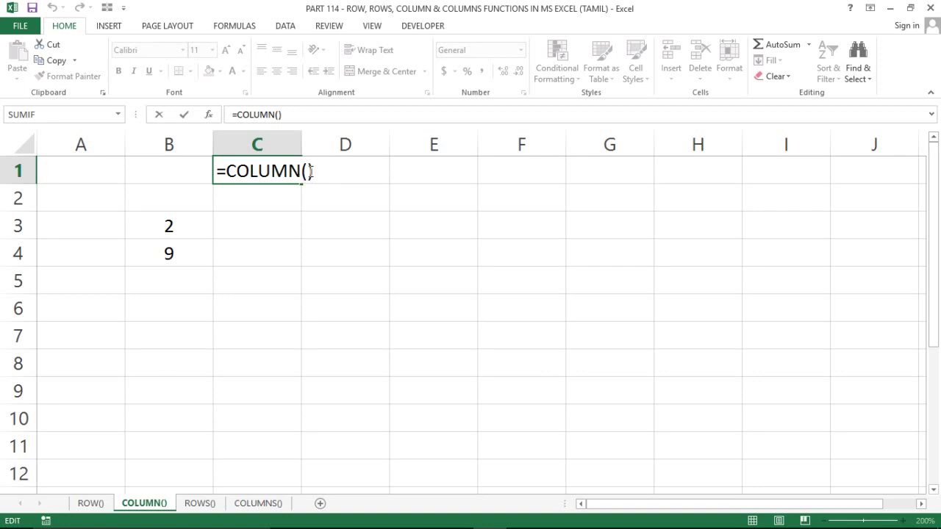
pyautogui.click(308, 171)
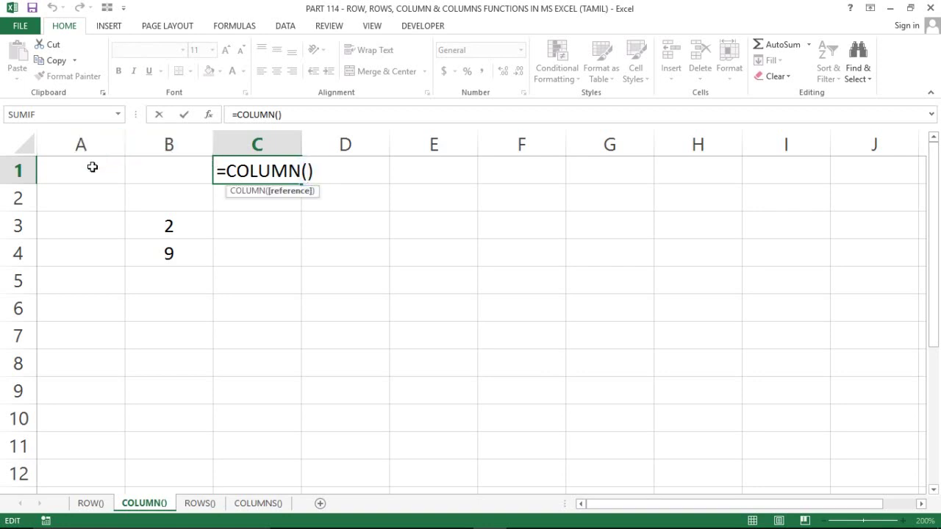
pyautogui.click(92, 167)
pyautogui.press('Return')
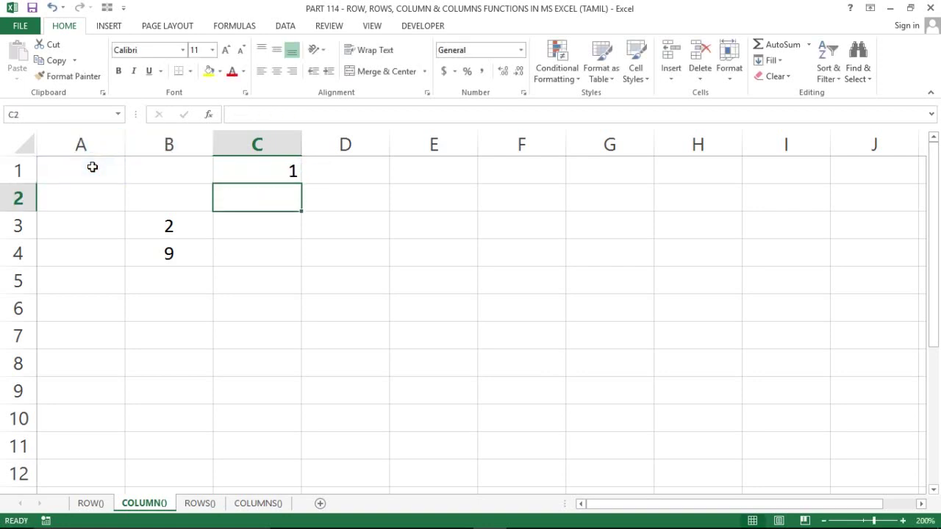
# Fill the C1 formula right to H1, numbering 1 through 6
pyautogui.press('Up')
pyautogui.press('Right')
pyautogui.press('Left')
pyautogui.press('Right')
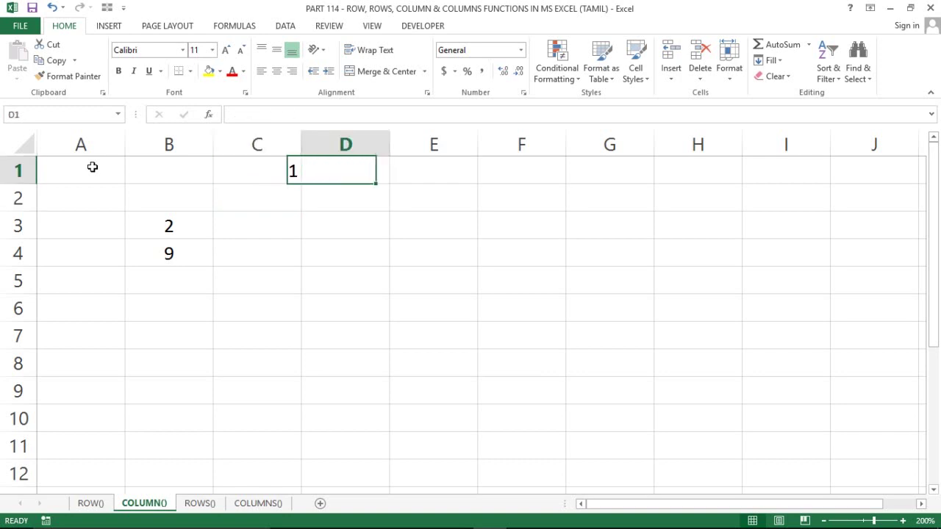
pyautogui.press('Left')
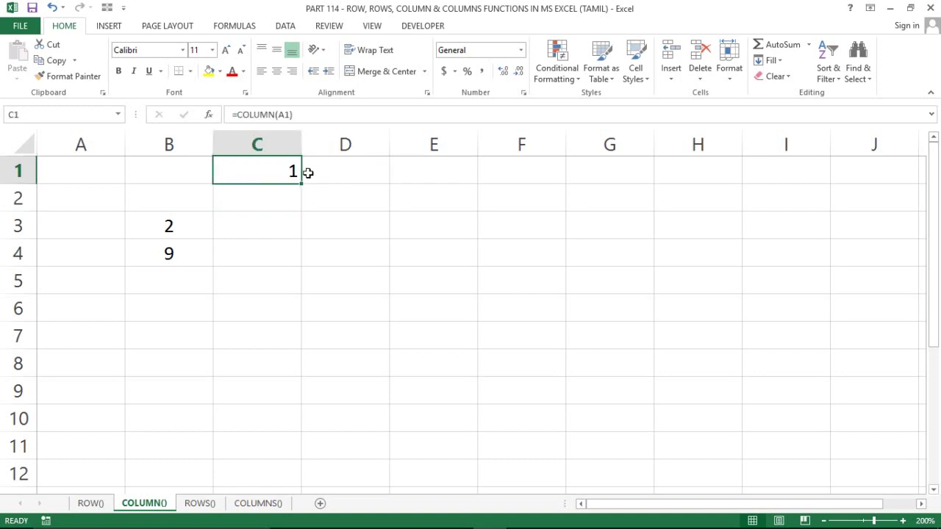
pyautogui.moveTo(301, 182)
pyautogui.mouseDown()
pyautogui.moveTo(646, 219)
pyautogui.moveTo(744, 195)
pyautogui.mouseUp()
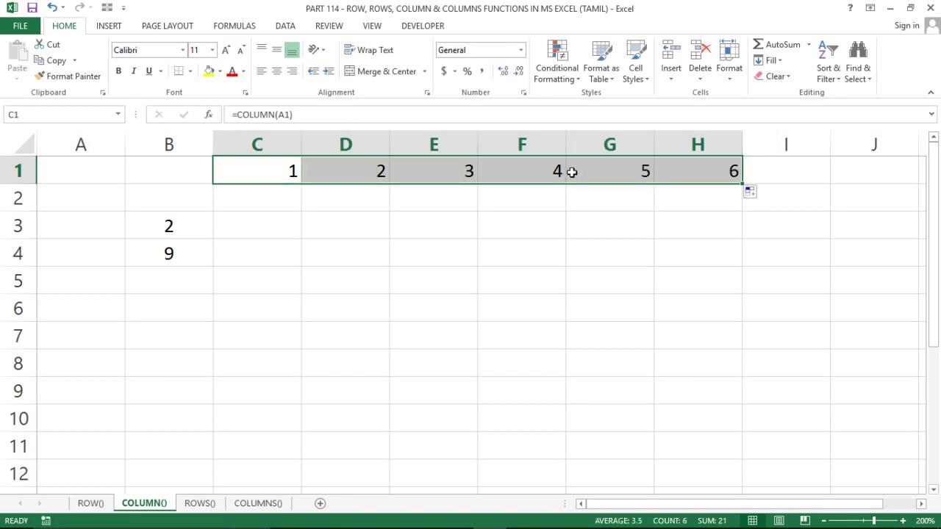
# Delete column E to show the #REF! effect, undo it, and recheck row 1
pyautogui.click(571, 171)
pyautogui.click(449, 145)
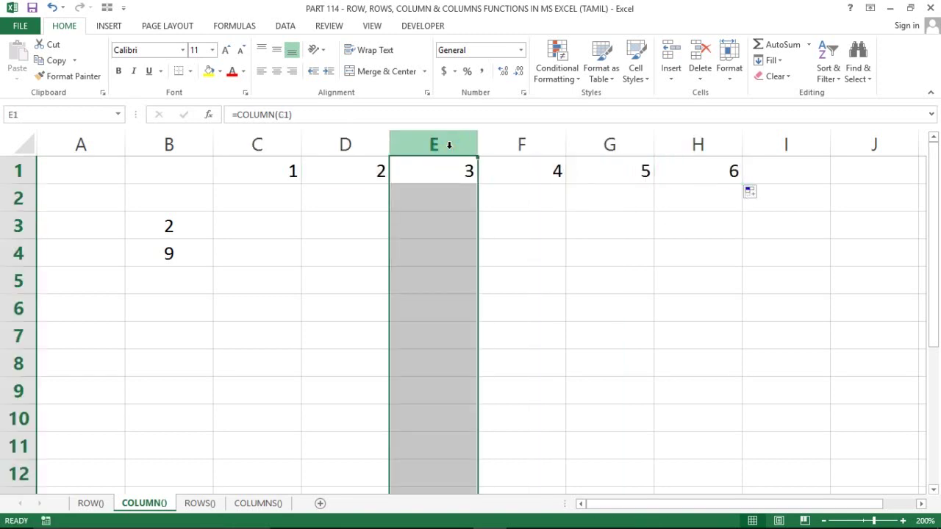
pyautogui.hotkey('ctrl', '-')
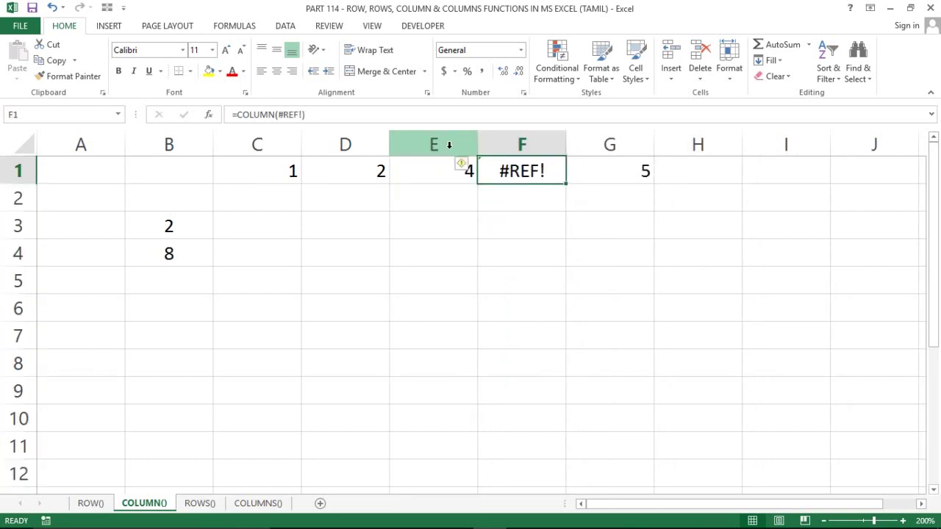
pyautogui.hotkey('ctrl', 'z')
pyautogui.press('Right')
pyautogui.press('Left')
pyautogui.press('Left')
pyautogui.press('Left')
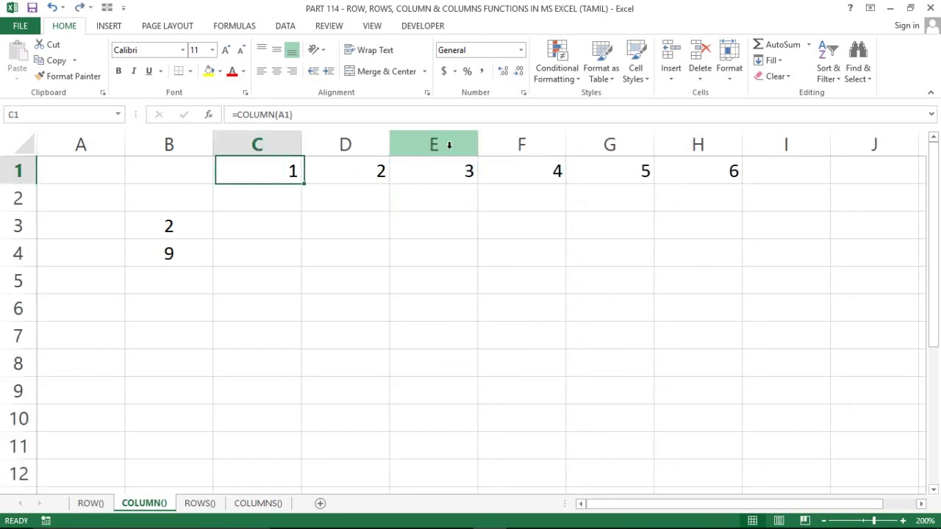
pyautogui.press('Right')
pyautogui.press('Right')
pyautogui.press('Left')
pyautogui.press('Left')
pyautogui.press('Right')
pyautogui.press('Right')
pyautogui.press('Right')
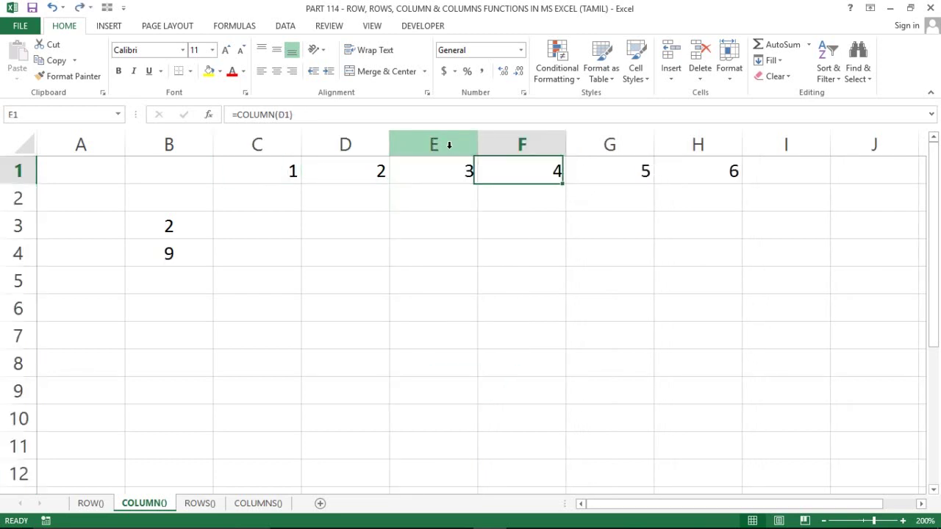
pyautogui.press('Left')
pyautogui.press('Left')
pyautogui.press('Left')
pyautogui.press('Left')
pyautogui.press('Right')
pyautogui.press('Right')
pyautogui.press('Left')
pyautogui.press('Left')
pyautogui.press('Right')
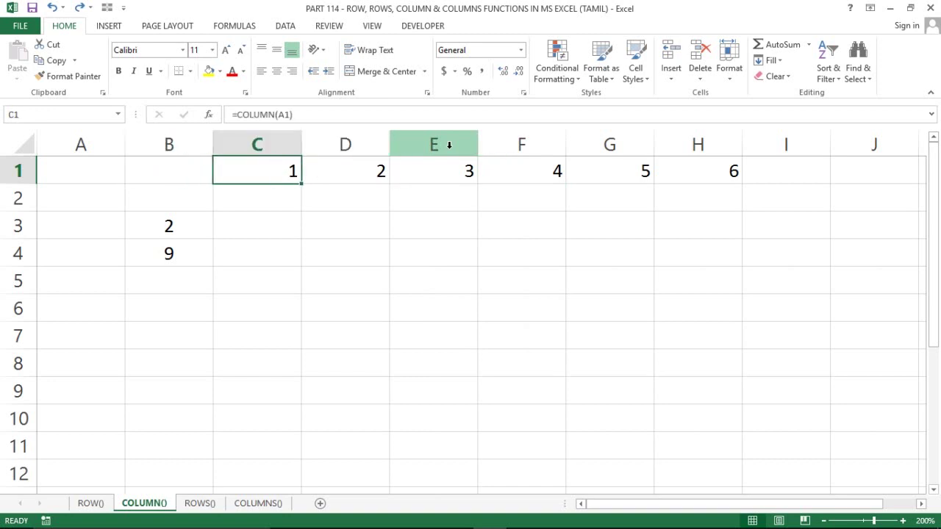
# Copy C1:H1, paste it at A1, then undo everything until row 1 is empty
pyautogui.hotkey('ctrl', 'shift', 'Right')
pyautogui.hotkey('ctrl', 'c')
pyautogui.press('Home')
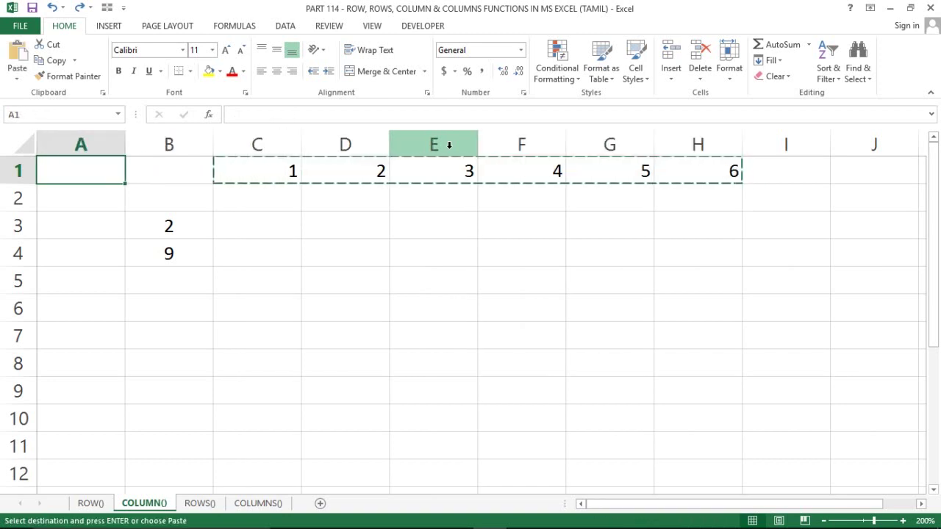
pyautogui.hotkey('ctrl', 'v')
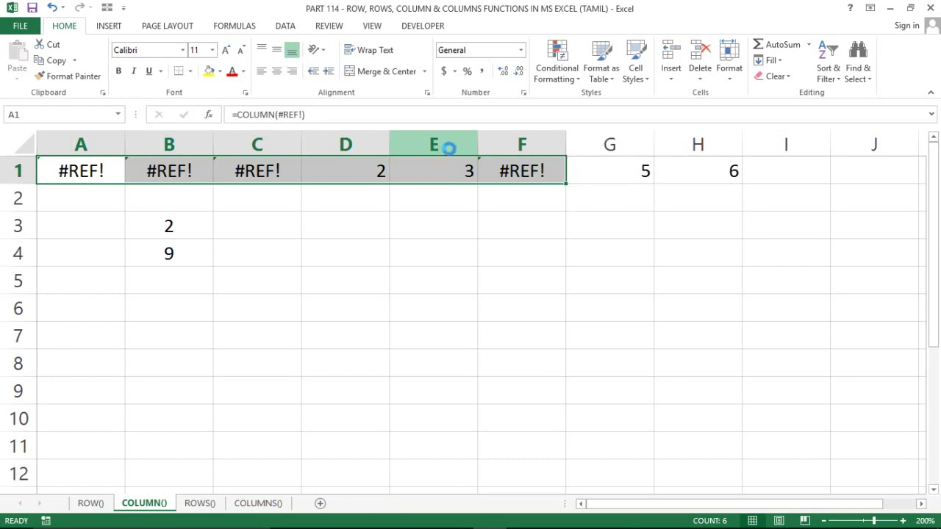
pyautogui.hotkey('ctrl', 'z')
pyautogui.hotkey('ctrl', 'z')
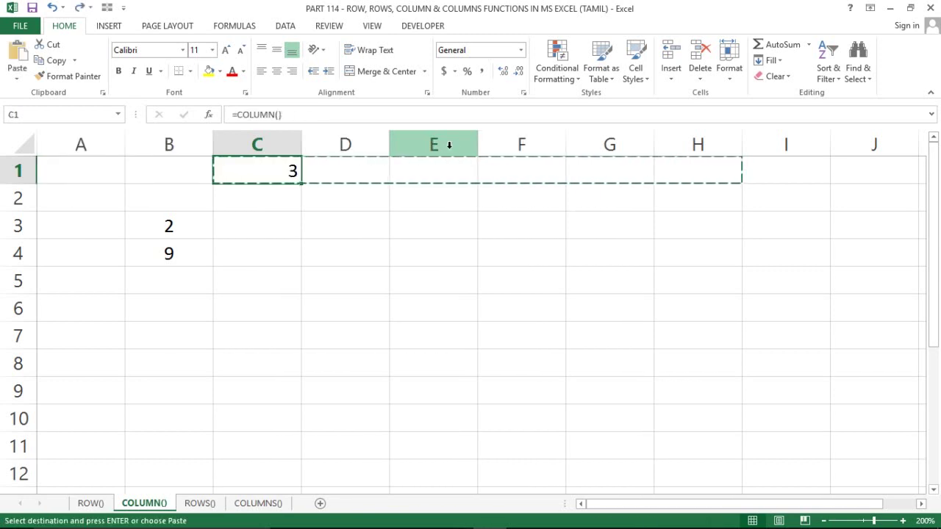
pyautogui.press('Escape')
pyautogui.press('Left')
pyautogui.press('Right')
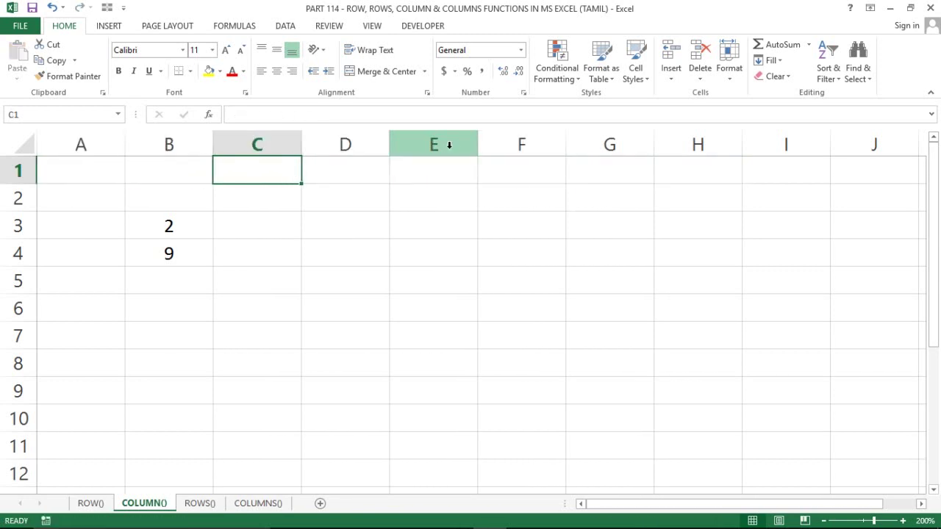
# Enter =COLUMN() in A1 and copy it across B1:J1
pyautogui.press('Home')
pyautogui.write('=COLUM')
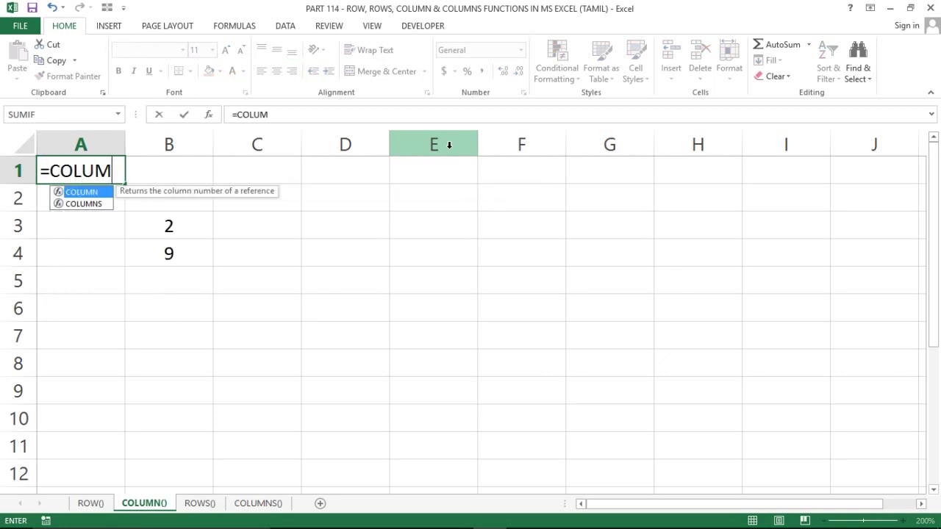
pyautogui.write('N(')
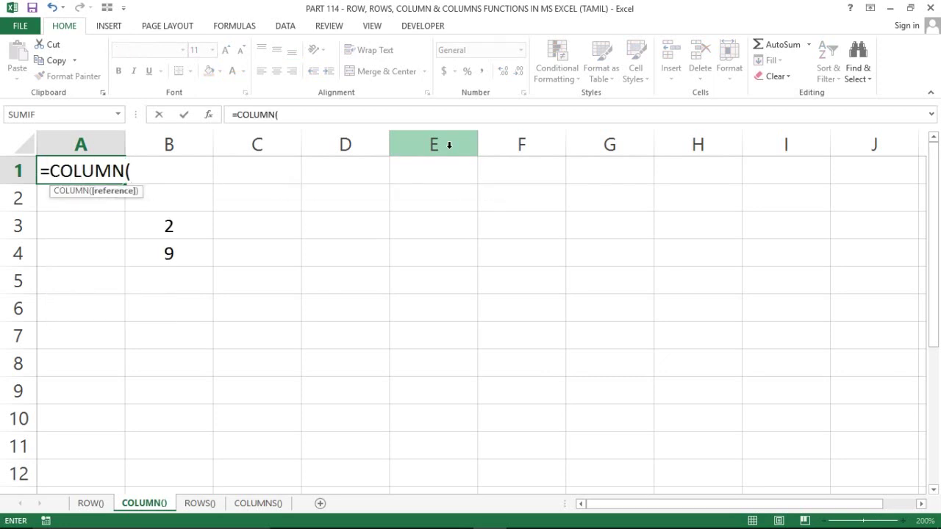
pyautogui.write(')')
pyautogui.press('Return')
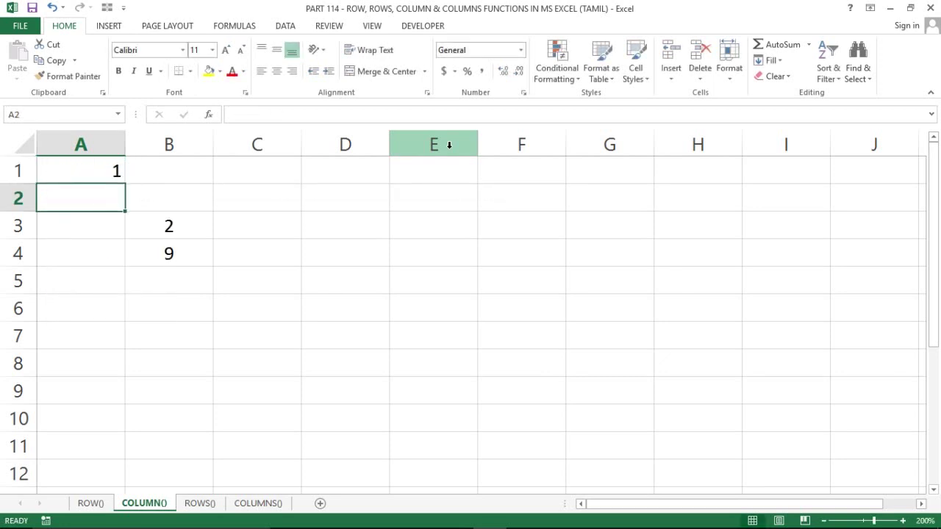
pyautogui.press('Up')
pyautogui.hotkey('ctrl', 'c')
pyautogui.press('Right')
pyautogui.hotkey('shift', 'Right')
pyautogui.hotkey('shift', 'Right')
pyautogui.hotkey('shift', 'Right')
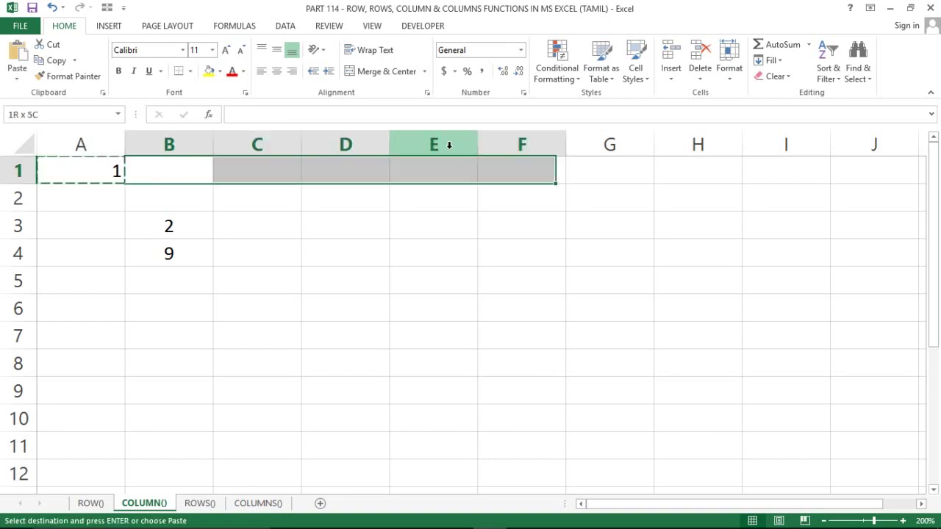
pyautogui.hotkey('shift', 'Right')
pyautogui.hotkey('shift', 'Right')
pyautogui.hotkey('shift', 'Right')
pyautogui.hotkey('shift', 'Right')
pyautogui.hotkey('ctrl', 'v')
pyautogui.press('Right')
pyautogui.press('Right')
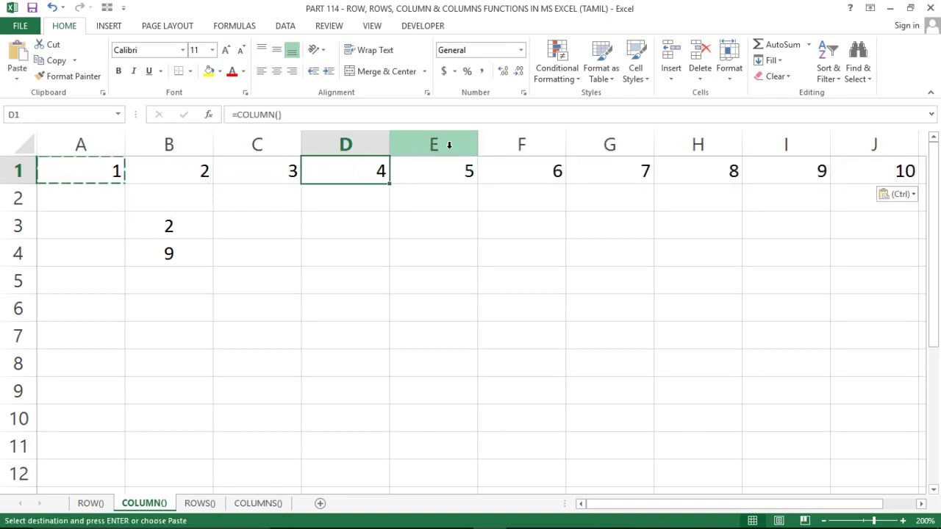
# Delete column E and check how the row 1 numbers renumber
pyautogui.press('Right')
pyautogui.press('Escape')
pyautogui.press('Right')
pyautogui.click(449, 145)
pyautogui.hotkey('ctrl', '-')
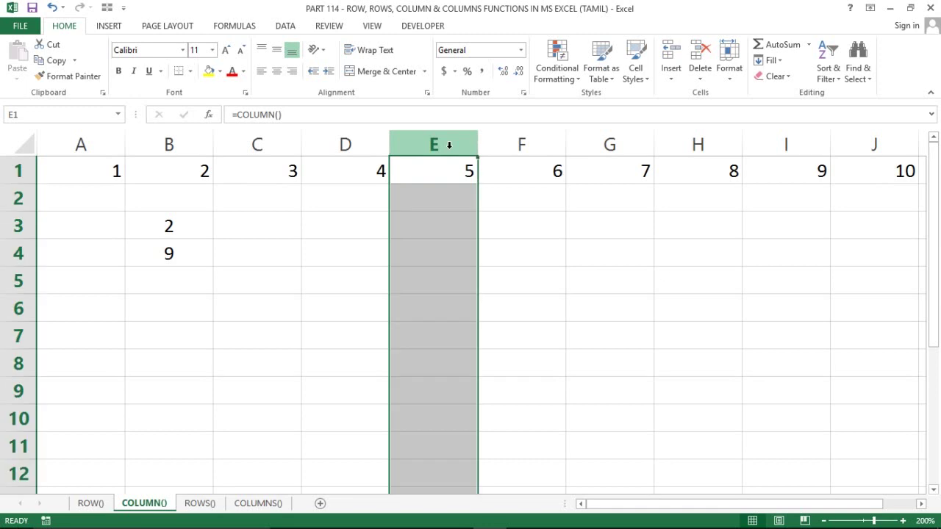
pyautogui.press('Left')
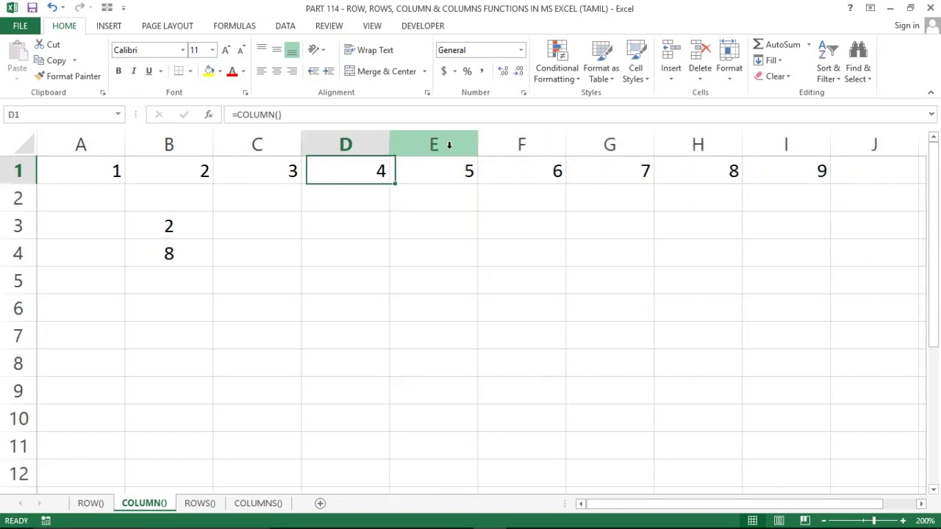
pyautogui.press('Right')
pyautogui.press('Left')
pyautogui.press('Right')
pyautogui.press('Left')
pyautogui.press('Left')
pyautogui.press('Left')
pyautogui.press('Left')
pyautogui.hotkey('ctrl', 'shift', 'Right')
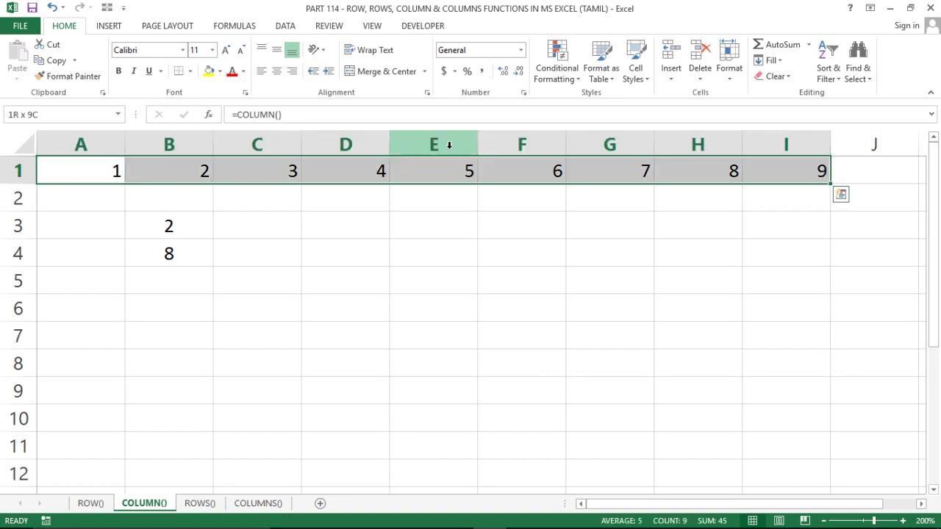
pyautogui.press('Right')
pyautogui.press('Left')
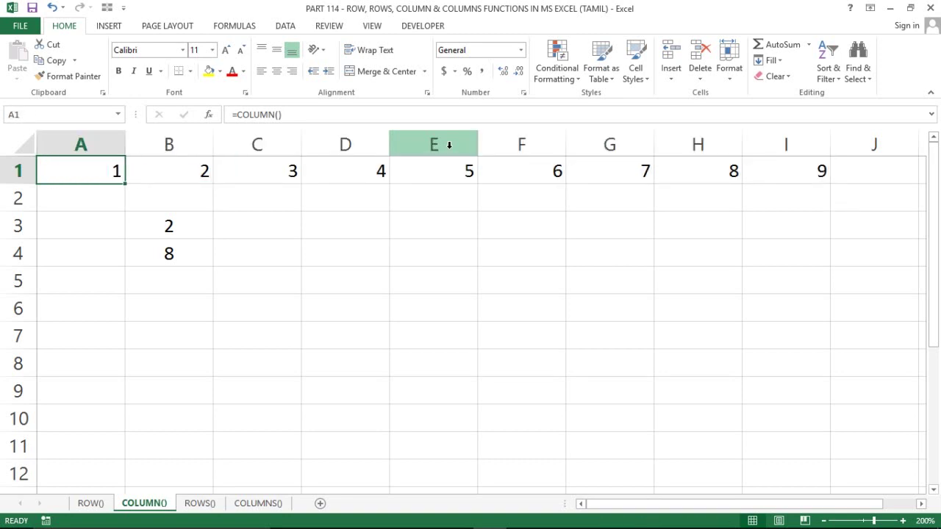
# Delete columns E and F, leaving A1:G1 showing 1 through 7
pyautogui.press('Right')
pyautogui.press('Right')
pyautogui.press('Right')
pyautogui.press('Right')
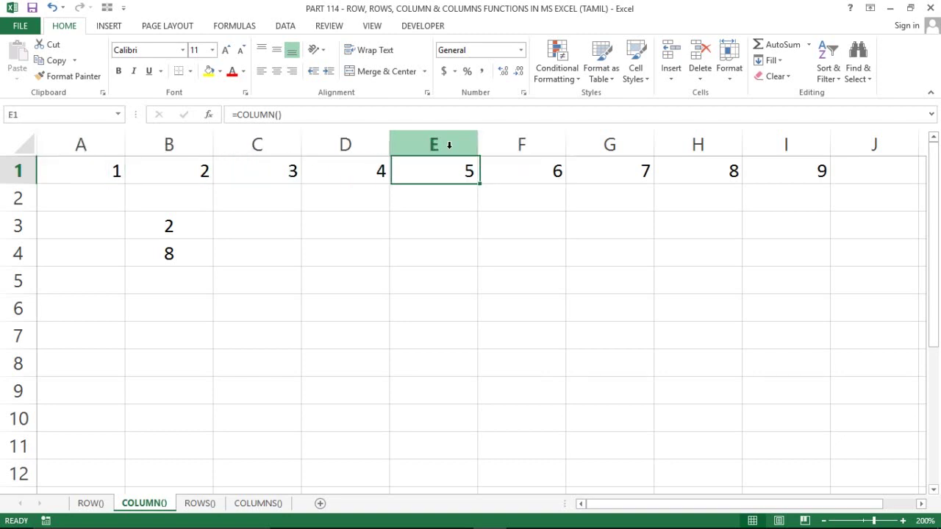
pyautogui.hotkey('ctrl', 'space')
pyautogui.hotkey('shift', 'Right')
pyautogui.hotkey('ctrl', '-')
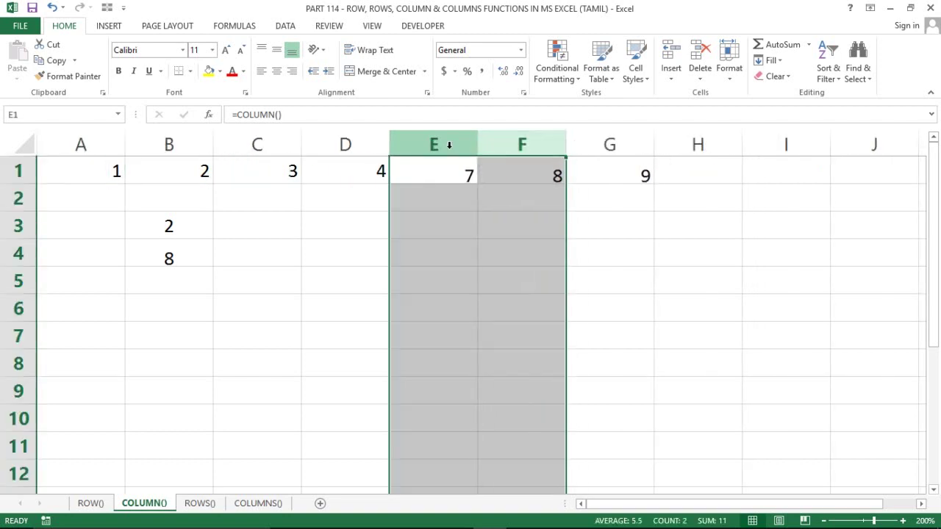
pyautogui.press('Left')
pyautogui.press('Right')
pyautogui.press('Left')
pyautogui.press('Left')
pyautogui.press('Left')
pyautogui.press('Left')
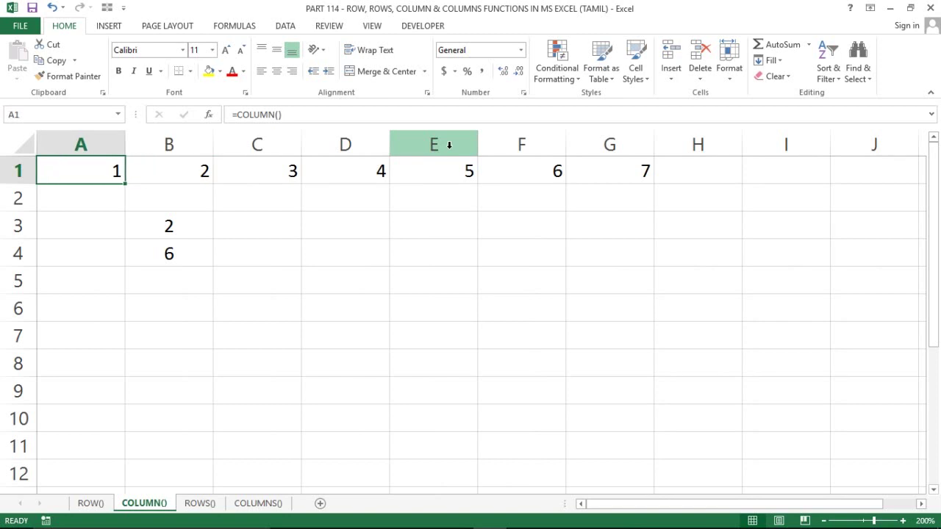
pyautogui.hotkey('ctrl', 'shift', 'Right')
pyautogui.press('Right')
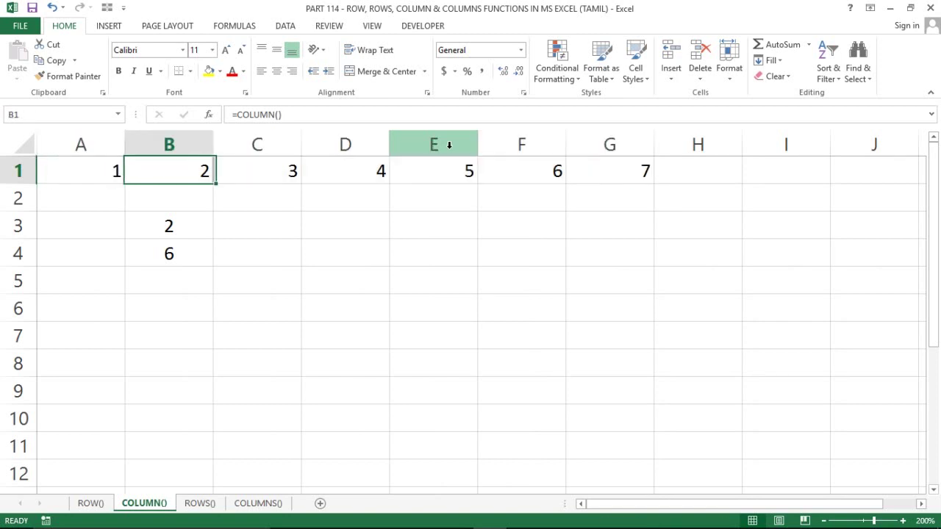
pyautogui.press('Left')
# Review B3's COLUMN formula after the deletions
pyautogui.press('Down')
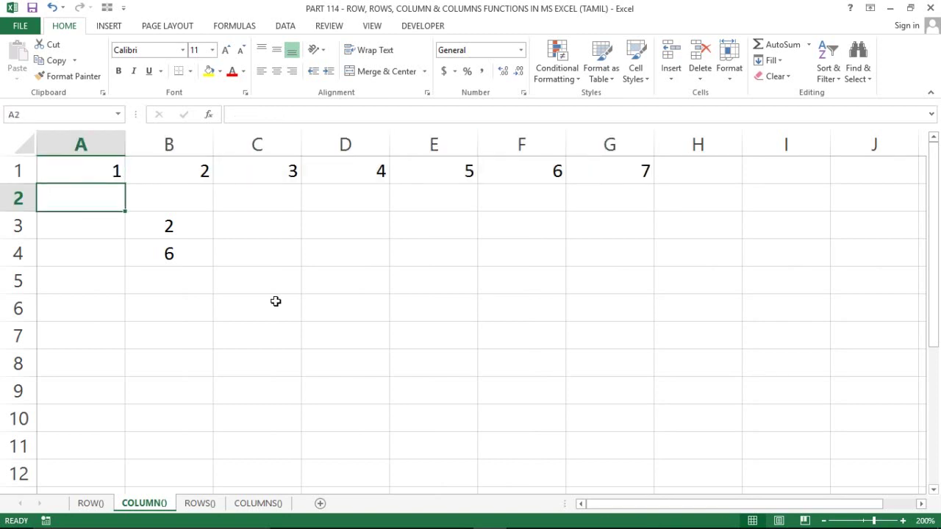
pyautogui.click(199, 319)
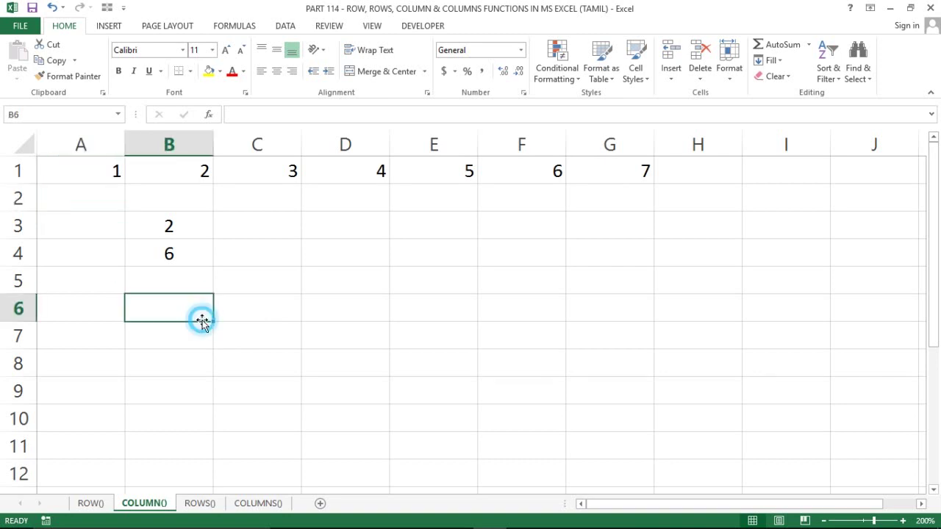
pyautogui.click(136, 225)
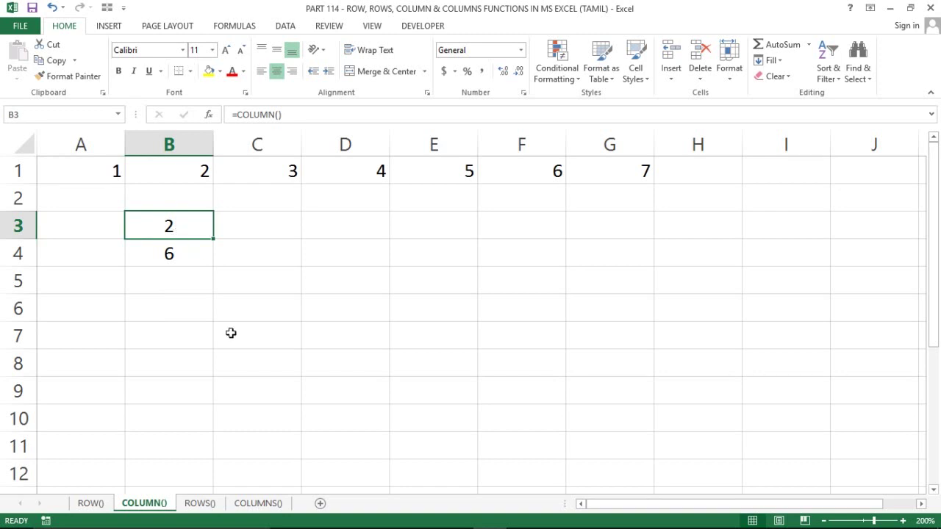
pyautogui.click(294, 353)
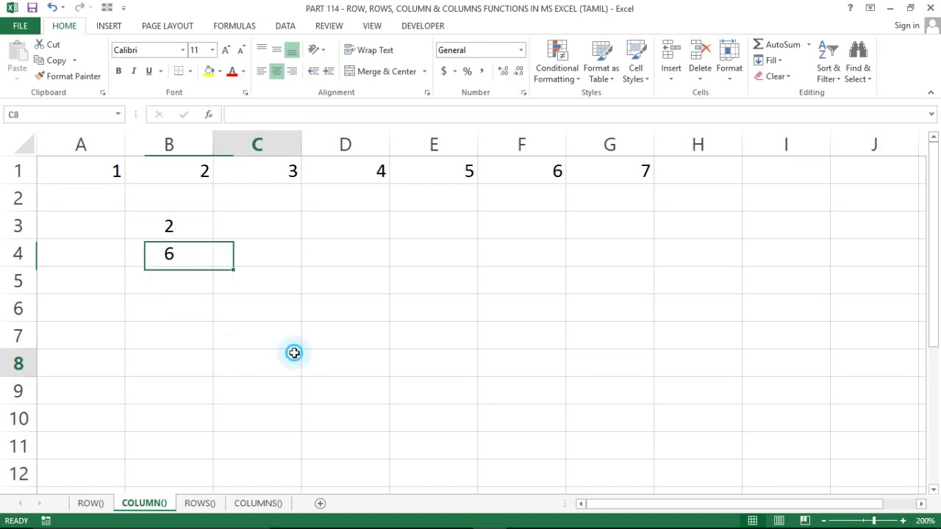
# Glance at the COLUMNS() sheet, then return to the ROWS() sheet and select C3
pyautogui.click(198, 504)
pyautogui.click(245, 505)
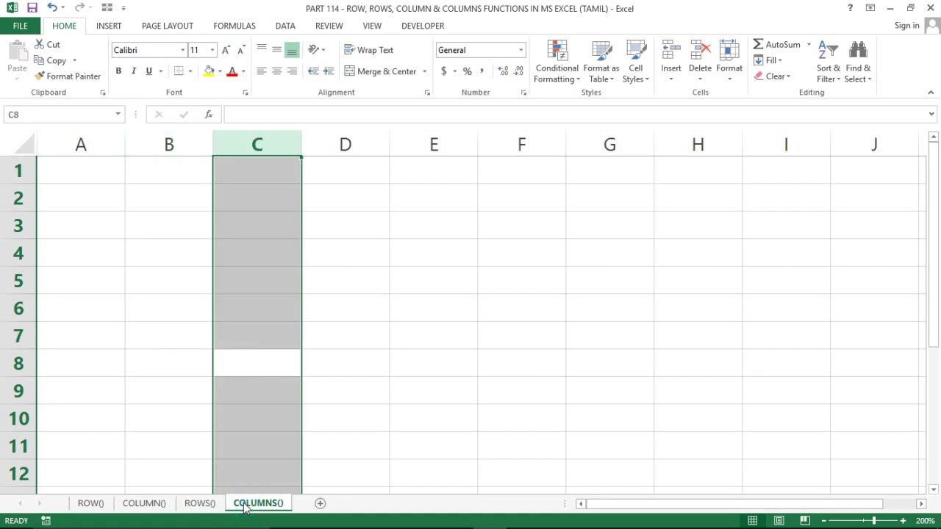
pyautogui.click(420, 260)
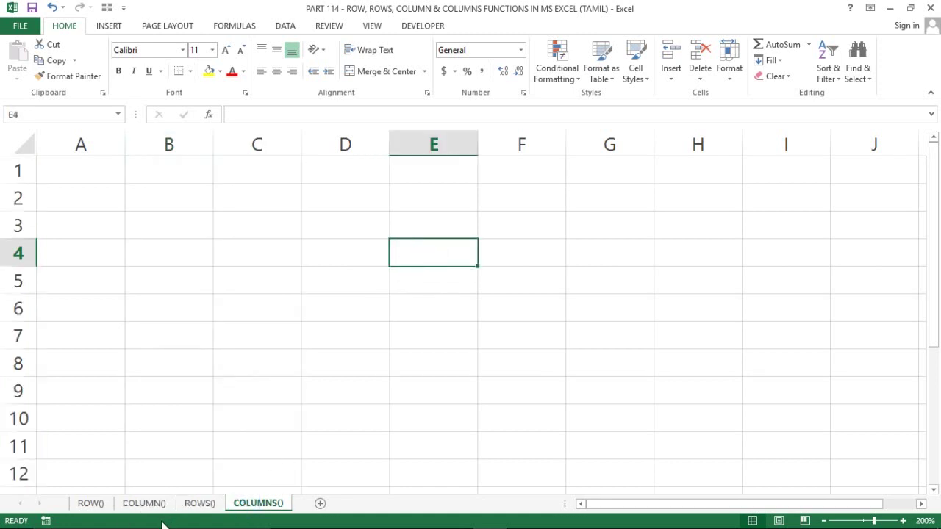
pyautogui.click(199, 504)
pyautogui.click(342, 257)
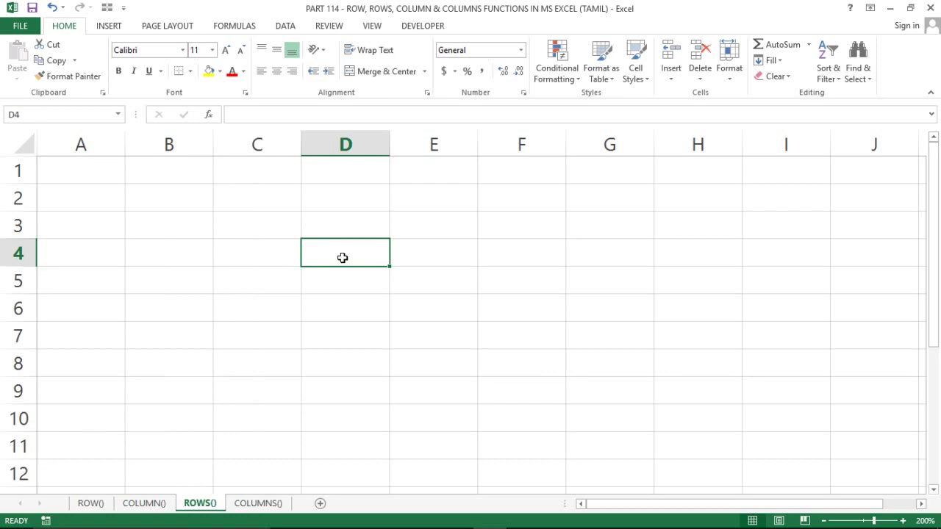
pyautogui.click(286, 190)
pyautogui.click(274, 231)
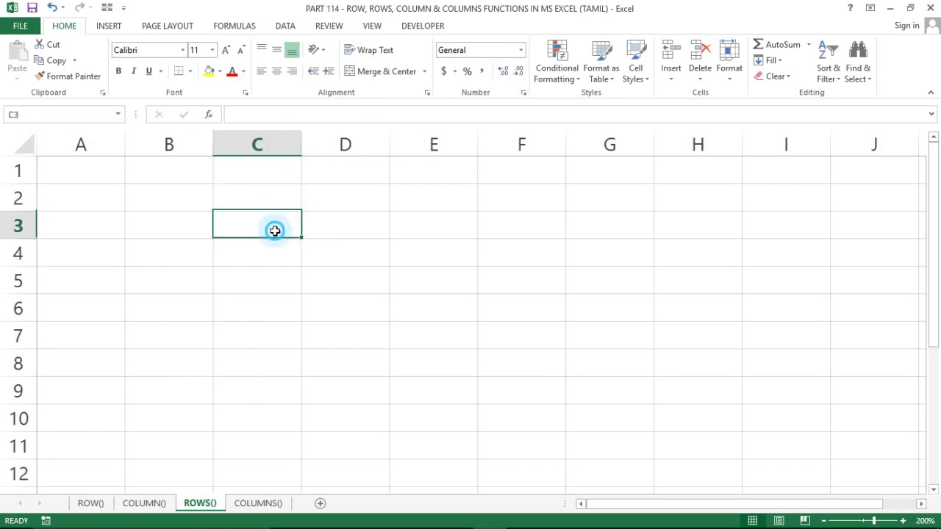
# Enter =ROWS(A1:A1) in C3 and centre its result, 1
pyautogui.write('=')
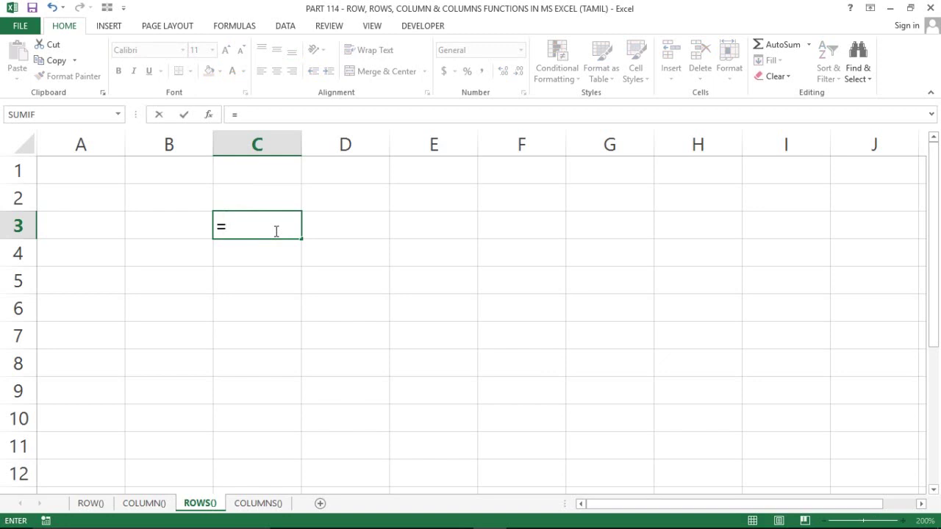
pyautogui.write('ROWS')
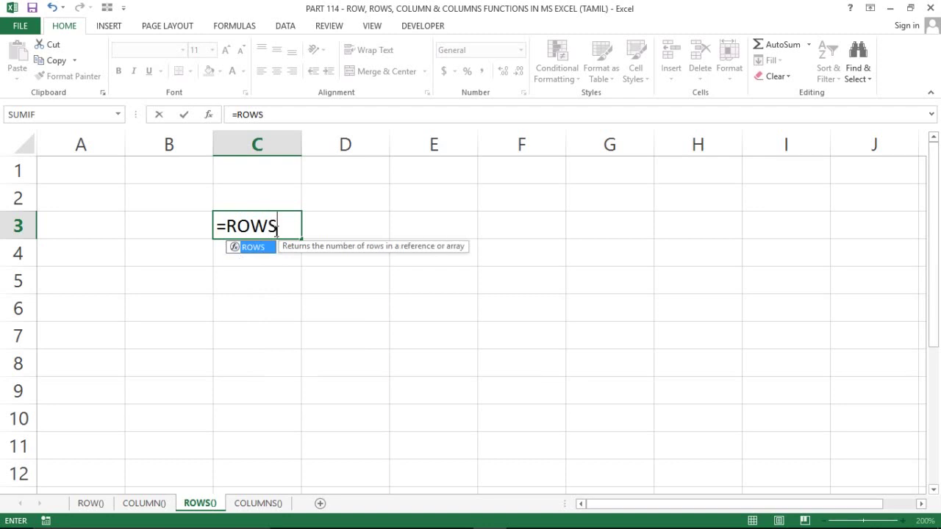
pyautogui.write('(')
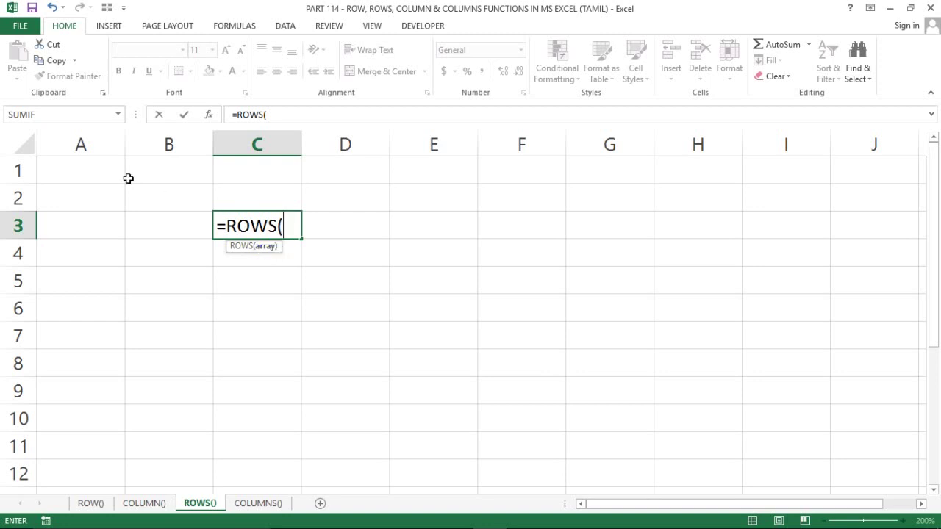
pyautogui.click(108, 170)
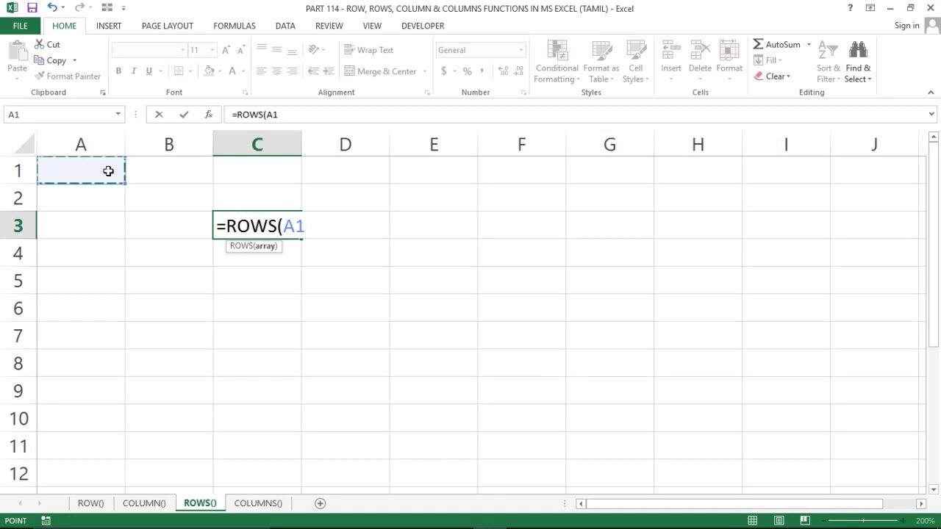
pyautogui.press('F8')
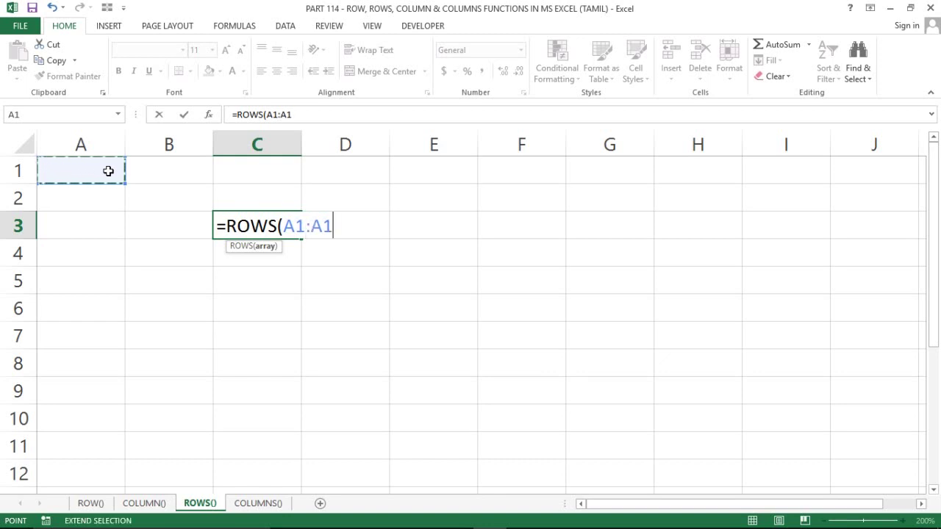
pyautogui.write(')')
pyautogui.press('Return')
pyautogui.click(267, 225)
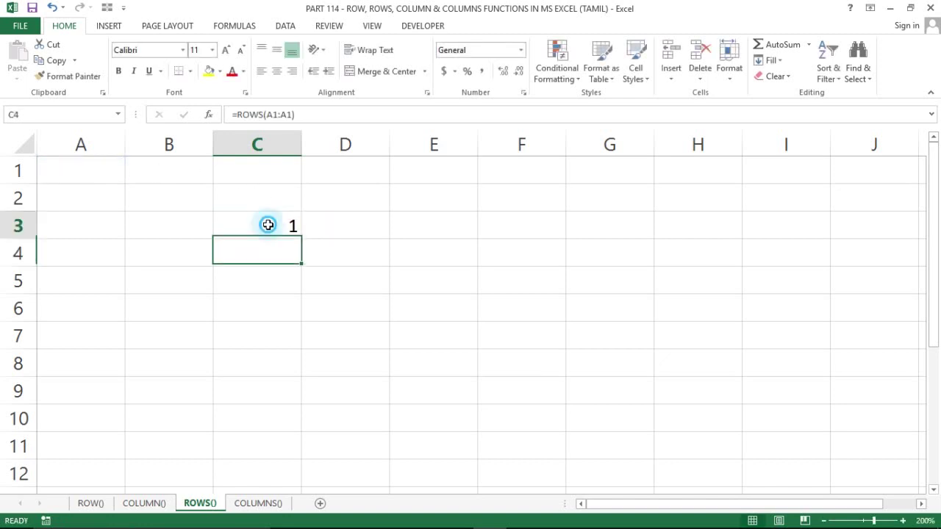
pyautogui.click(277, 70)
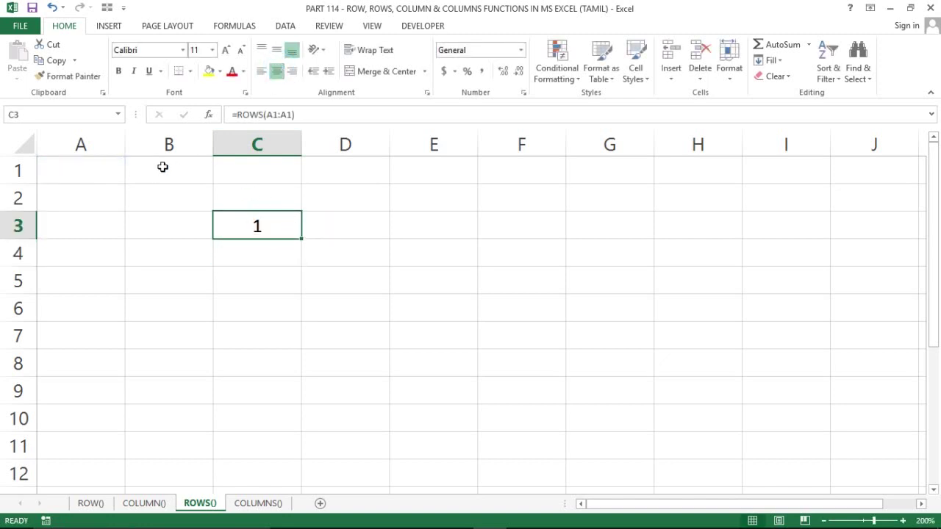
pyautogui.click(273, 221)
pyautogui.click(263, 247)
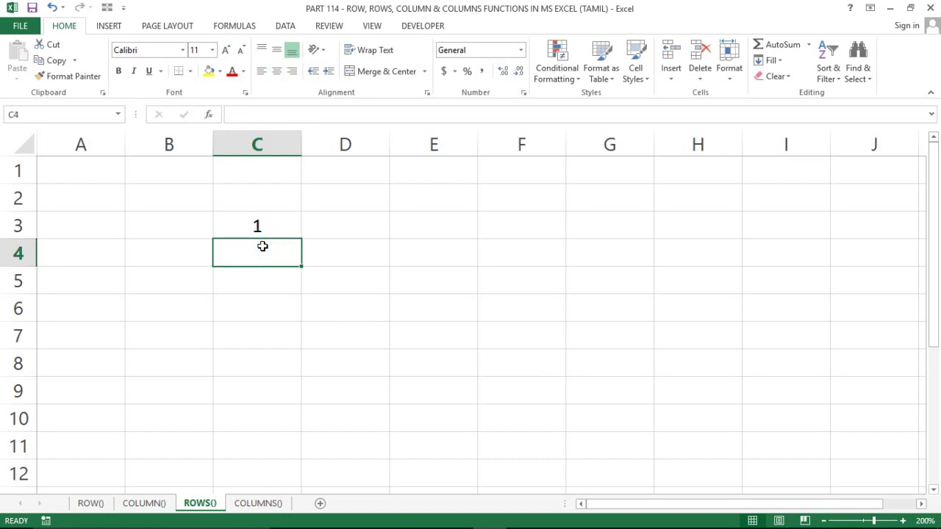
# Enter =ROWS(A1:A7) in C4 and centre its result, 7
pyautogui.write('=ROWS')
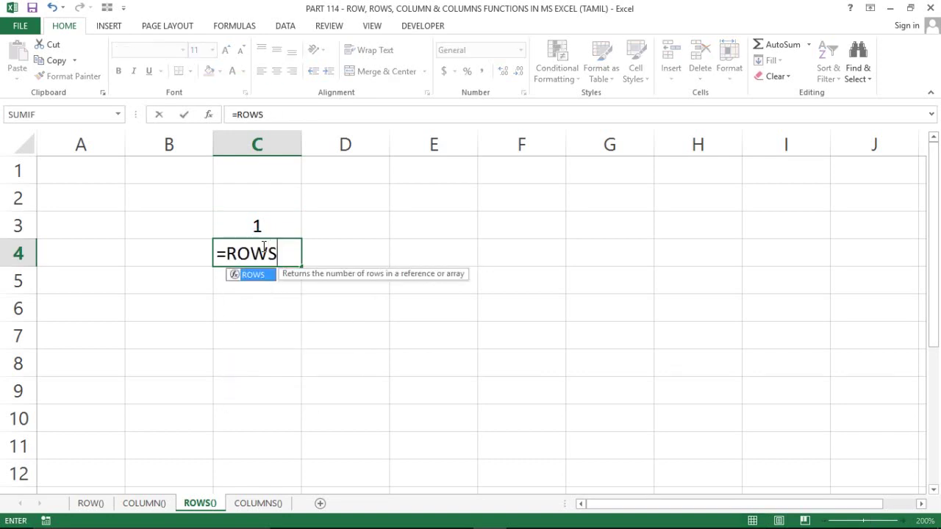
pyautogui.write('(')
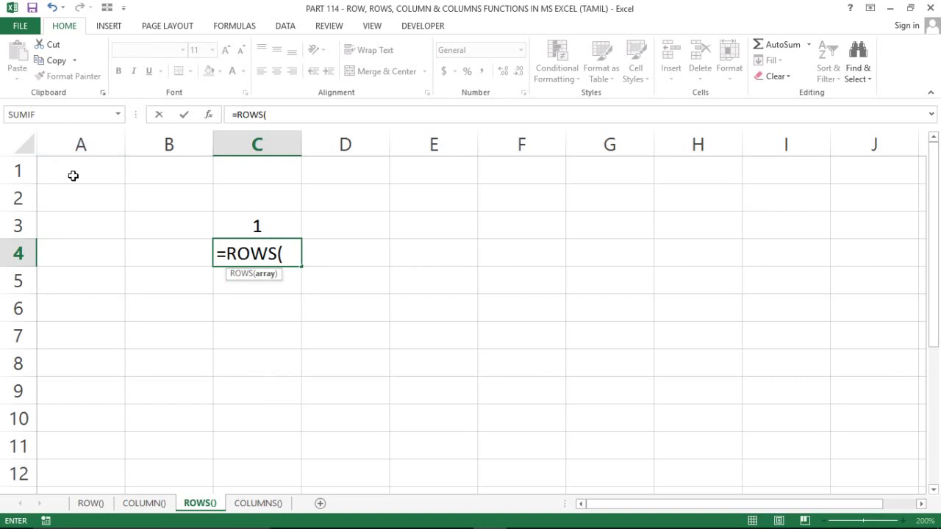
pyautogui.moveTo(73, 176); pyautogui.dragTo(73, 176)
pyautogui.hotkey('shift', 'Down')
pyautogui.hotkey('shift', 'Down')
pyautogui.hotkey('shift', 'Down')
pyautogui.hotkey('shift', 'Down')
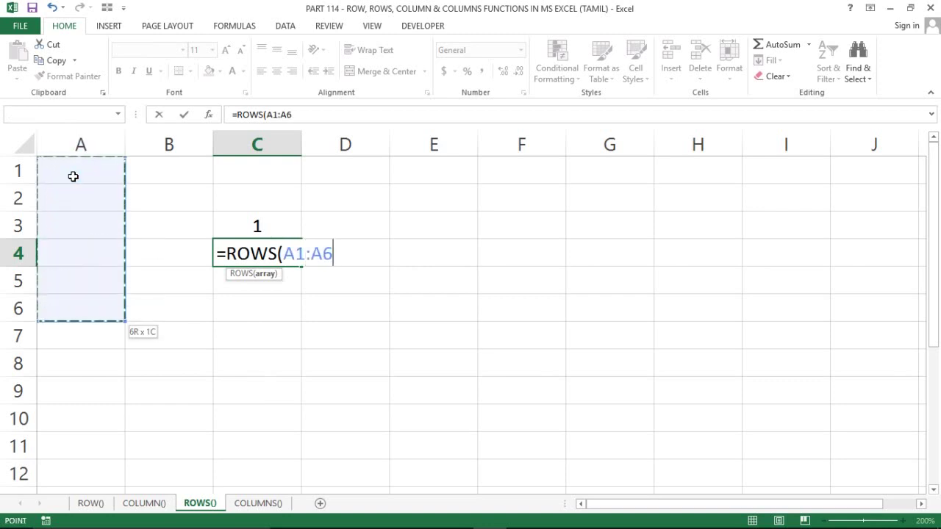
pyautogui.hotkey('shift', 'Down')
pyautogui.write(')')
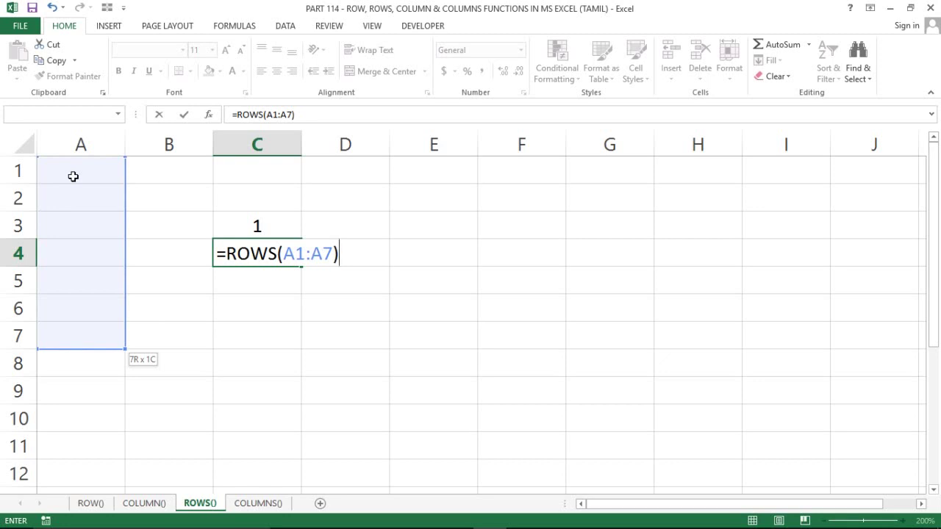
pyautogui.press('Return')
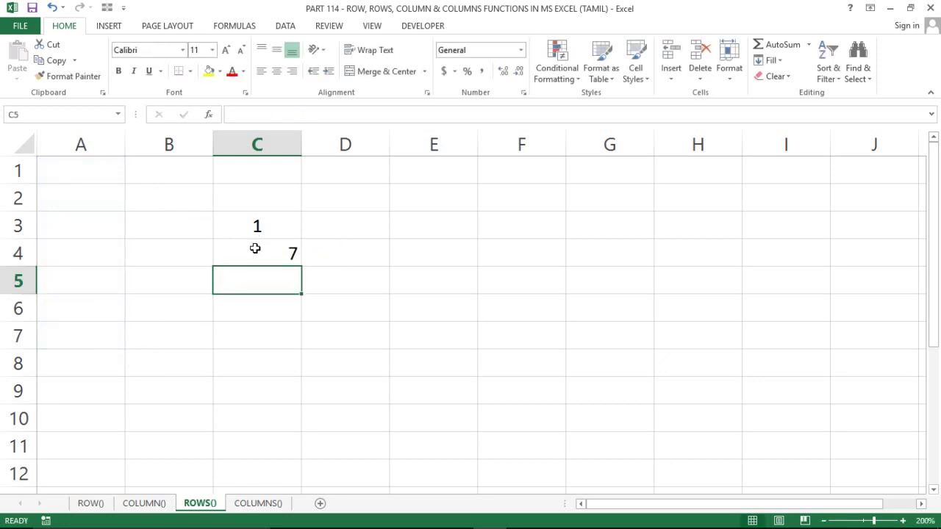
pyautogui.click(255, 249)
pyautogui.click(274, 74)
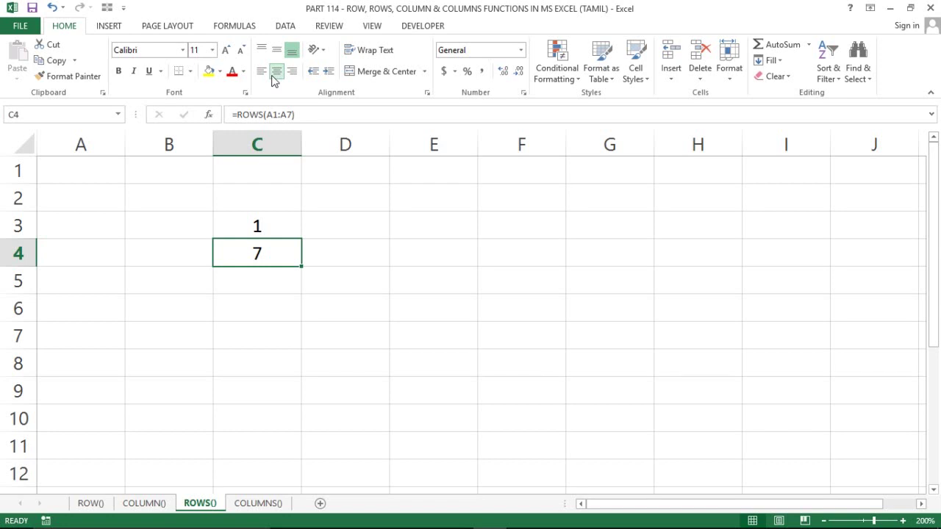
# Review the formulas in C3 and C4 without changing them
pyautogui.click(258, 228)
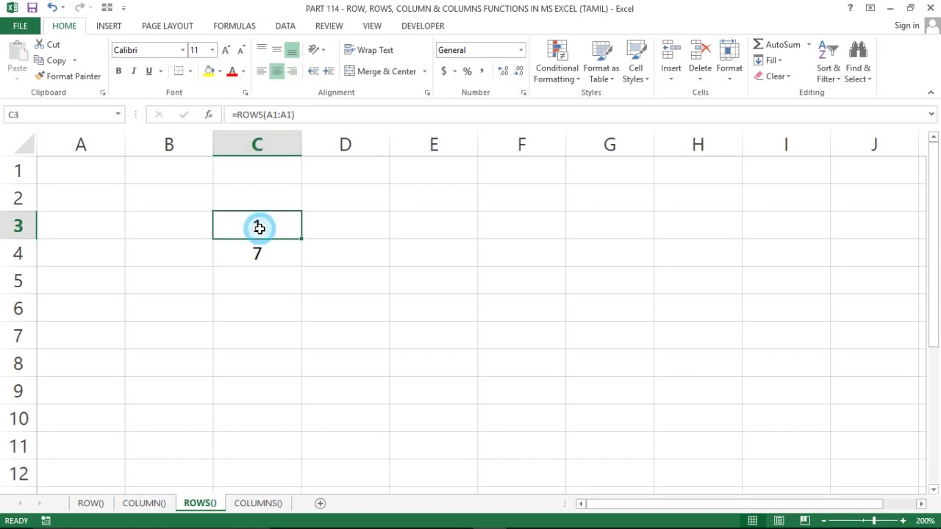
pyautogui.doubleClick(259, 252)
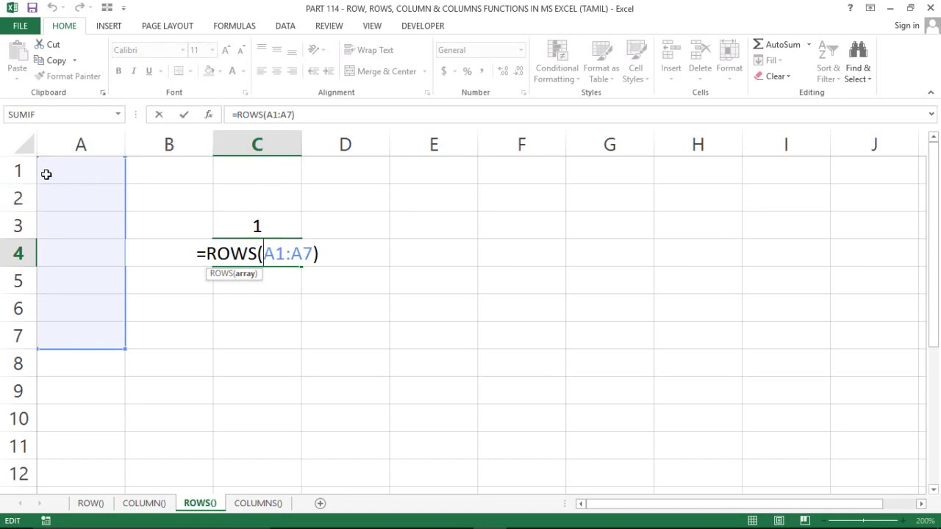
pyautogui.hotkey('ctrl', 'Return')
pyautogui.press('Right')
# Enter =ROWS({1,2,3,4;5,6,7,8}) in C5 so it returns 2
pyautogui.press('Left')
pyautogui.press('Down')
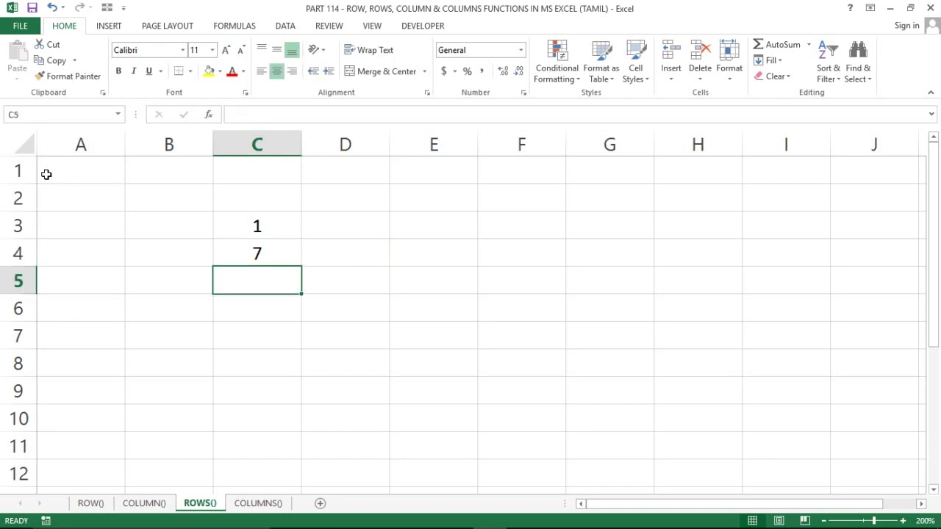
pyautogui.write('=R')
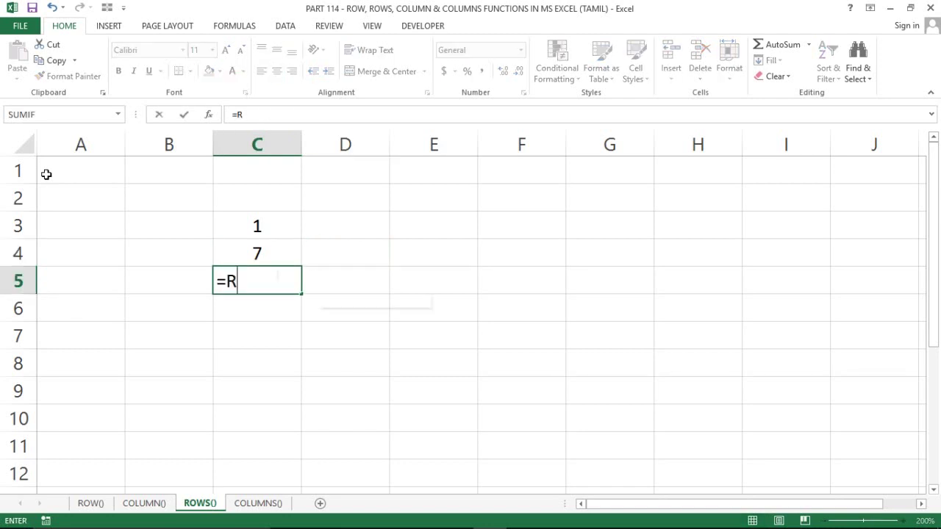
pyautogui.write('OW')
pyautogui.press('Down')
pyautogui.press('Tab')
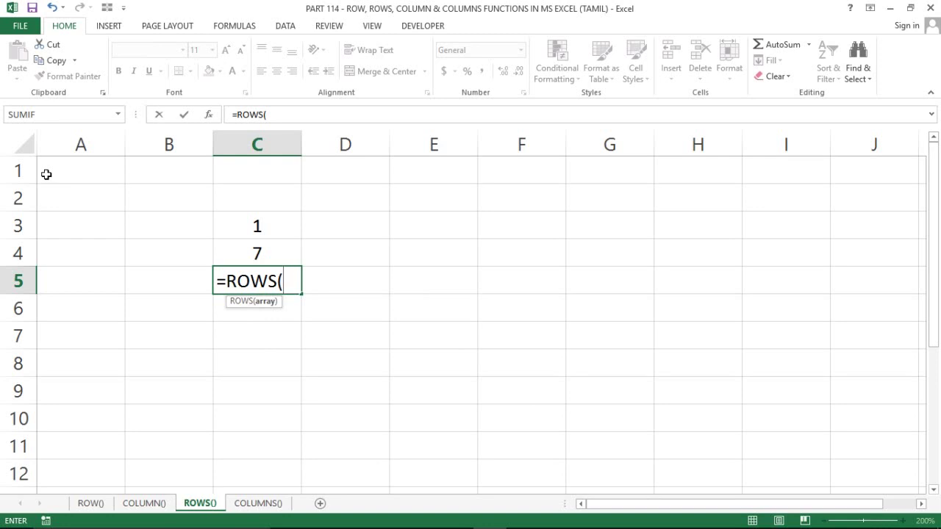
pyautogui.write('{')
pyautogui.write('1')
pyautogui.write(',2,3')
pyautogui.write(',4')
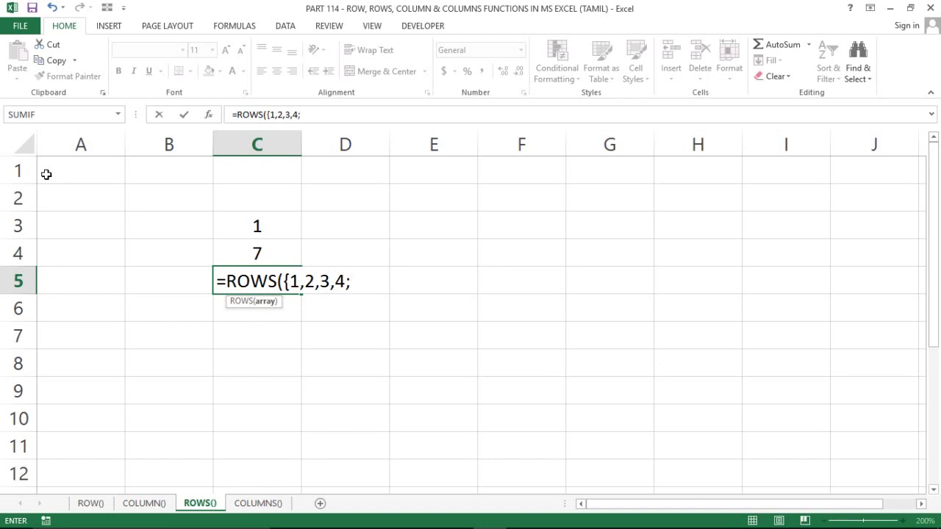
pyautogui.write(',')
pyautogui.write('5M6')
pyautogui.press('BackSpace')
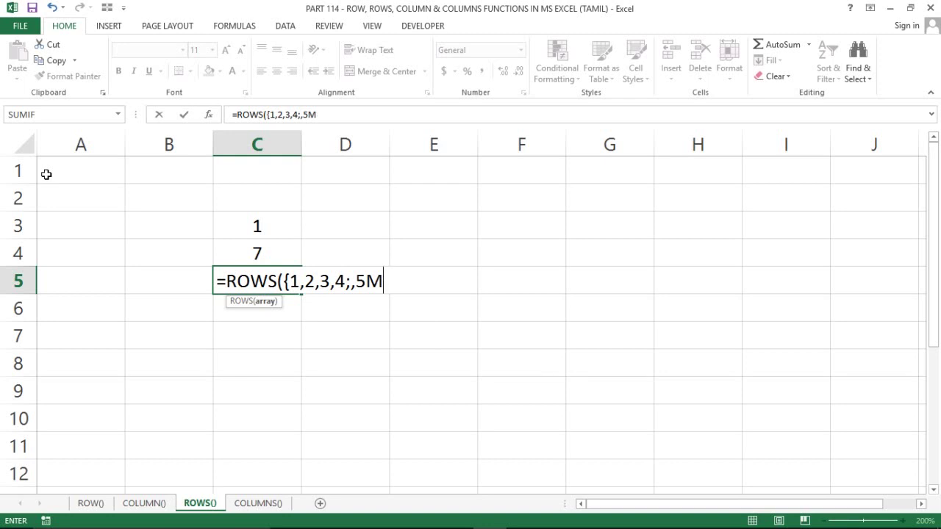
pyautogui.press('BackSpace')
pyautogui.press('BackSpace')
pyautogui.press('BackSpace')
pyautogui.write('5,6,')
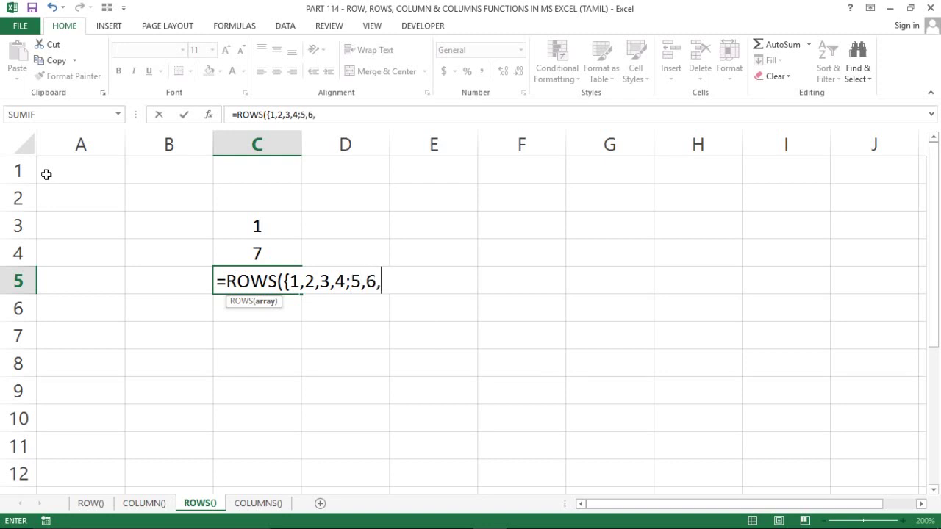
pyautogui.write('7')
pyautogui.write('8')
pyautogui.write('}')
pyautogui.write(')')
pyautogui.press('Return')
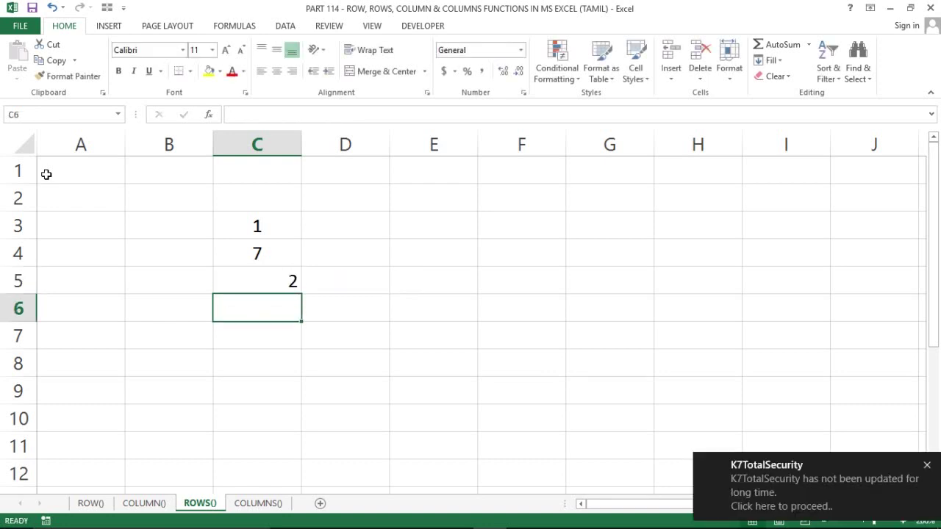
# Centre the 2 in C5 and highlight the two array rows in its formula
pyautogui.click(283, 283)
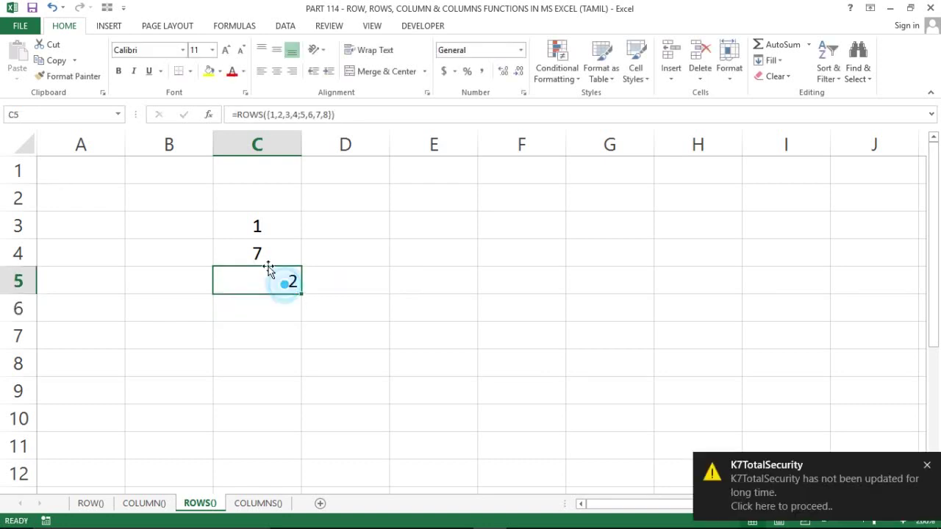
pyautogui.click(275, 71)
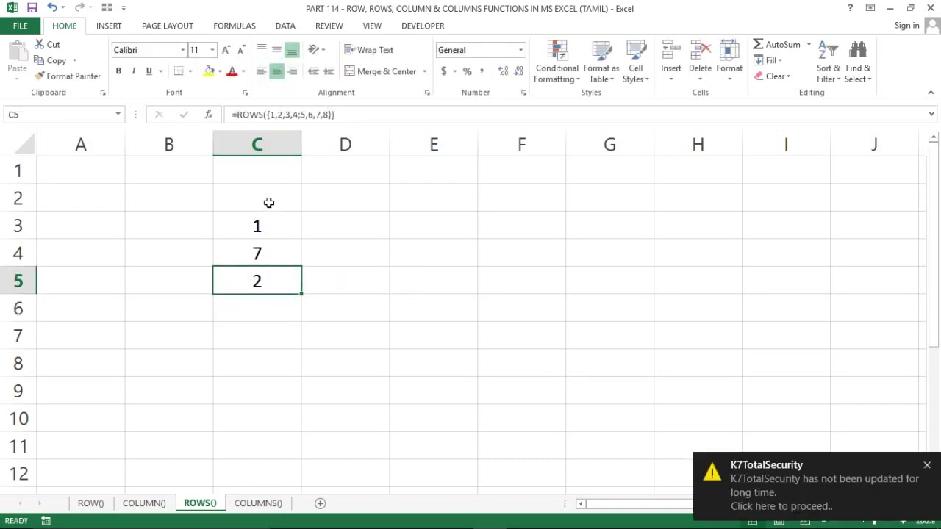
pyautogui.doubleClick(265, 277)
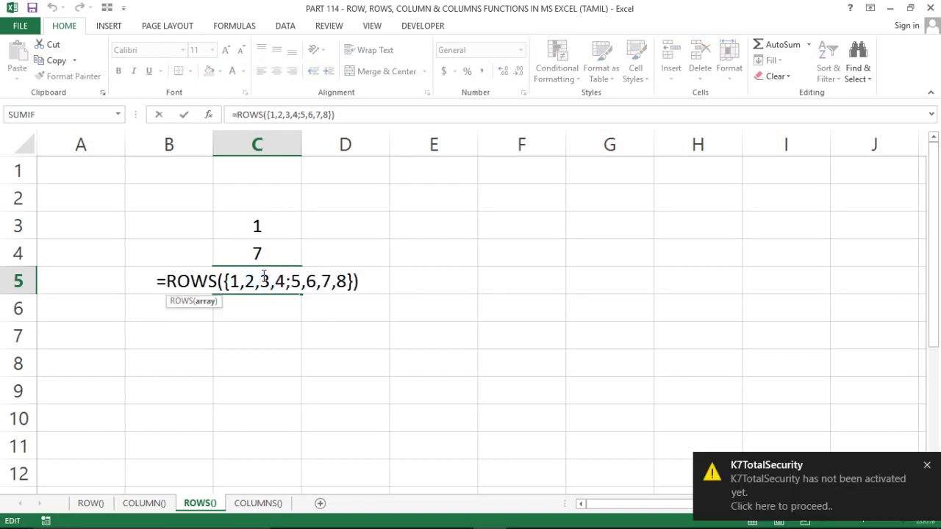
pyautogui.moveTo(230, 279); pyautogui.dragTo(287, 282)
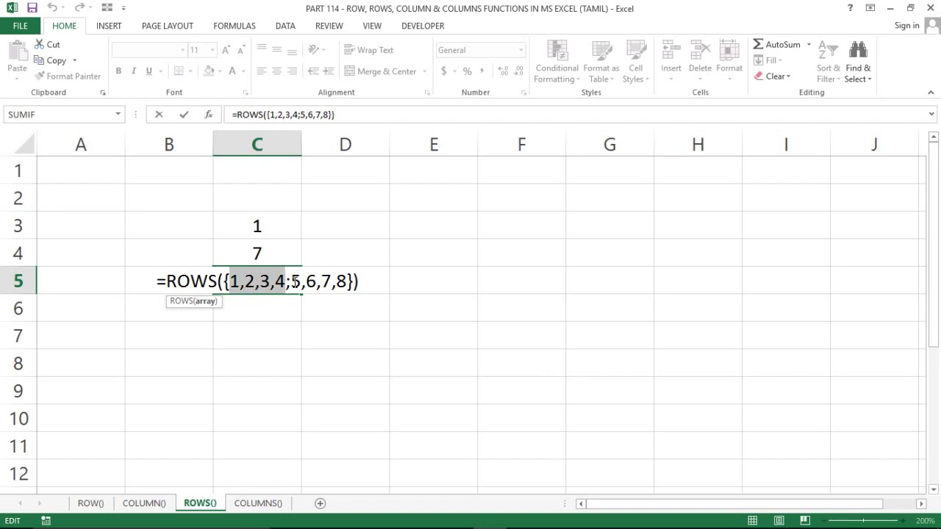
pyautogui.moveTo(291, 281); pyautogui.dragTo(348, 281)
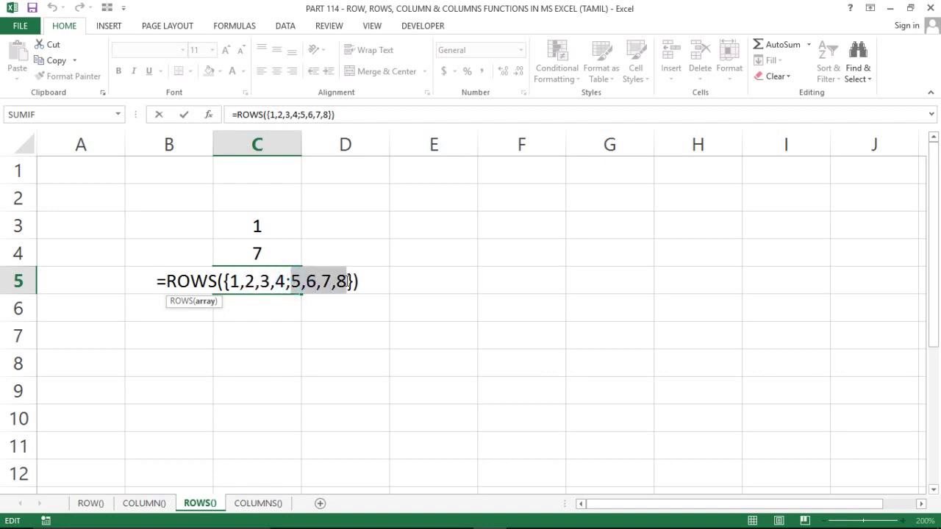
pyautogui.press('Return')
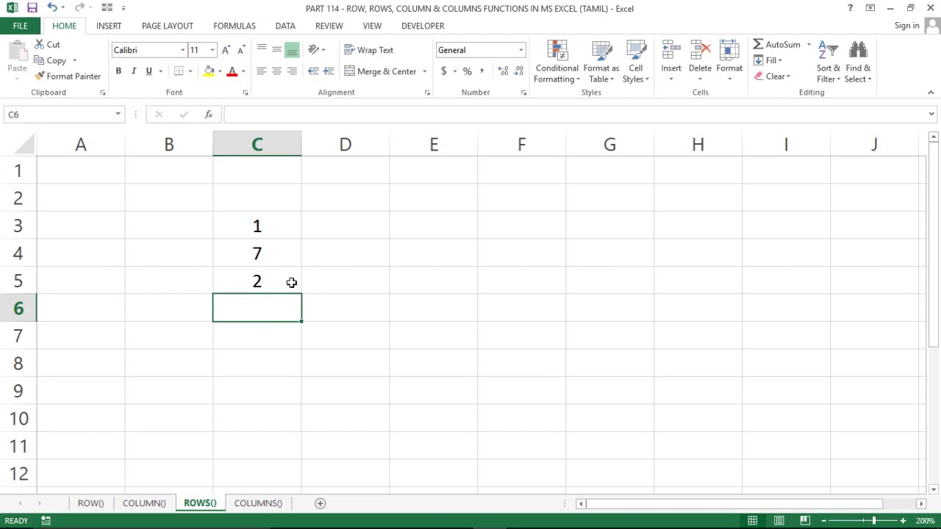
pyautogui.click(291, 282)
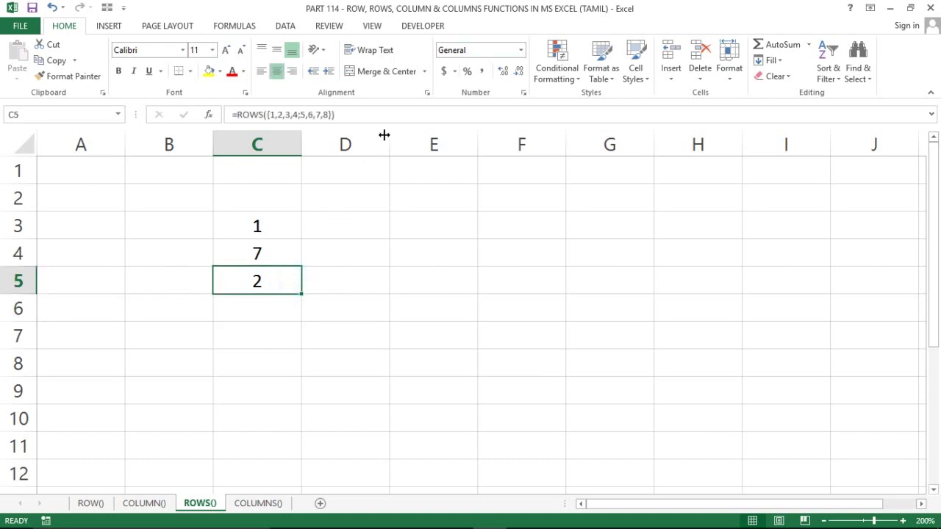
# Widen column D and fill =FORMULATEXT(C3) from D3 down to D5
pyautogui.moveTo(389, 135); pyautogui.dragTo(450, 137)
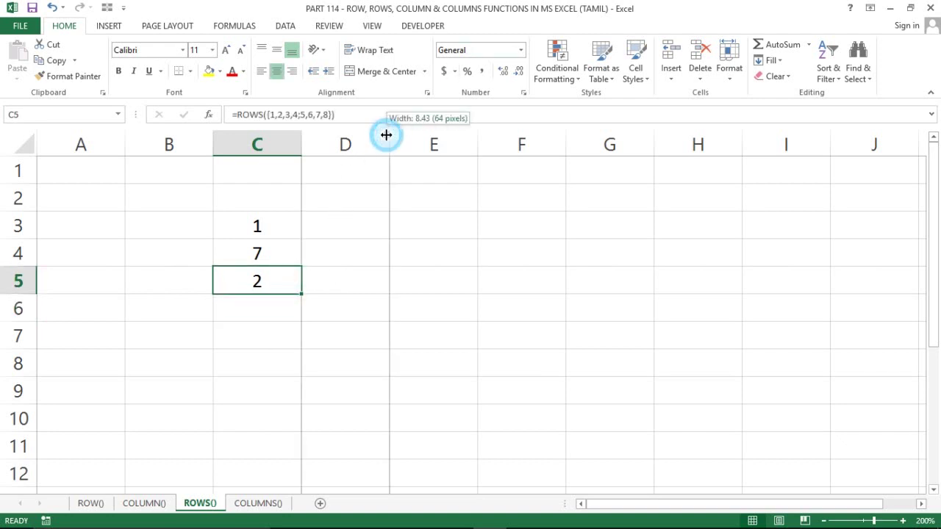
pyautogui.click(362, 226)
pyautogui.write('=O')
pyautogui.press('BackSpace')
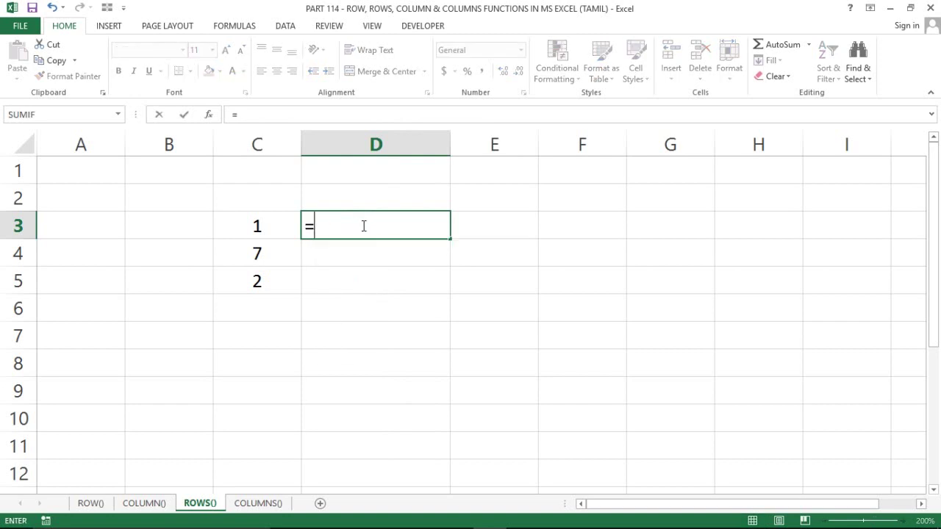
pyautogui.write('FORMULATEXT(C3')
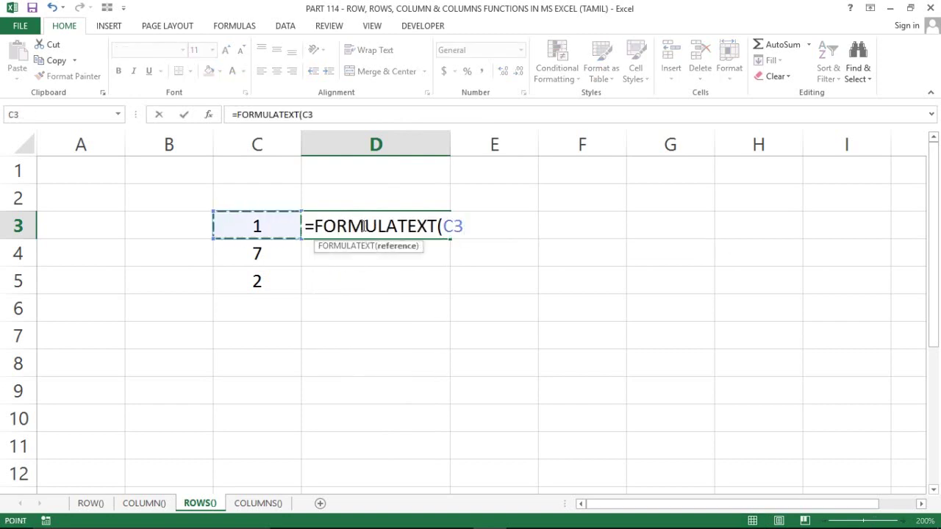
pyautogui.press('Return')
pyautogui.press('Left')
pyautogui.press('Down')
pyautogui.press('Right')
pyautogui.hotkey('shift', 'Up')
pyautogui.hotkey('shift', 'Up')
pyautogui.hotkey('ctrl', 'd')
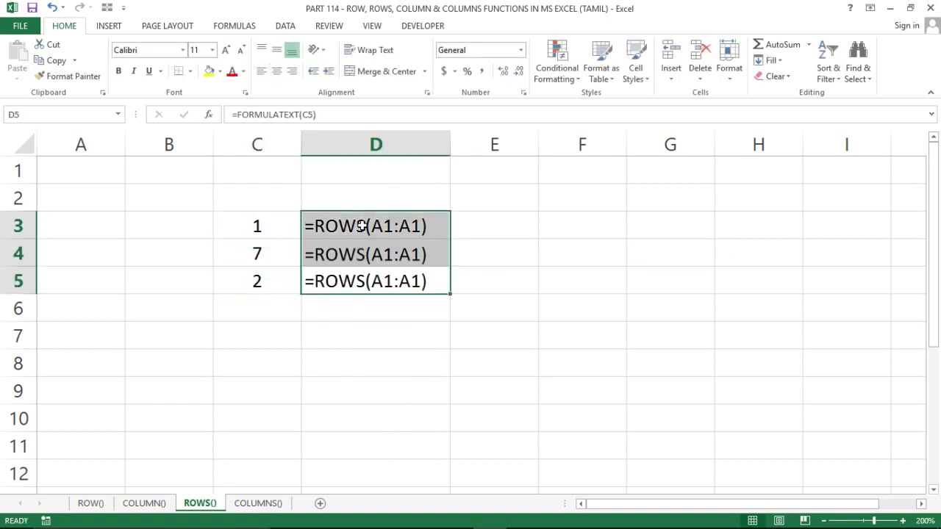
pyautogui.press('Right')
pyautogui.press('Left')
# AutoFit column D and make the formula text in D3:D5 bold red
pyautogui.hotkey('ctrl', 'space')
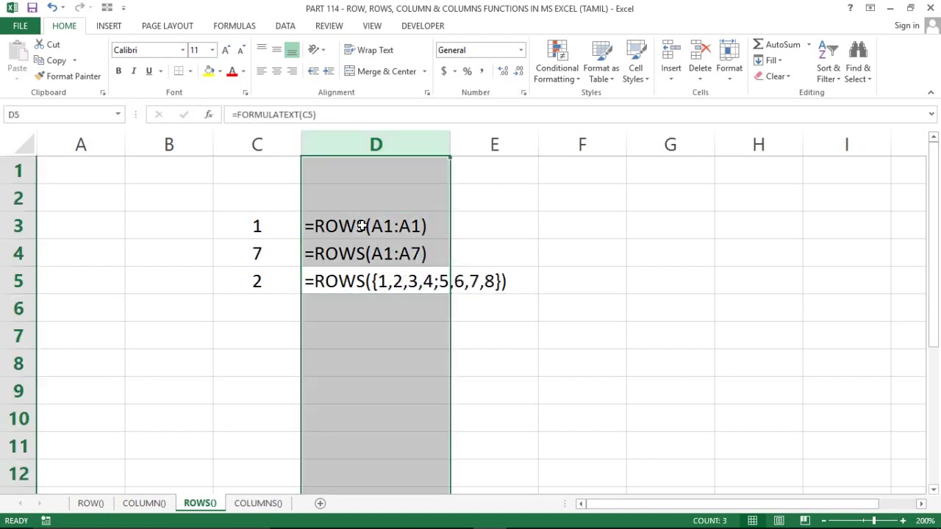
pyautogui.hotkey('alt', 'o')
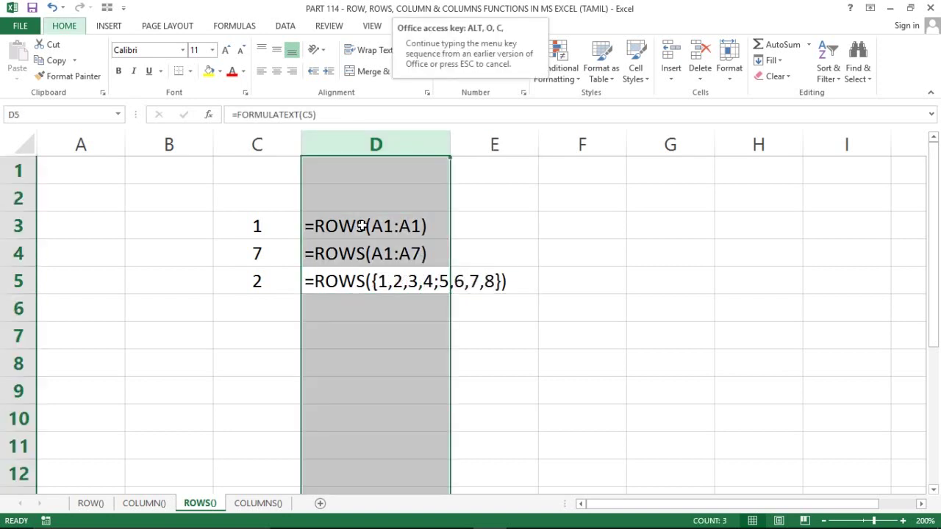
pyautogui.press('a')
pyautogui.hotkey('alt', 'o')
pyautogui.press('a')
pyautogui.press('Right')
pyautogui.press('Left')
pyautogui.hotkey('shift', 'Up')
pyautogui.hotkey('shift', 'Up')
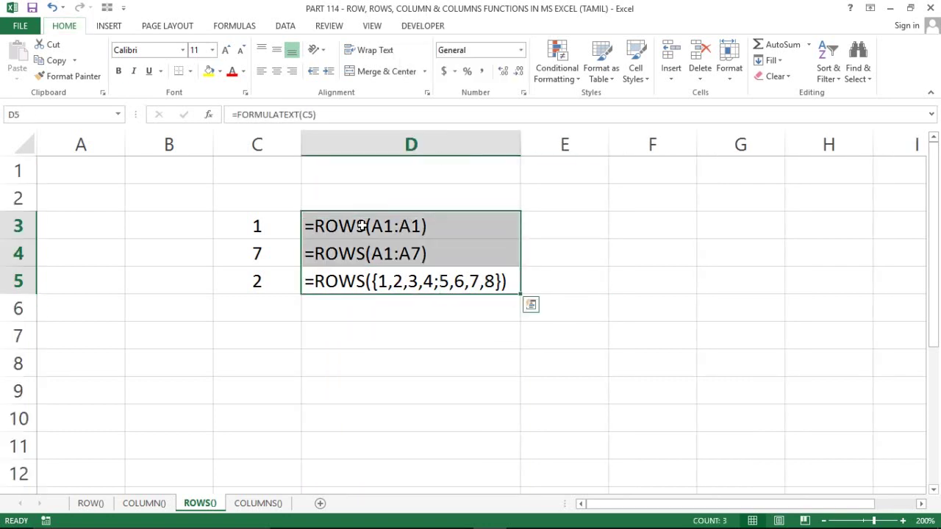
pyautogui.hotkey('ctrl', 'b')
pyautogui.click(231, 71)
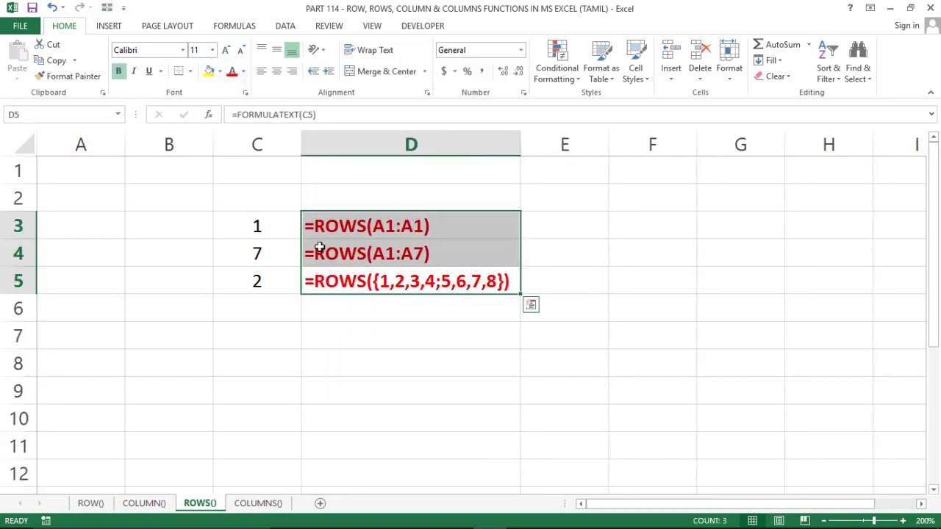
pyautogui.click(125, 506)
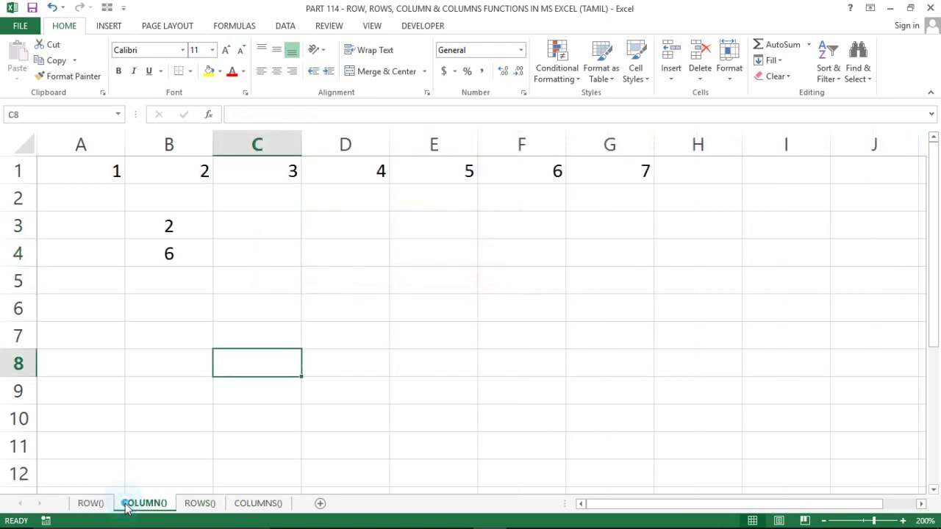
pyautogui.click(199, 503)
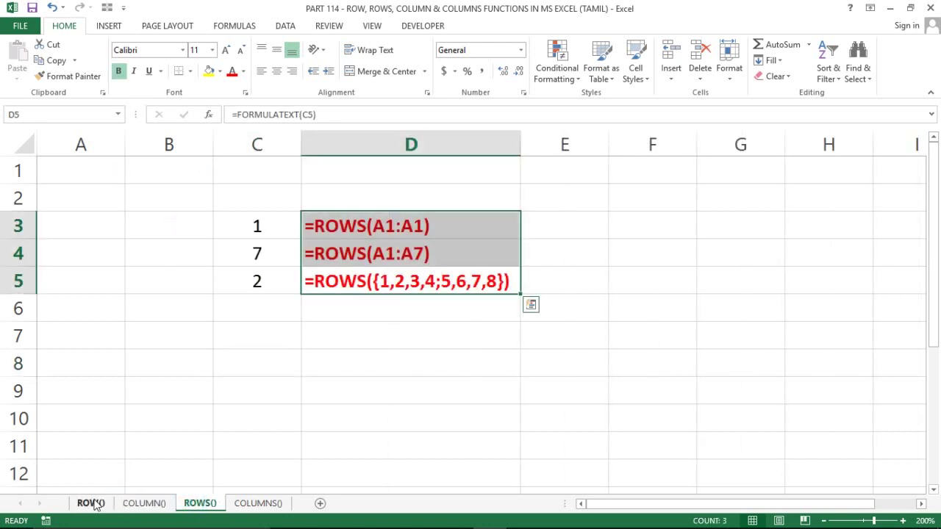
# On the COLUMN() sheet, fill =FORMULATEXT(B3) from C3 down to C4
pyautogui.click(91, 505)
pyautogui.click(154, 504)
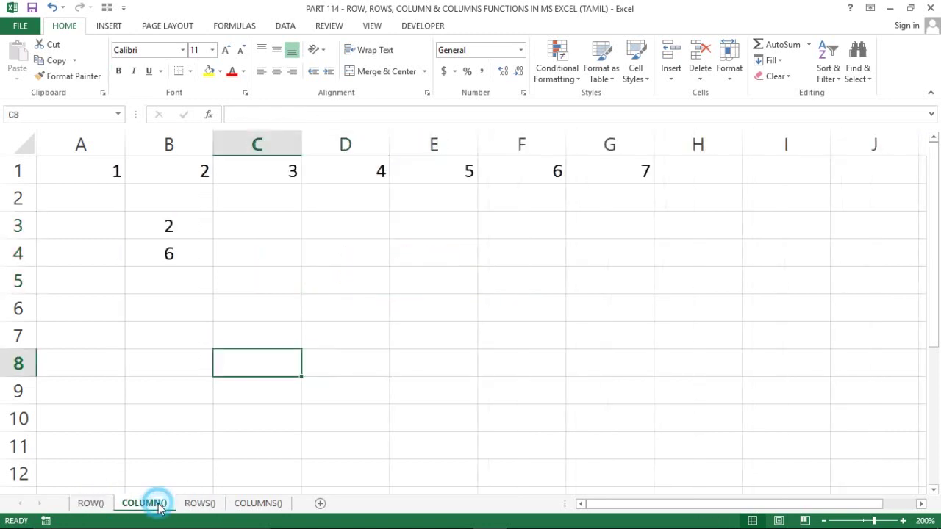
pyautogui.click(254, 228)
pyautogui.write('=FO')
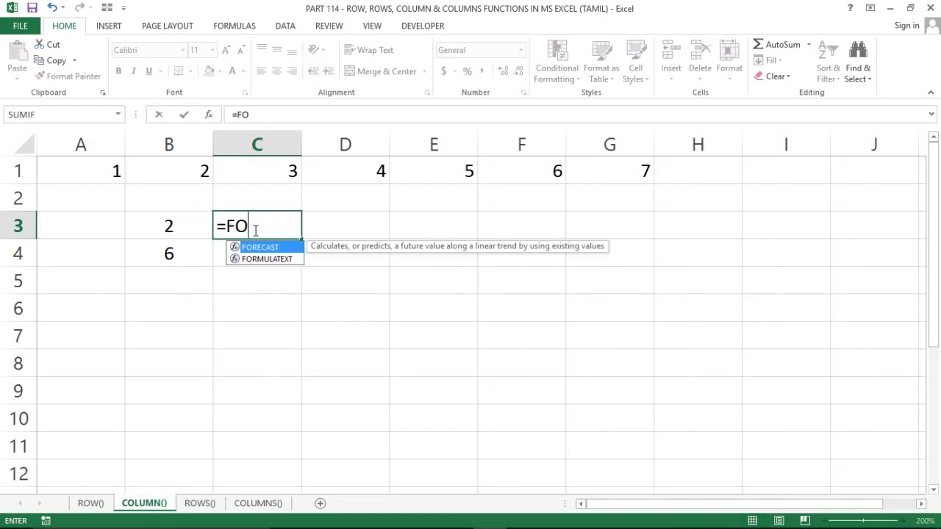
pyautogui.press('Down')
pyautogui.press('Tab')
pyautogui.press('Left')
pyautogui.press('Return')
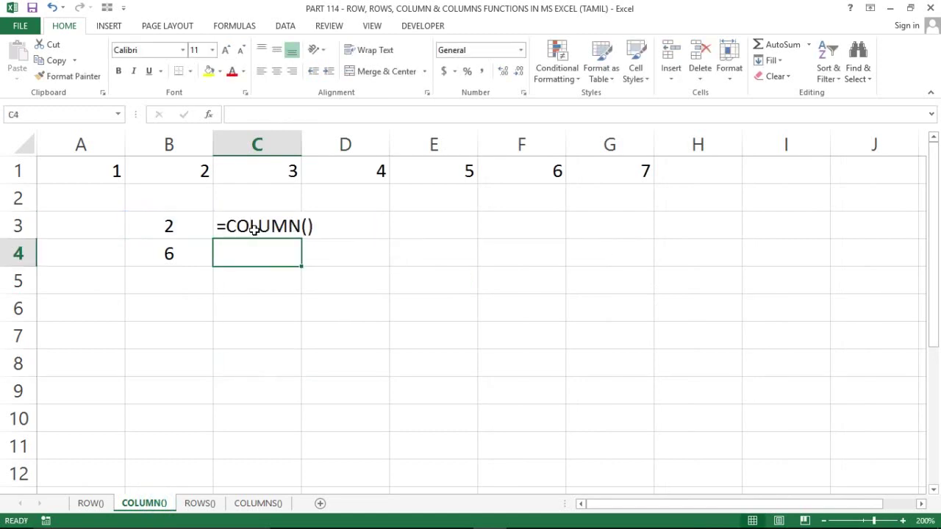
pyautogui.hotkey('ctrl', 'd')
# AutoFit column C and format C3:C4 in red bold text
pyautogui.click(255, 229)
pyautogui.hotkey('ctrl', 'space')
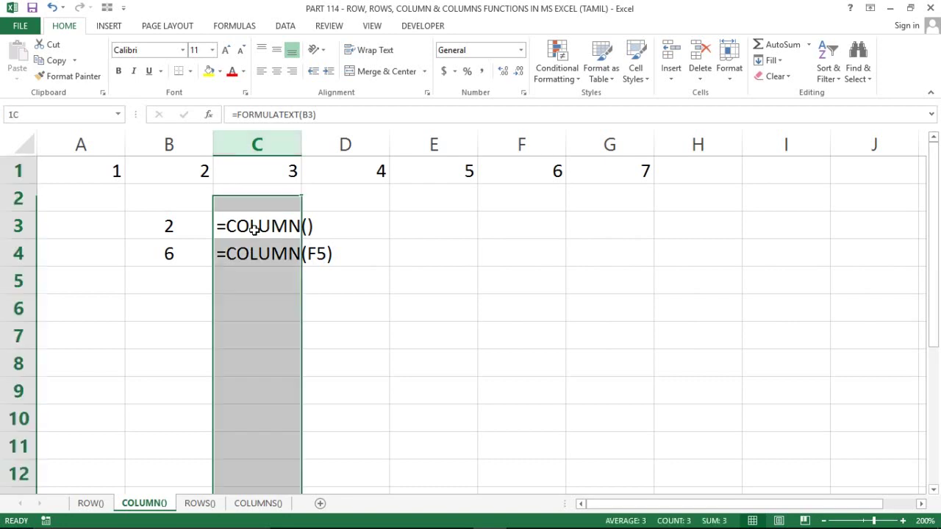
pyautogui.hotkey('alt', 'o')
pyautogui.press('c')
pyautogui.press('a')
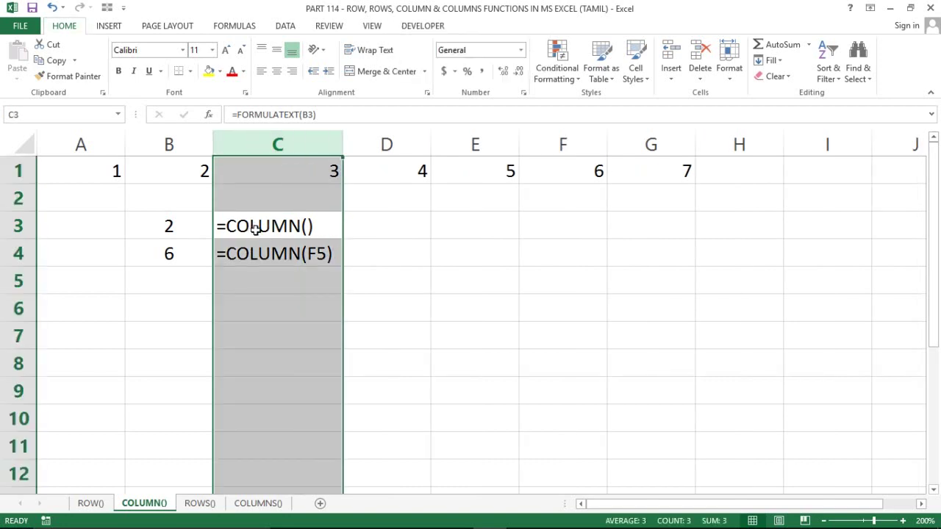
pyautogui.click(299, 233)
pyautogui.hotkey('shift', 'Down')
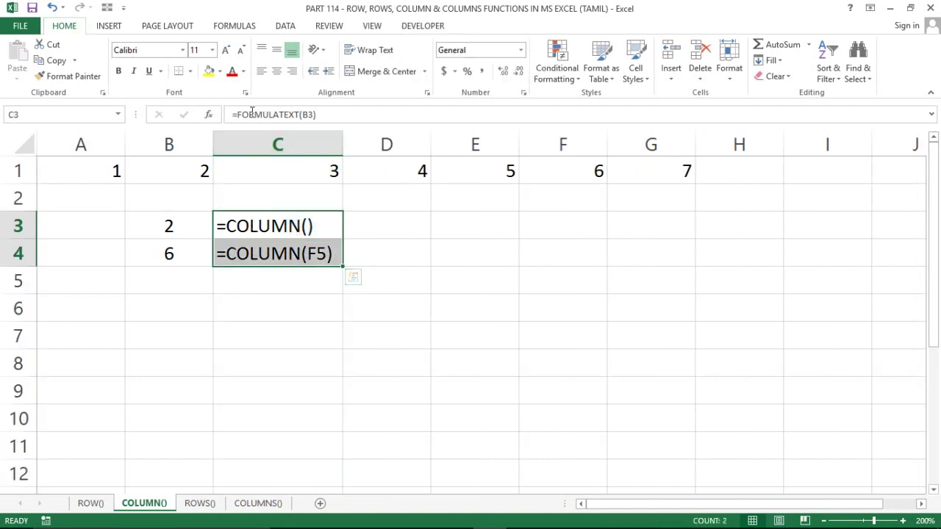
pyautogui.click(232, 71)
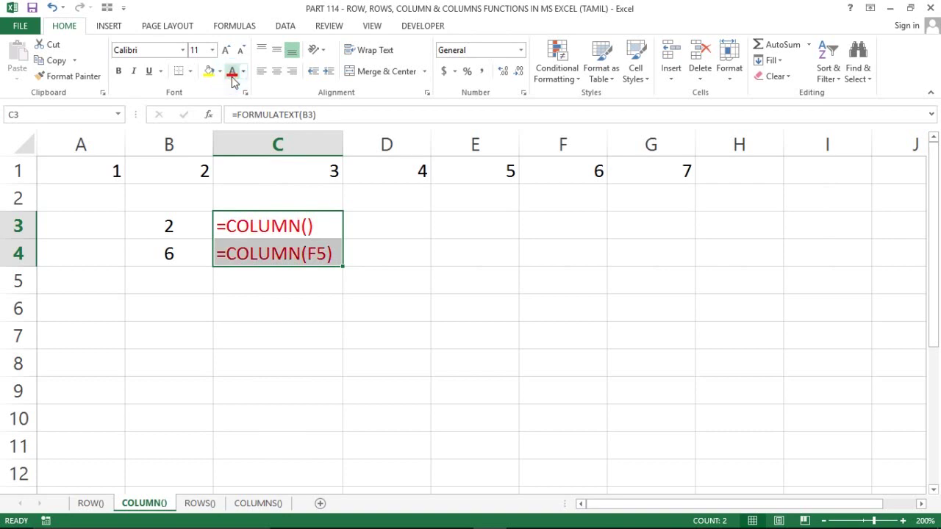
pyautogui.hotkey('ctrl', 'b')
pyautogui.moveTo(316, 346); pyautogui.dragTo(195, 503)
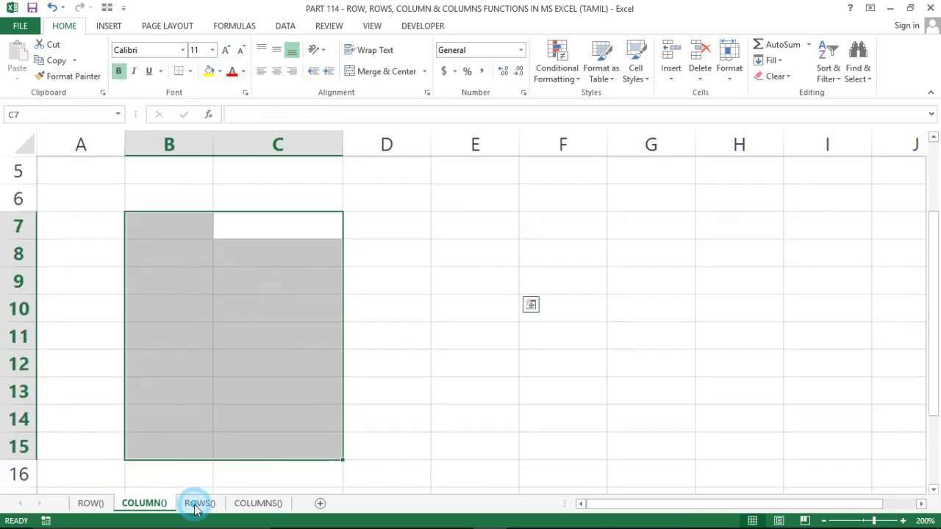
pyautogui.click(200, 502)
pyautogui.click(164, 504)
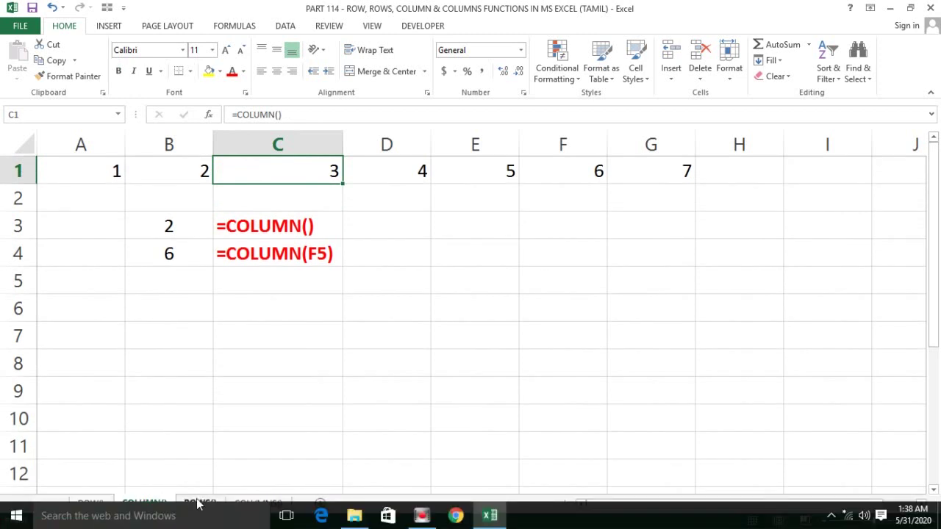
pyautogui.click(197, 503)
# Start a ROWS formula in E7 using the range A1:A1
pyautogui.click(456, 312)
pyautogui.press('Up')
pyautogui.press('Up')
pyautogui.press('Up')
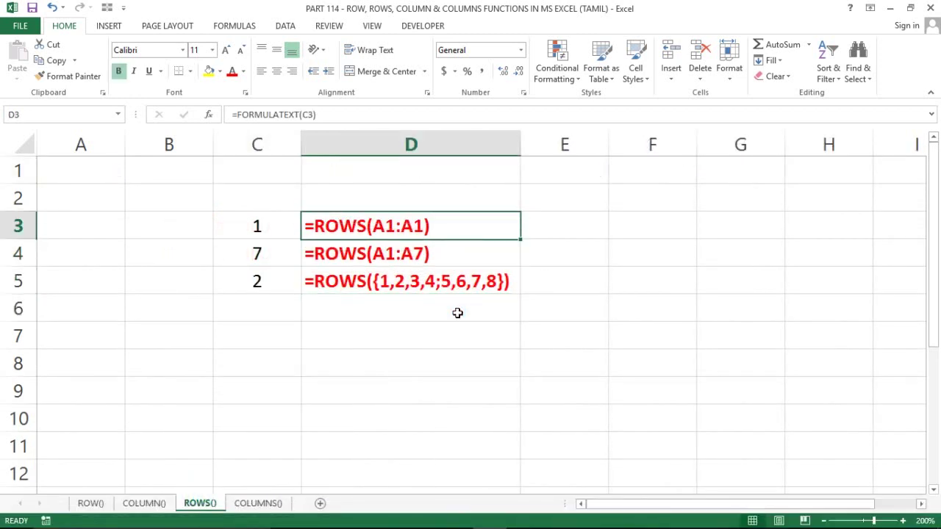
pyautogui.press('Up')
pyautogui.press('Down')
pyautogui.press('Down')
pyautogui.press('Down')
pyautogui.press('Left')
pyautogui.press('Down')
pyautogui.press('Down')
pyautogui.press('Down')
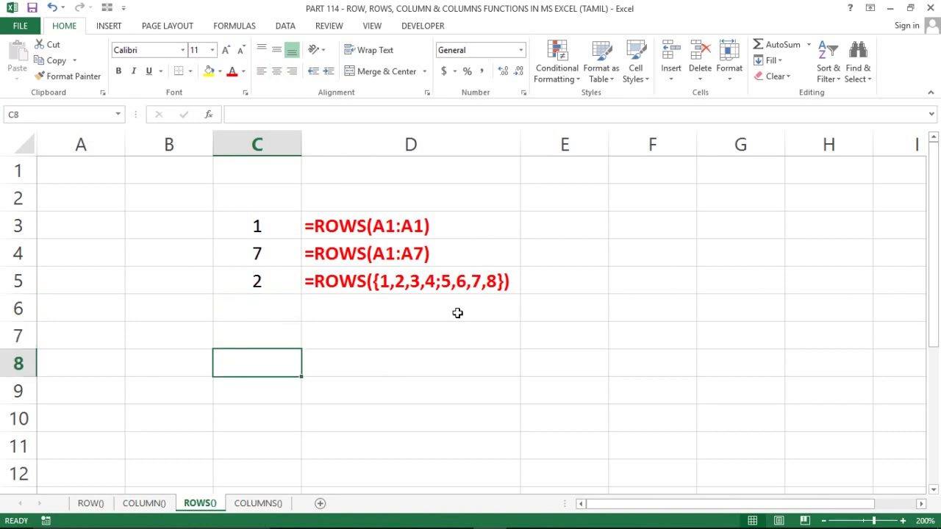
pyautogui.press('Right')
pyautogui.press('Right')
pyautogui.press('Up')
pyautogui.press('Up')
pyautogui.press('Down')
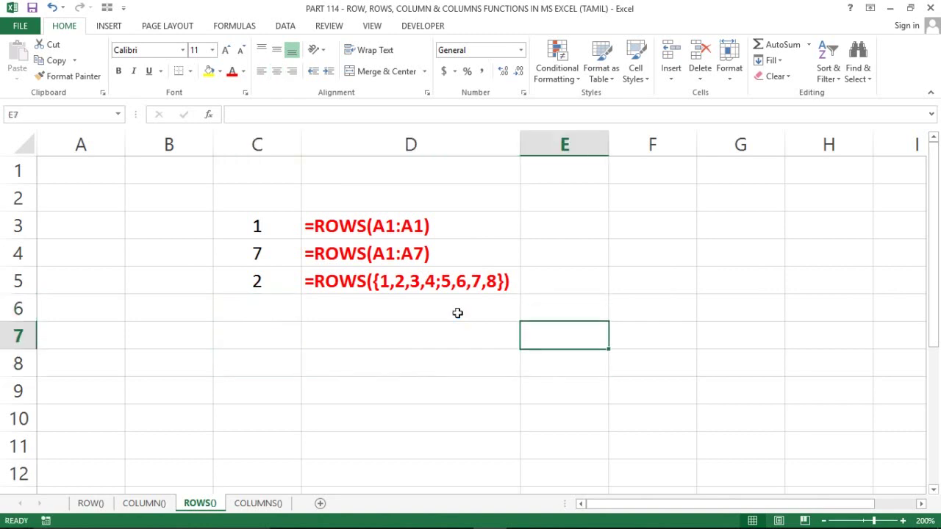
pyautogui.write('=')
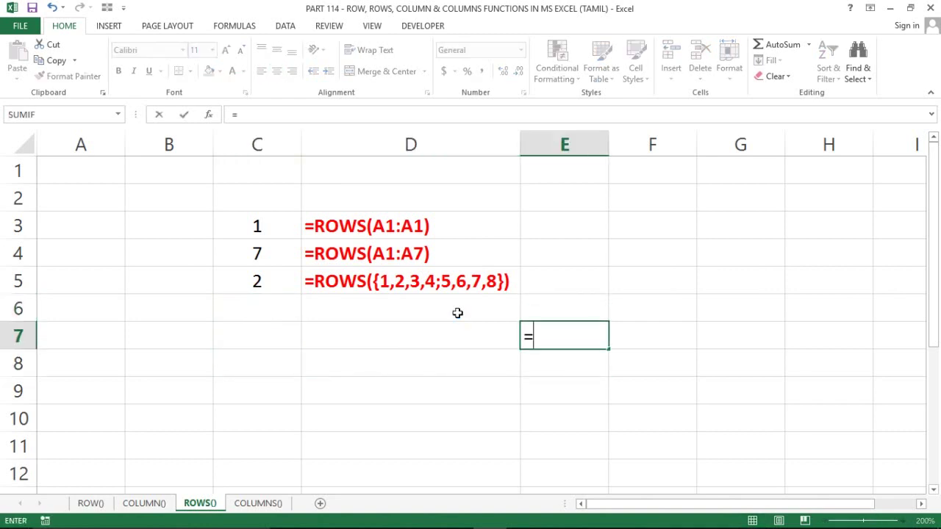
pyautogui.write('ROWS(')
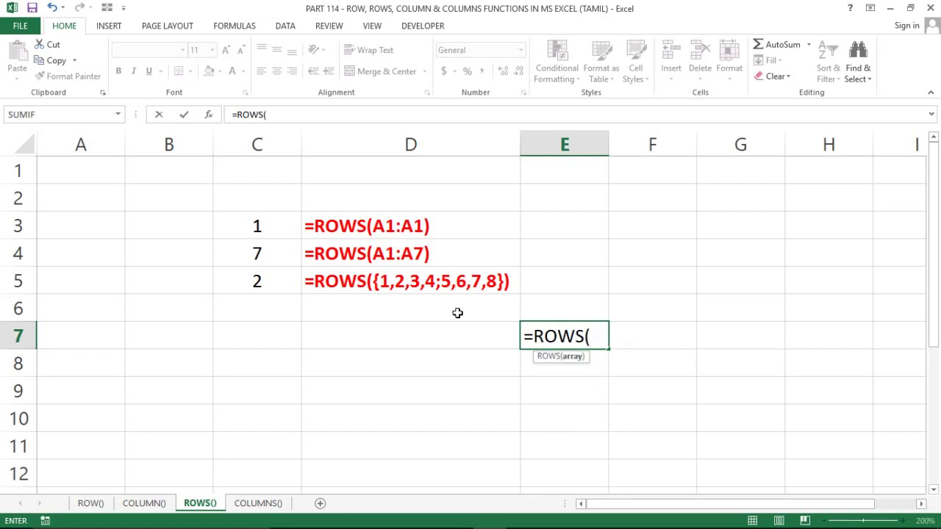
pyautogui.click(73, 173)
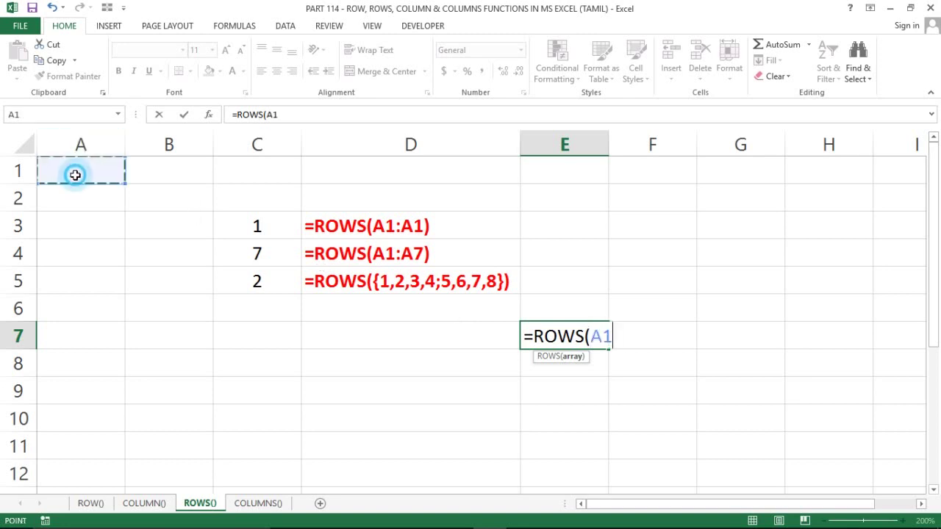
pyautogui.press('F8')
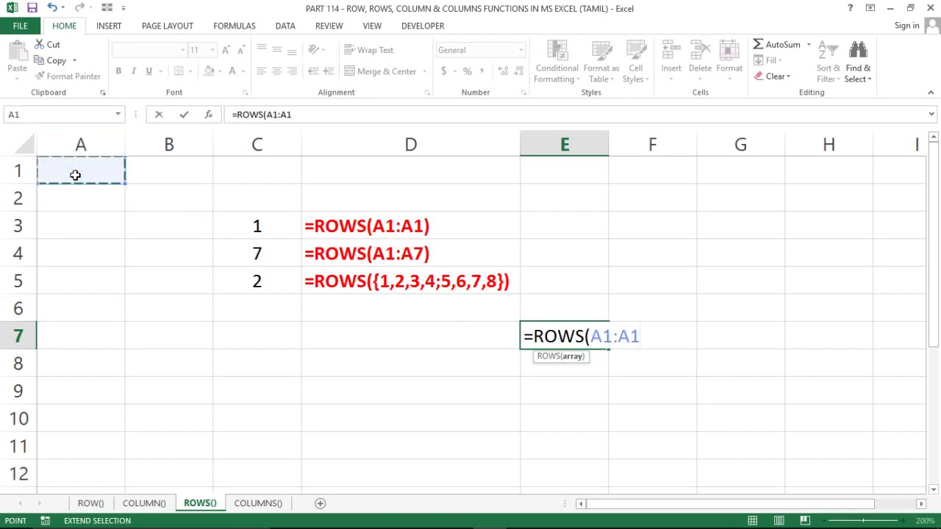
# Make the first A1 absolute so E7 holds =ROWS($A$1:A1), returning 1
pyautogui.doubleClick(603, 336)
pyautogui.click(603, 335)
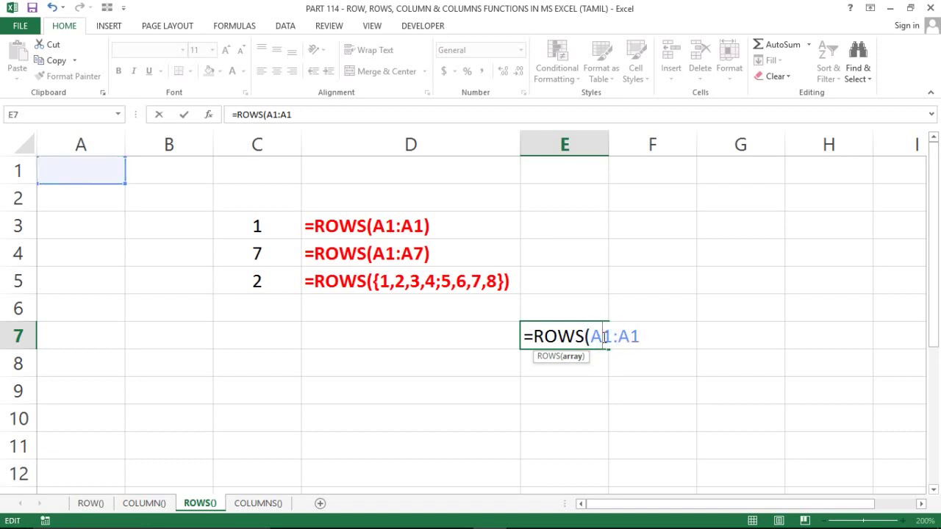
pyautogui.press('F4')
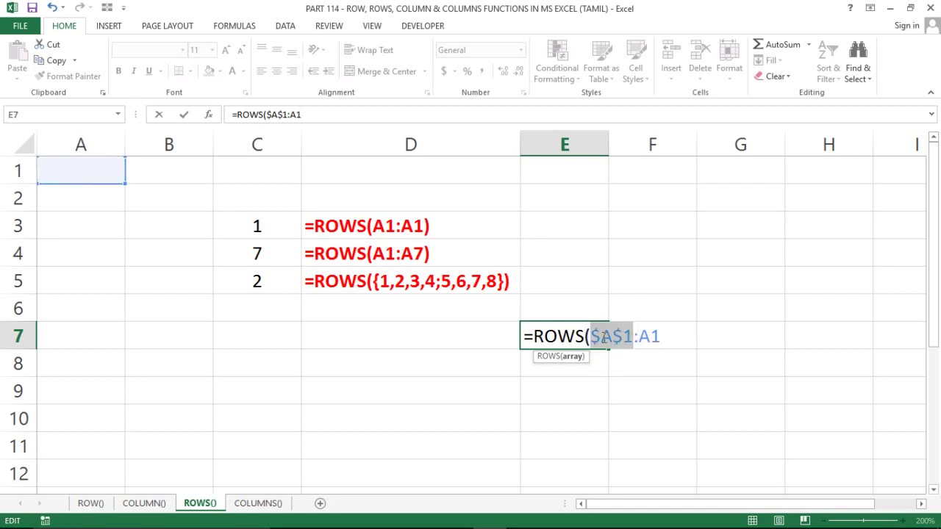
pyautogui.click(667, 336)
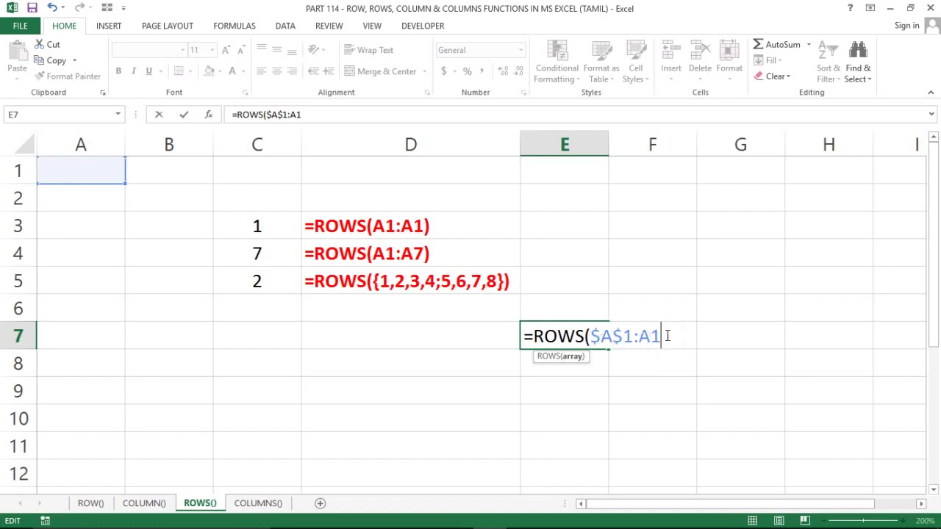
pyautogui.press('Return')
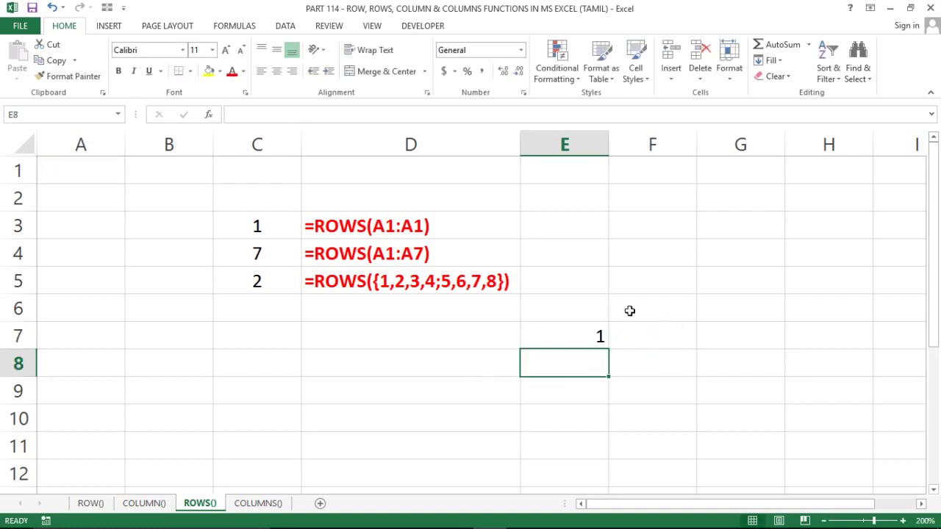
# Fill E7's ROWS formula down to E11, producing 1 through 5
pyautogui.click(585, 341)
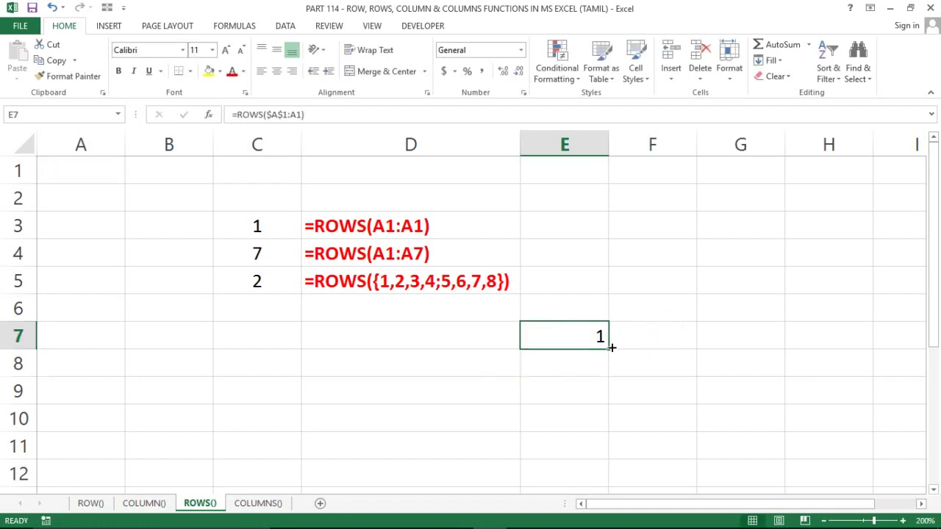
pyautogui.moveTo(611, 351); pyautogui.dragTo(607, 436)
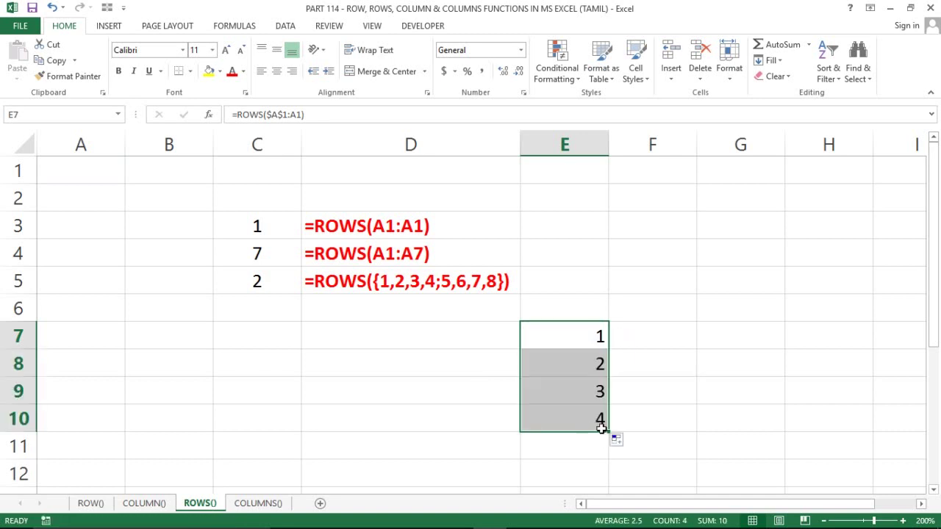
pyautogui.moveTo(608, 433); pyautogui.dragTo(608, 455)
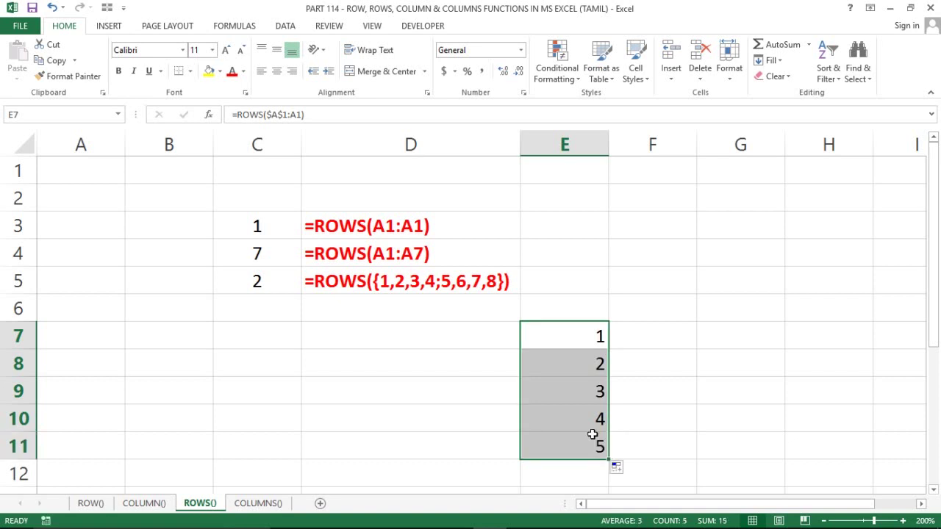
pyautogui.click(573, 360)
# Inspect the E7, E8 and E11 formulas showing ranges A1:A1, A1:A2 and A1:A5
pyautogui.click(595, 336)
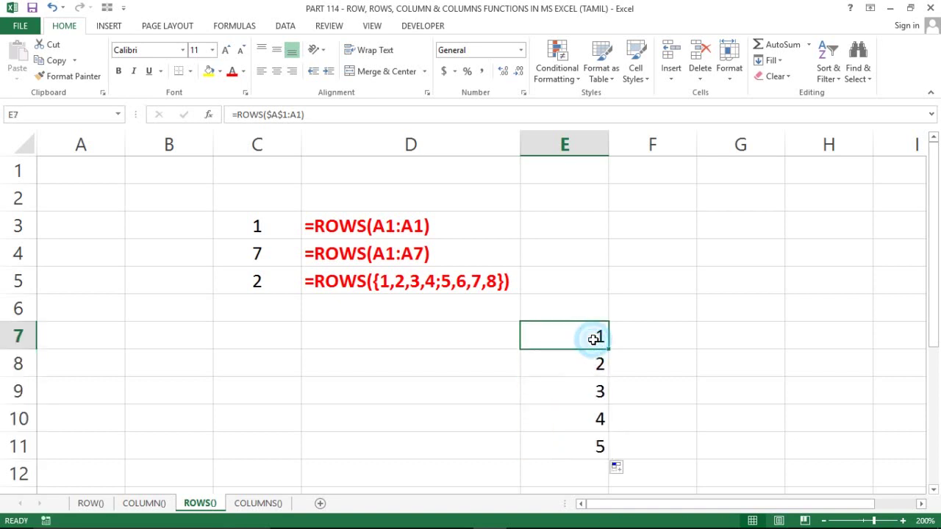
pyautogui.doubleClick(596, 336)
pyautogui.press('Escape')
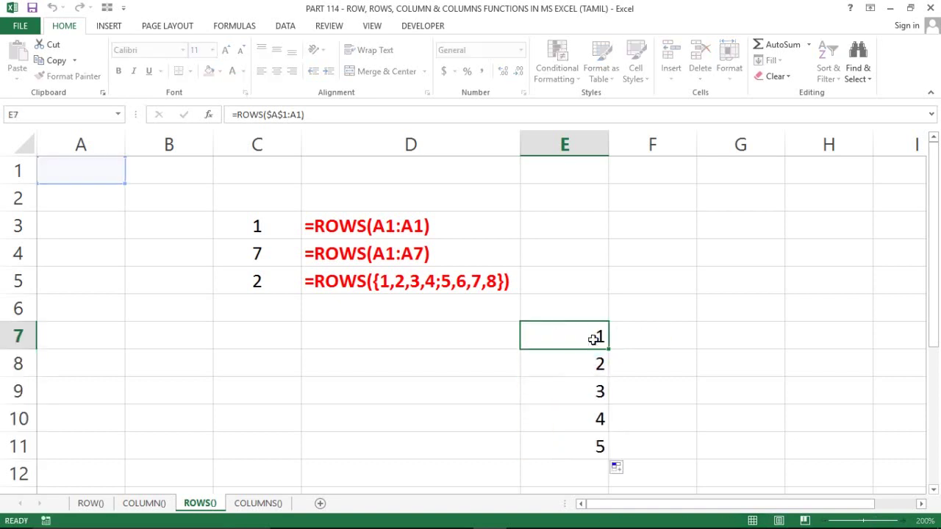
pyautogui.click(592, 360)
pyautogui.doubleClick(591, 360)
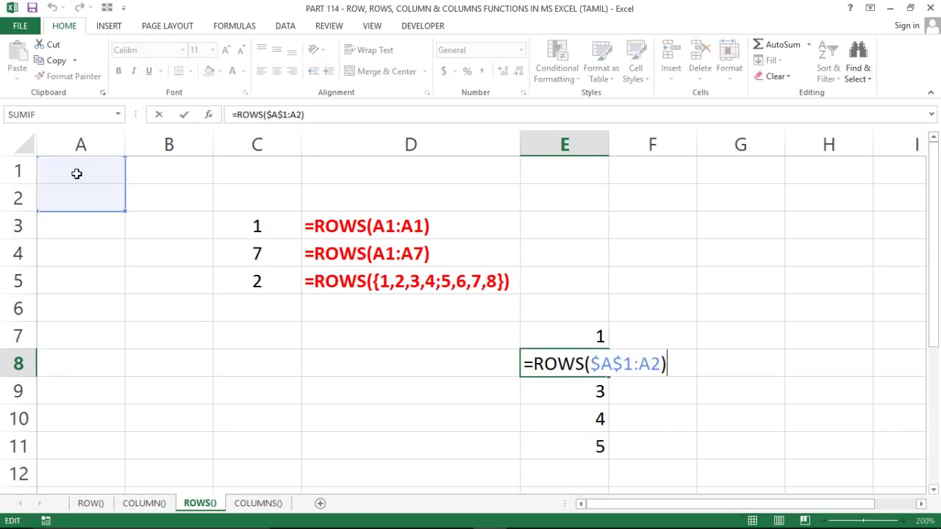
pyautogui.press('Escape')
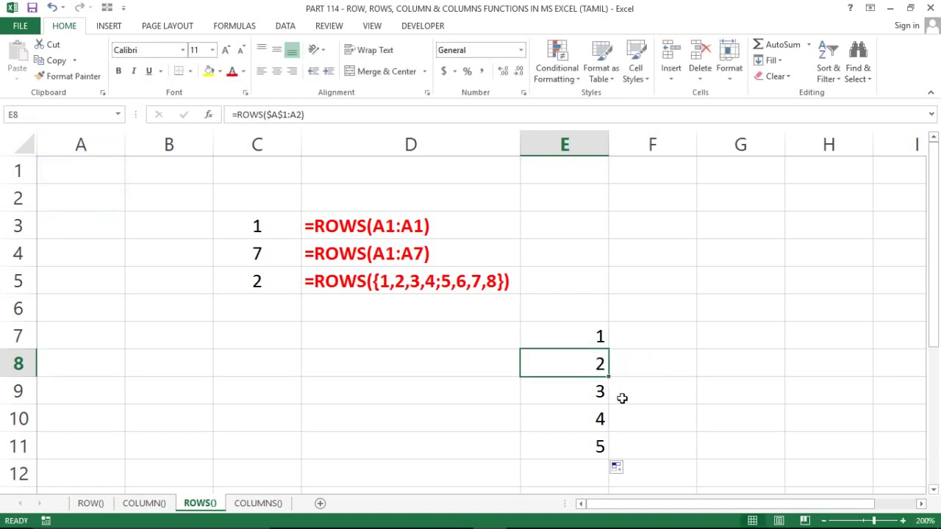
pyautogui.click(594, 439)
pyautogui.doubleClick(595, 439)
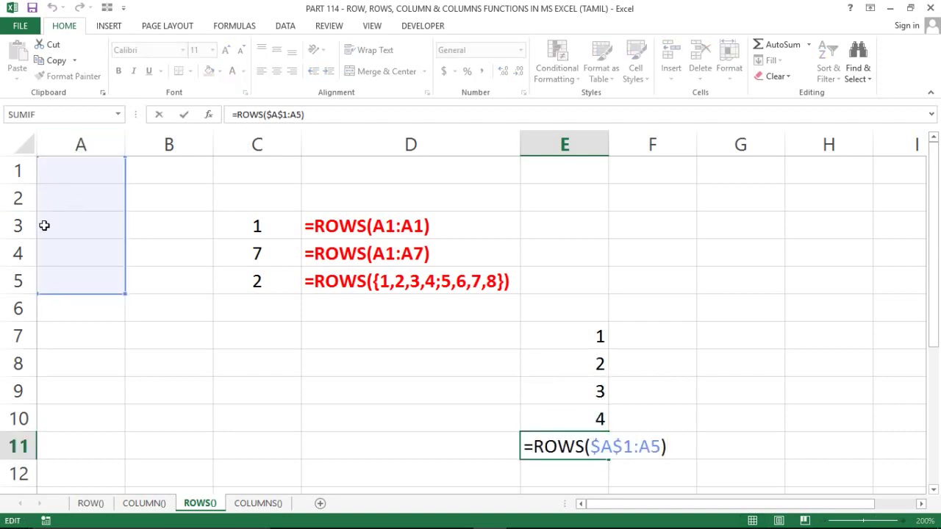
pyautogui.press('Escape')
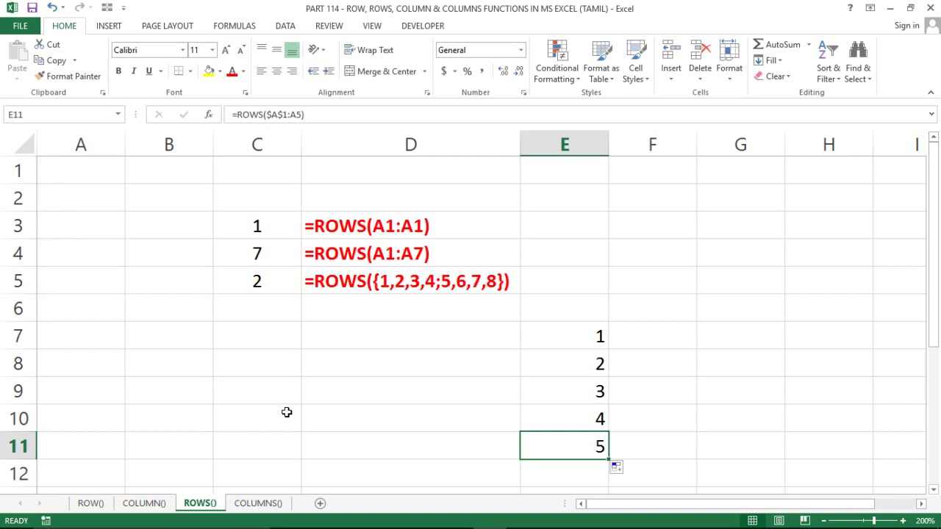
# Centre the results in E7:E11
pyautogui.click(590, 335)
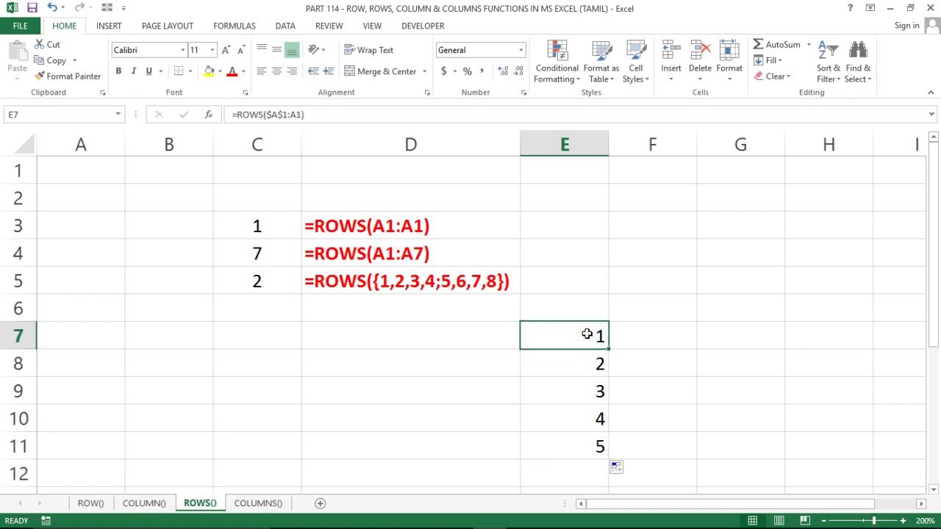
pyautogui.hotkey('ctrl', 'shift', 'Down')
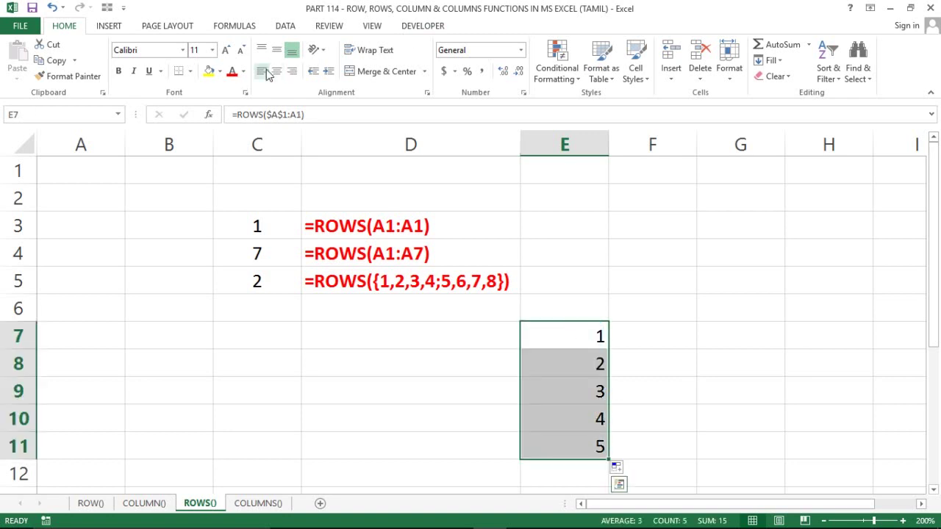
pyautogui.click(276, 71)
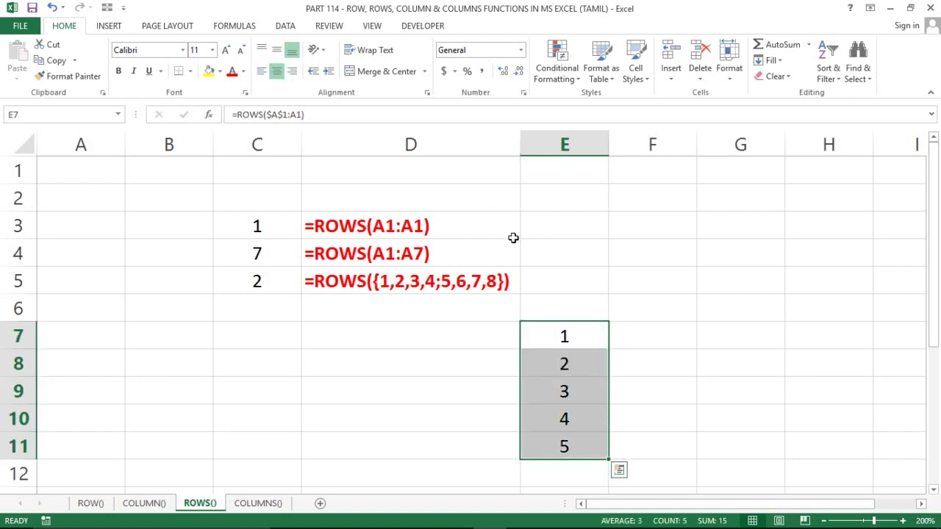
pyautogui.click(639, 336)
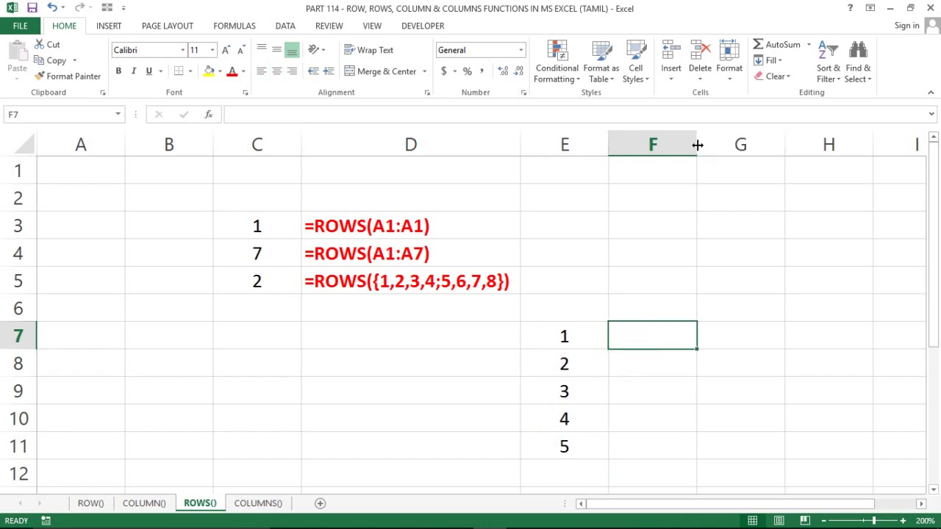
# Widen column F and fill =FORMULATEXT(E7) from F7 down to F11
pyautogui.moveTo(697, 144); pyautogui.dragTo(724, 145)
pyautogui.write('=')
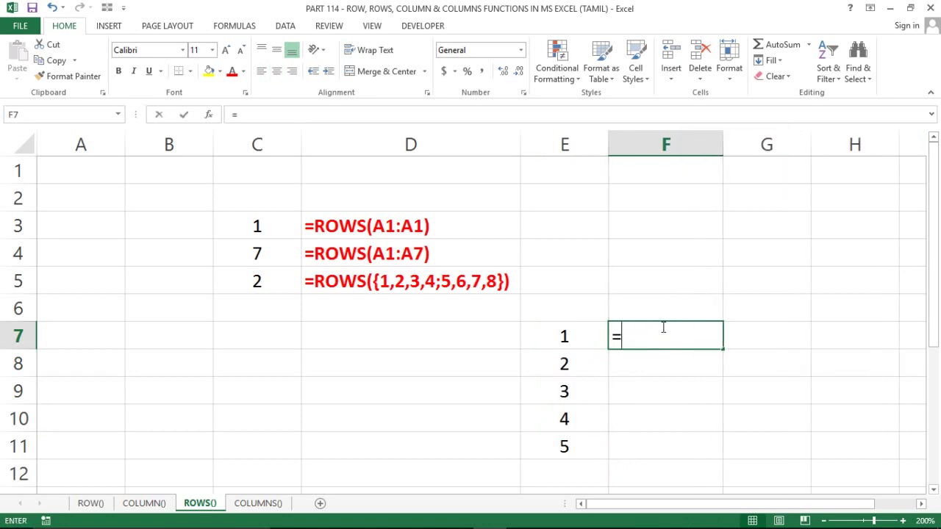
pyautogui.write('FOIRM')
pyautogui.press('BackSpace')
pyautogui.press('BackSpace')
pyautogui.press('BackSpace')
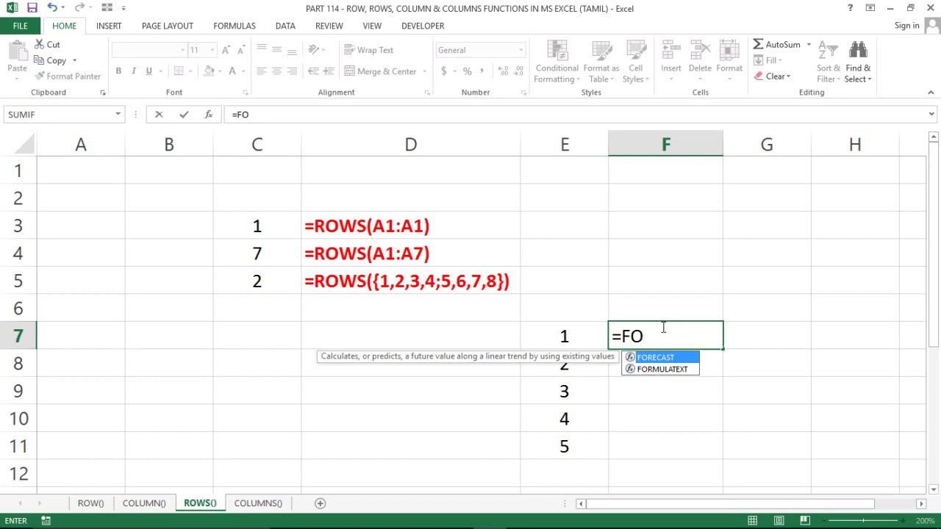
pyautogui.press('Down')
pyautogui.press('Tab')
pyautogui.press('Left')
pyautogui.press('Return')
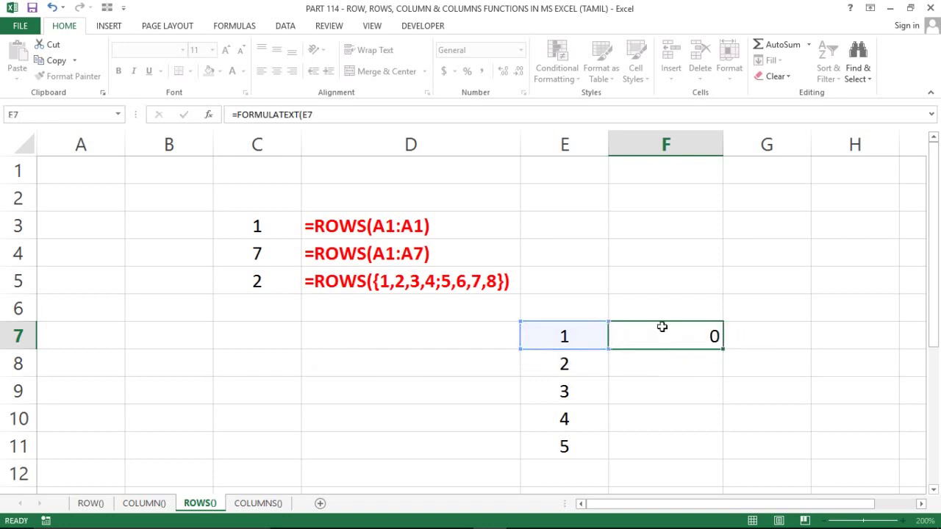
pyautogui.press('Up')
pyautogui.press('Left')
pyautogui.press('Right')
pyautogui.press('Down')
pyautogui.press('Down')
pyautogui.press('Down')
pyautogui.hotkey('shift', 'Up')
pyautogui.hotkey('shift', 'Up')
pyautogui.hotkey('shift', 'Up')
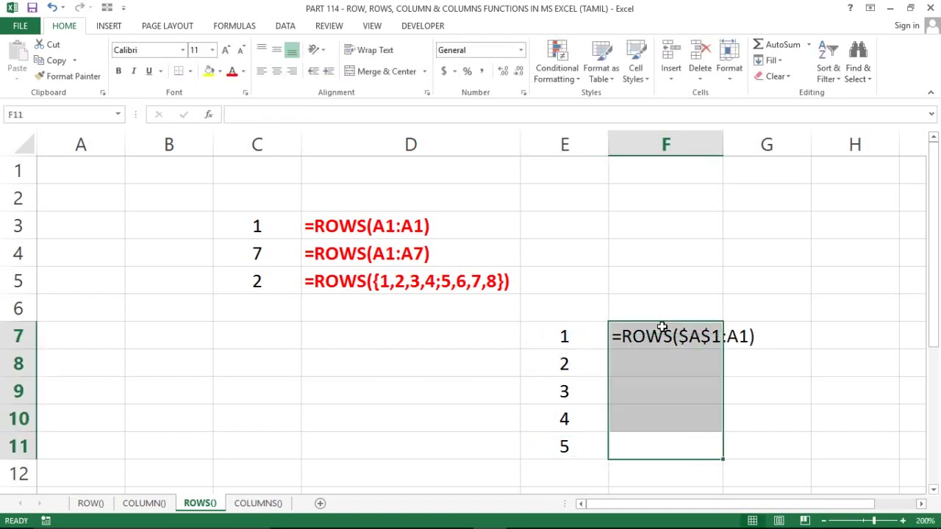
pyautogui.hotkey('ctrl', 'd')
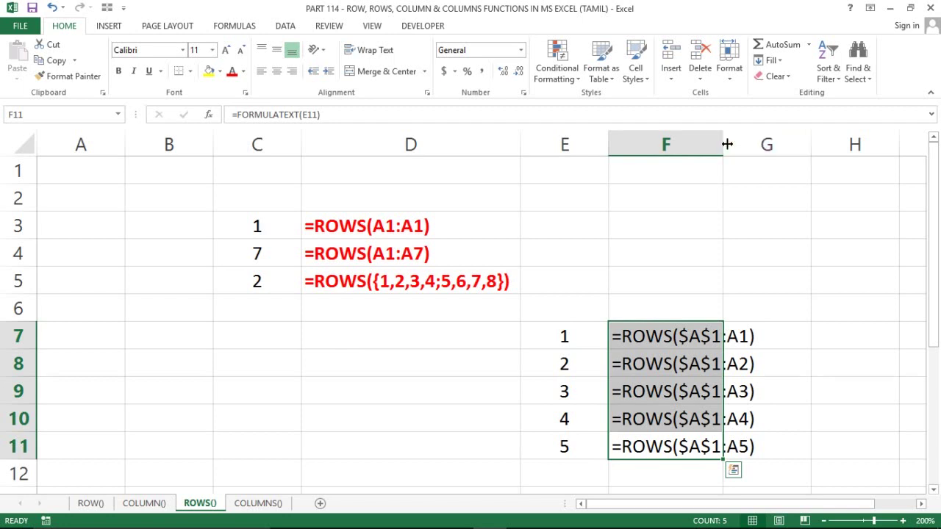
# AutoFit column F and make the formula text in F7:F11 bold red
pyautogui.doubleClick(725, 139)
pyautogui.hotkey('ctrl', 'b')
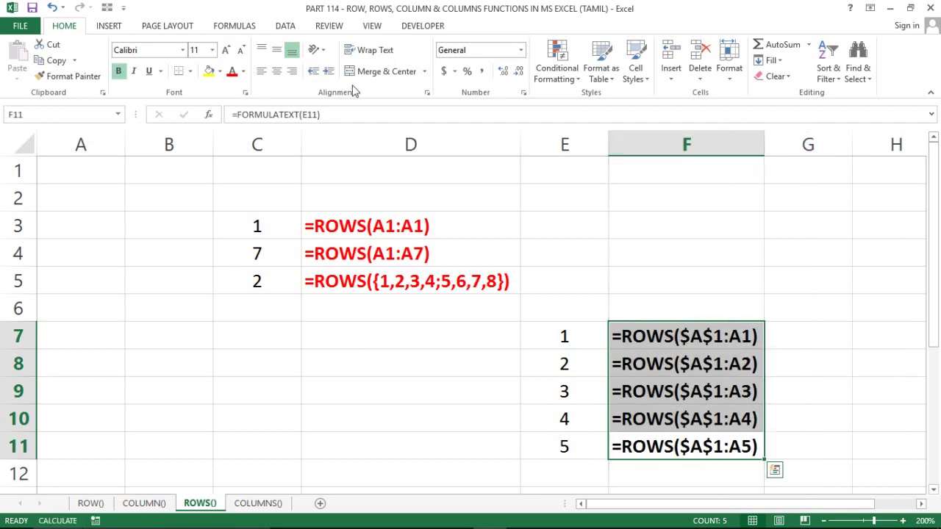
pyautogui.click(231, 71)
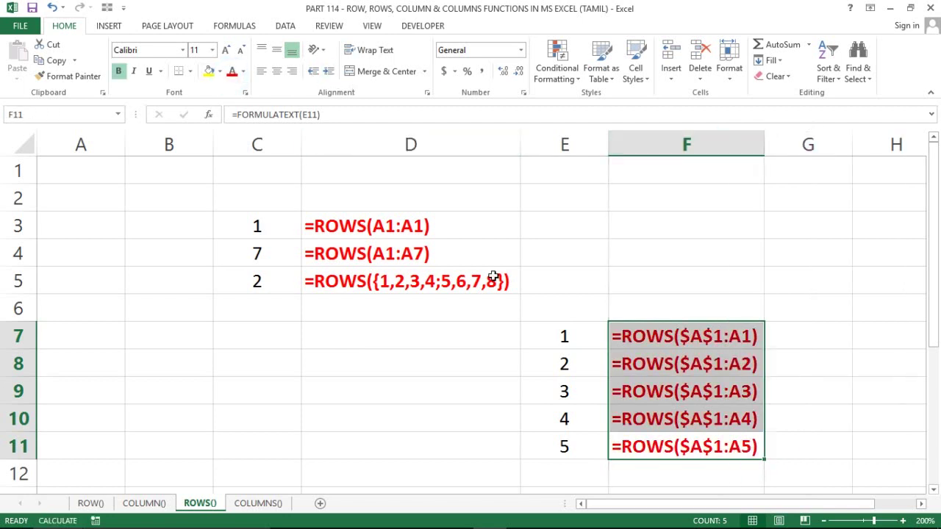
pyautogui.click(617, 331)
pyautogui.click(585, 328)
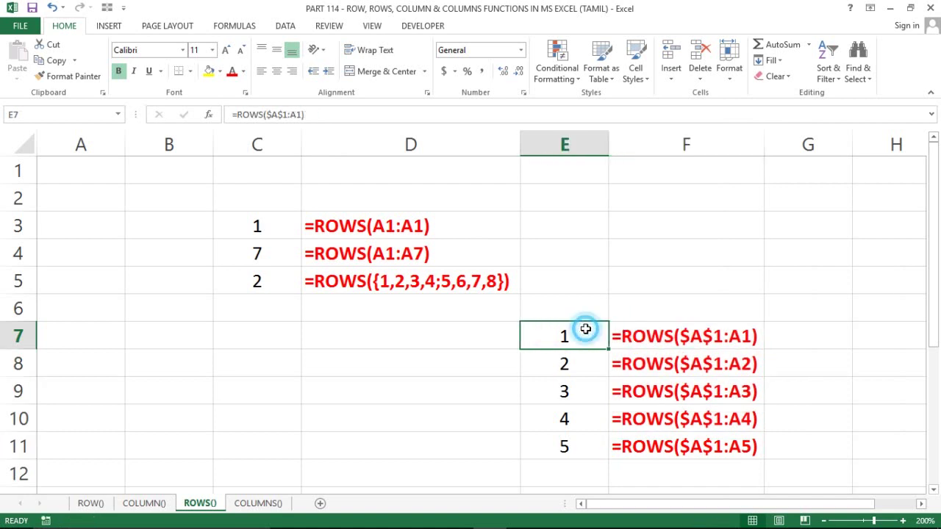
pyautogui.click(226, 329)
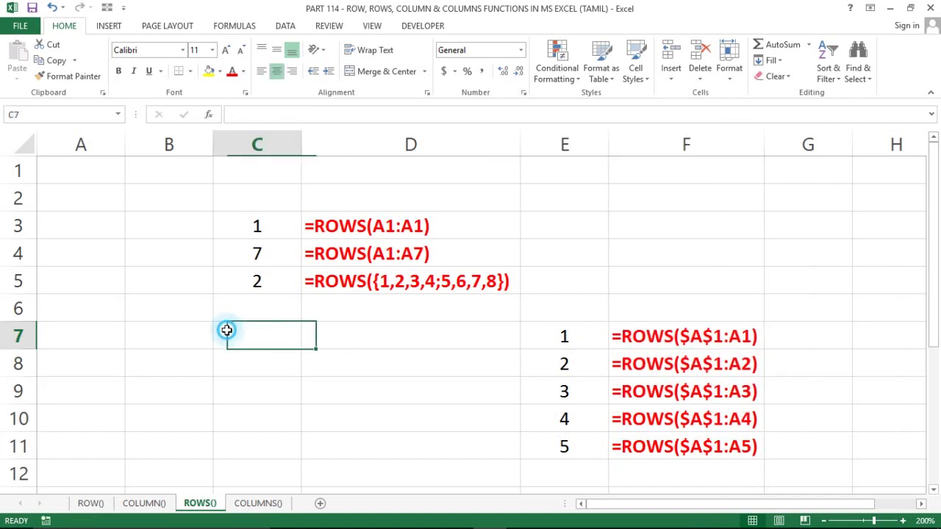
pyautogui.click(802, 333)
pyautogui.press('Right')
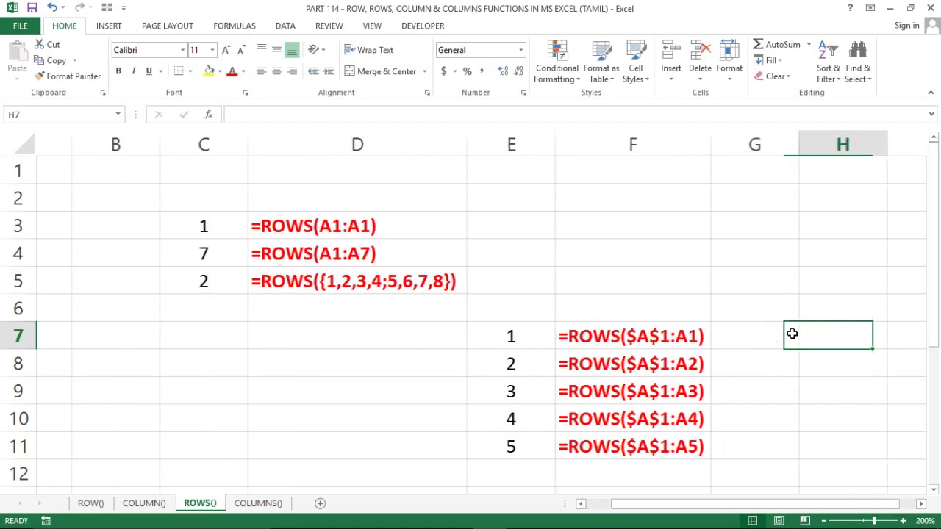
pyautogui.press('Left')
pyautogui.press('Left')
pyautogui.press('Left')
pyautogui.press('Left')
pyautogui.press('Left')
pyautogui.press('Left')
pyautogui.press('Left')
pyautogui.press('Right')
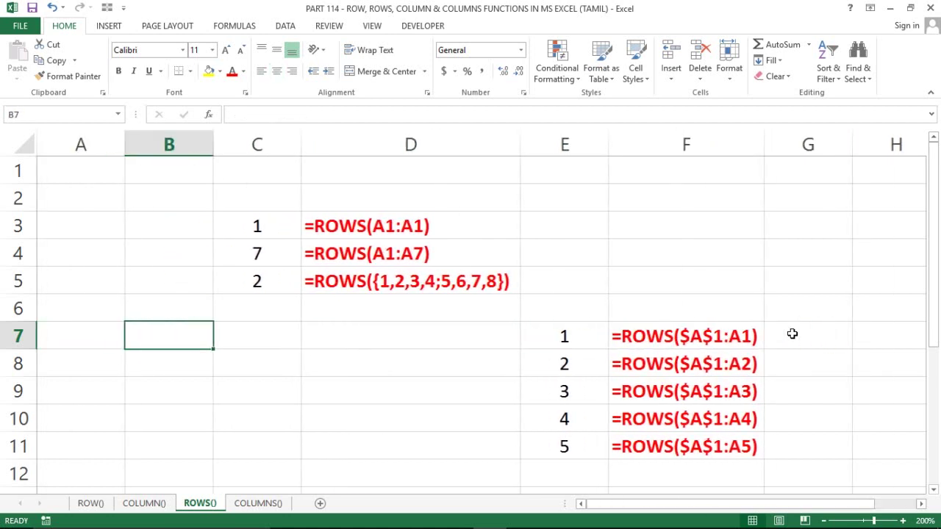
pyautogui.press('Right')
# Fill =ROW(A1) from C7 down to C11 and centre the results 1 to 5
pyautogui.write('=ROW')
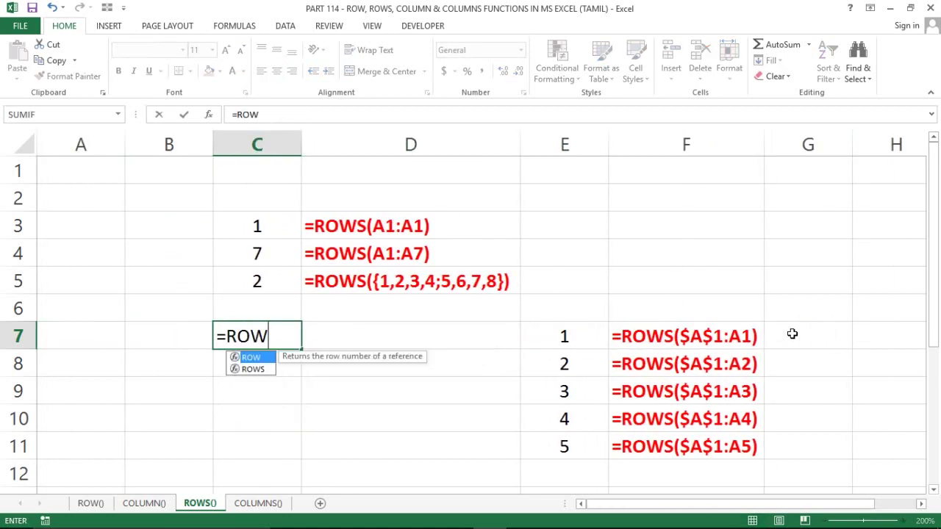
pyautogui.write('(')
pyautogui.press('Left')
pyautogui.press('Left')
pyautogui.hotkey('ctrl', 'Up')
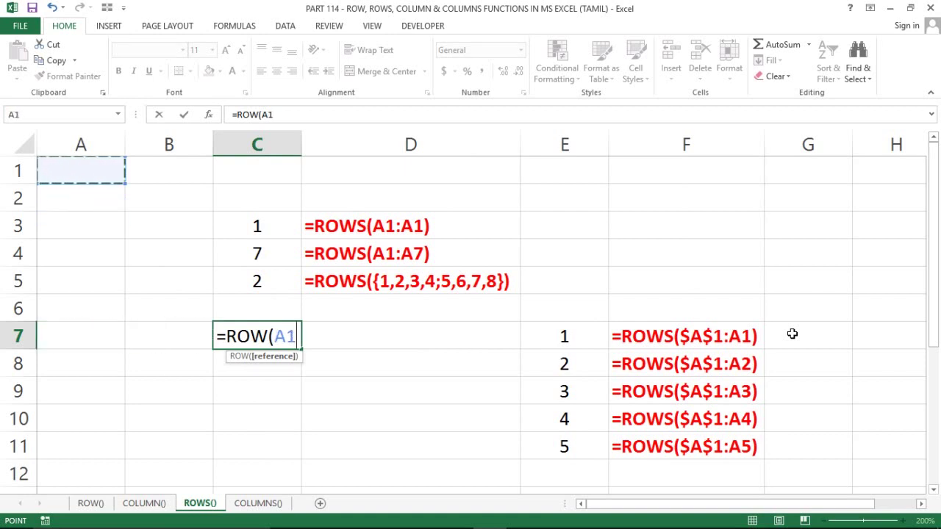
pyautogui.write(')')
pyautogui.press('Return')
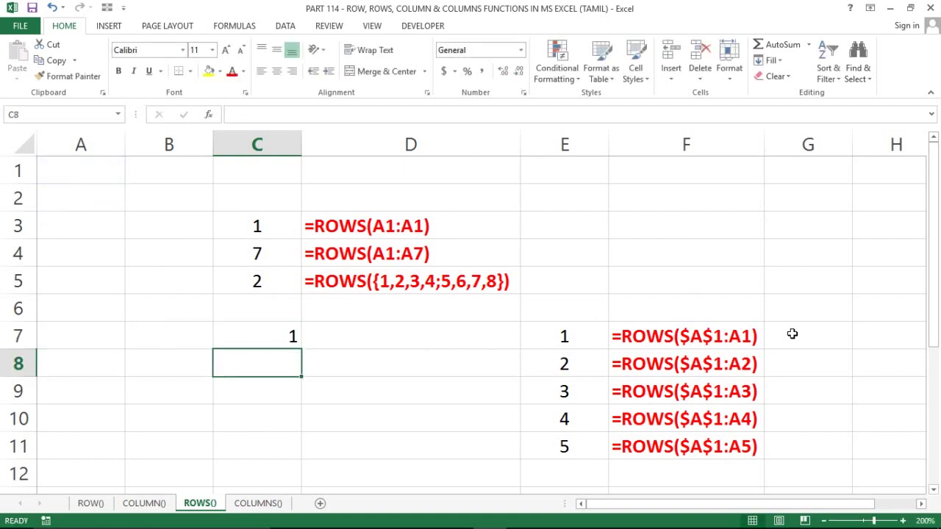
pyautogui.press('Up')
pyautogui.hotkey('shift', 'Down')
pyautogui.hotkey('shift', 'Down')
pyautogui.hotkey('shift', 'Down')
pyautogui.hotkey('shift', 'Down')
pyautogui.hotkey('ctrl', 'd')
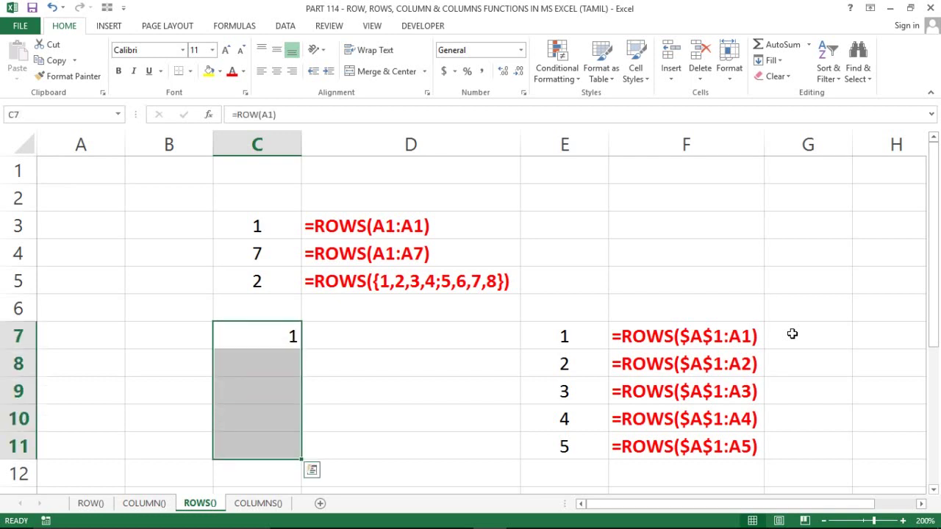
pyautogui.click(277, 70)
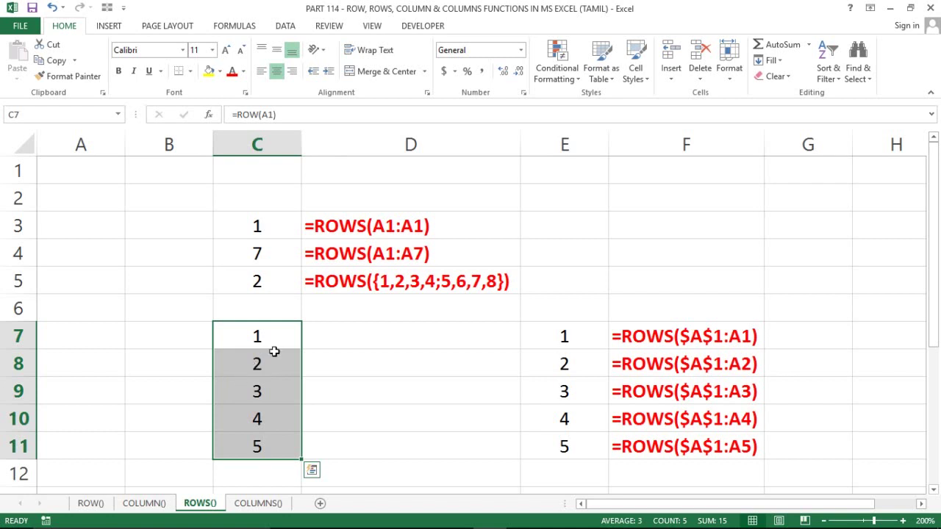
pyautogui.click(263, 344)
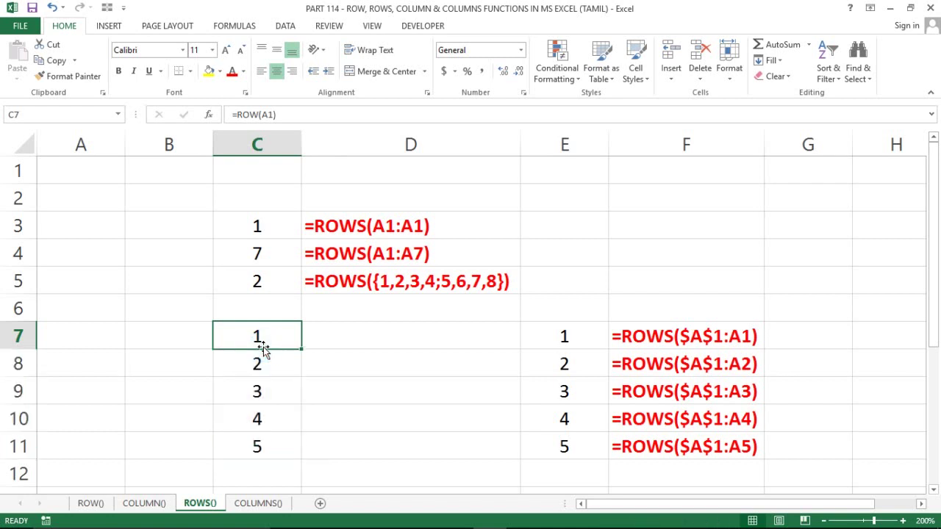
# Review E7's ROWS formula, then open the COLUMNS() sheet
pyautogui.click(593, 344)
pyautogui.doubleClick(557, 336)
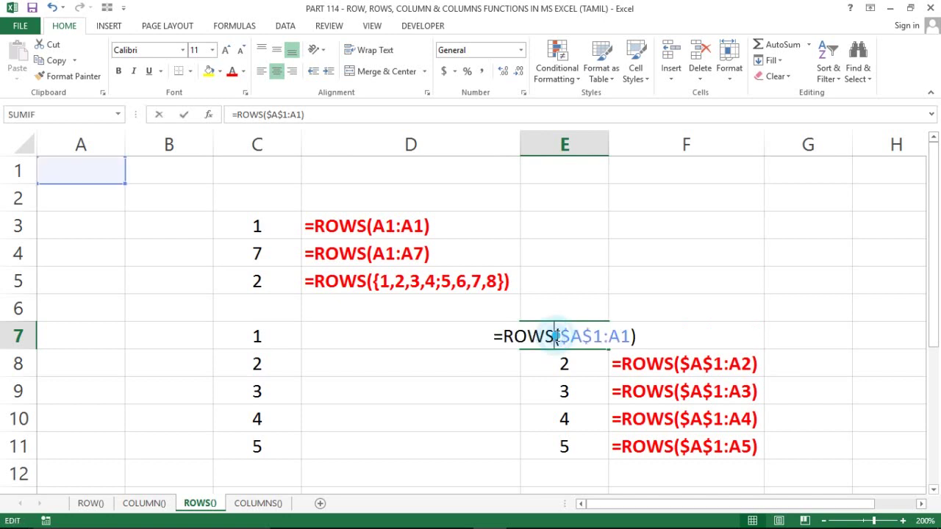
pyautogui.press('Escape')
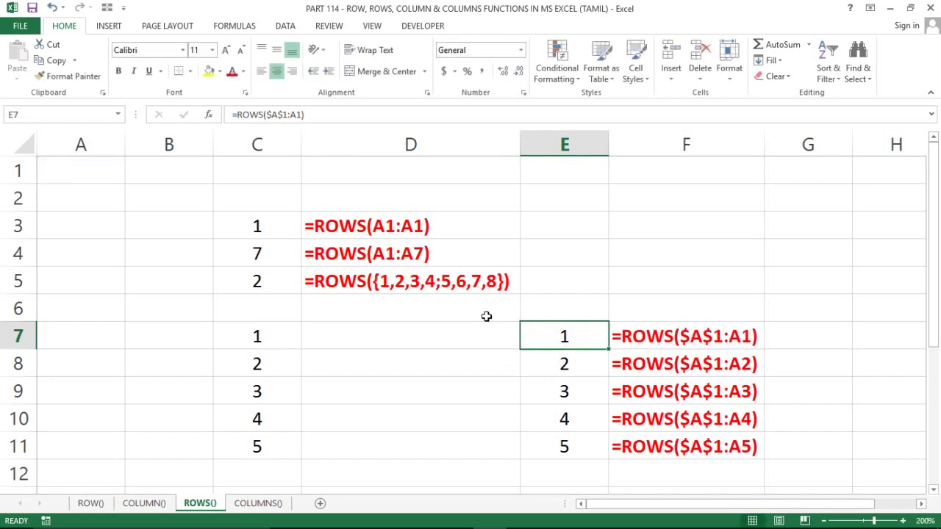
pyautogui.click(333, 332)
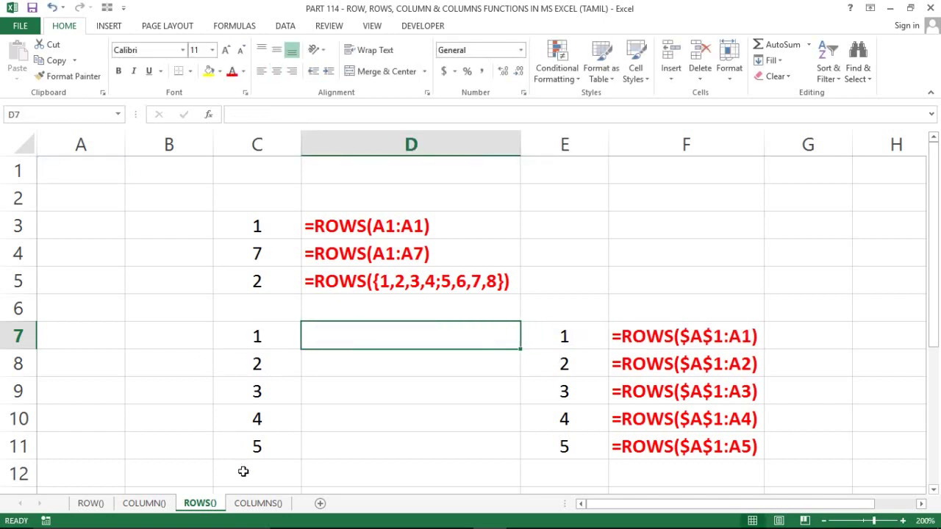
pyautogui.click(261, 503)
# Select cell C3 on the COLUMNS() sheet
pyautogui.click(264, 299)
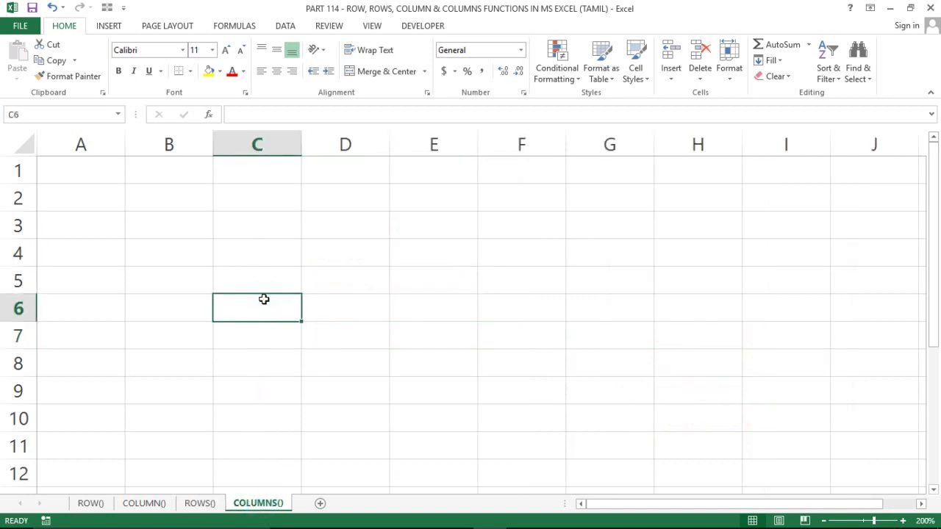
pyautogui.hotkey('ctrl', 'Up')
pyautogui.press('Down')
pyautogui.press('Down')
pyautogui.press('Left')
pyautogui.press('Left')
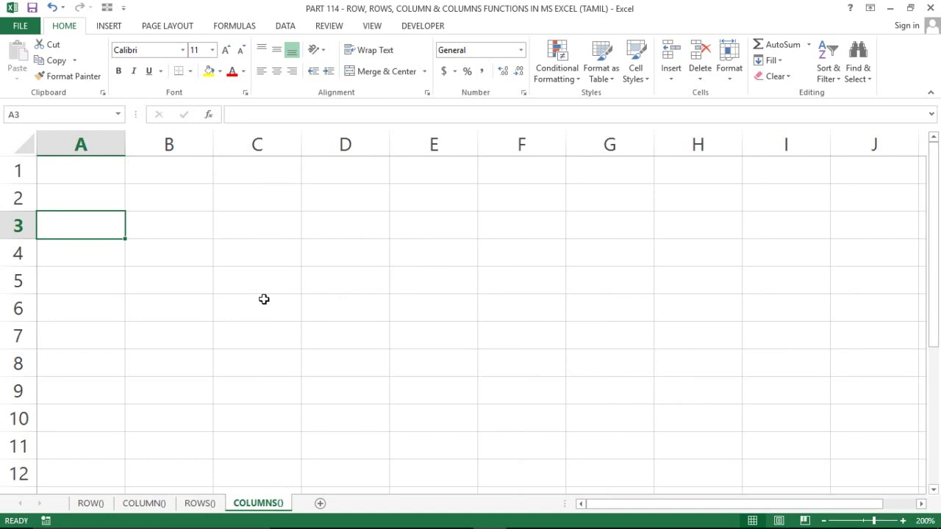
pyautogui.click(214, 226)
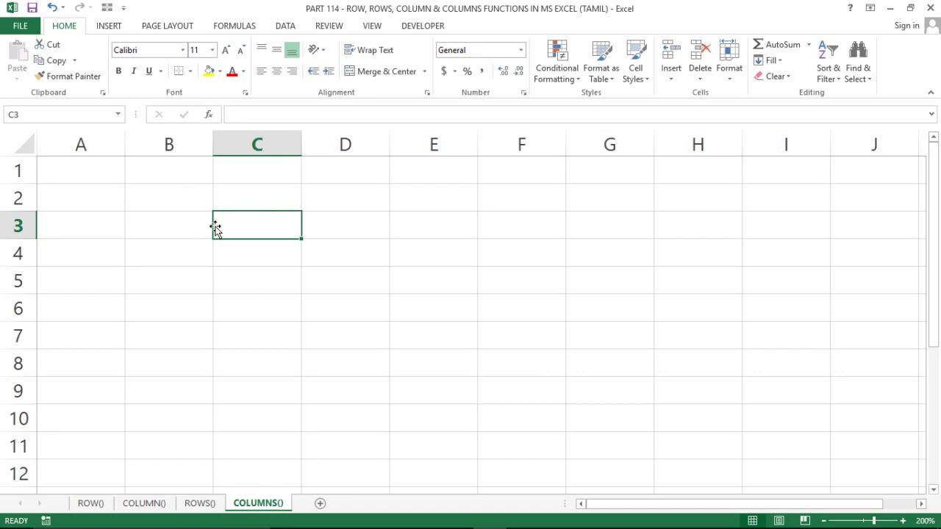
# Enter =COLUMNS($A$1:A1) in C3, with the first A1 made absolute
pyautogui.write('=')
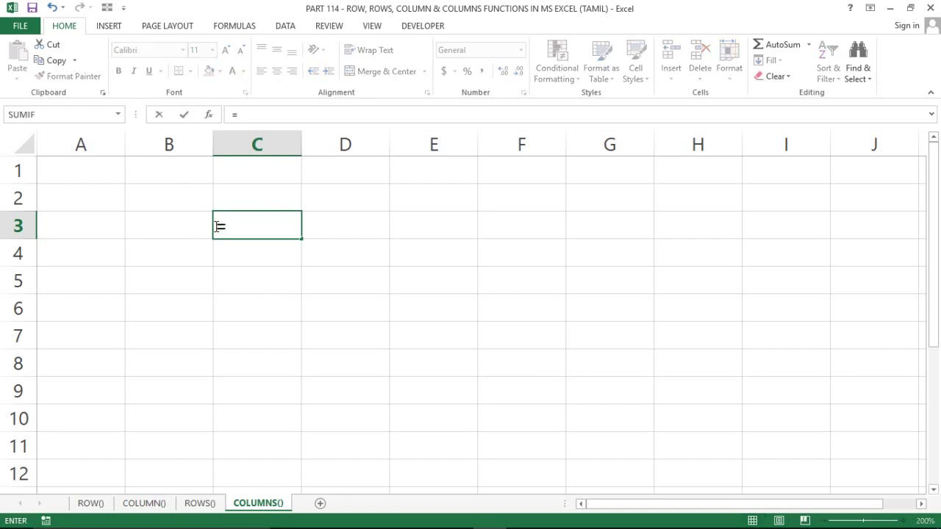
pyautogui.write('COLU')
pyautogui.press('Down')
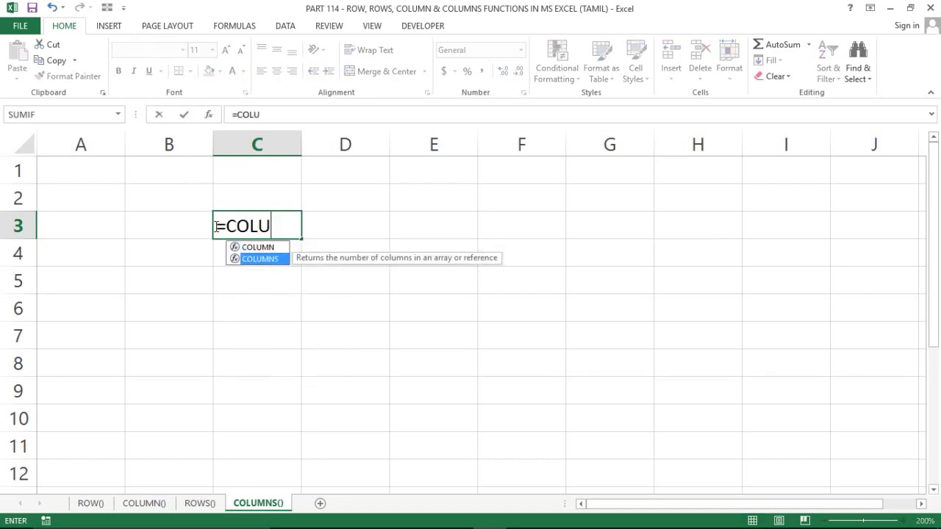
pyautogui.press('Tab')
pyautogui.press('Left')
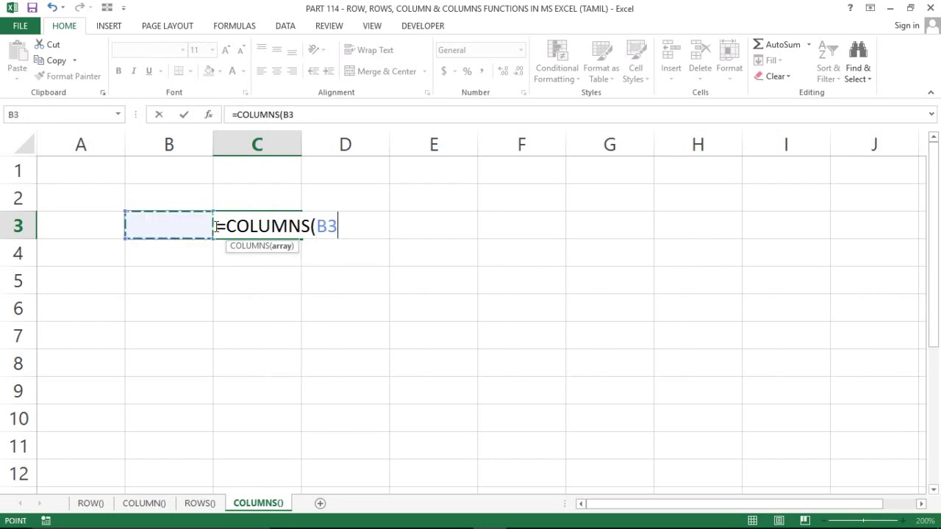
pyautogui.press('Left')
pyautogui.press('Up')
pyautogui.press('Up')
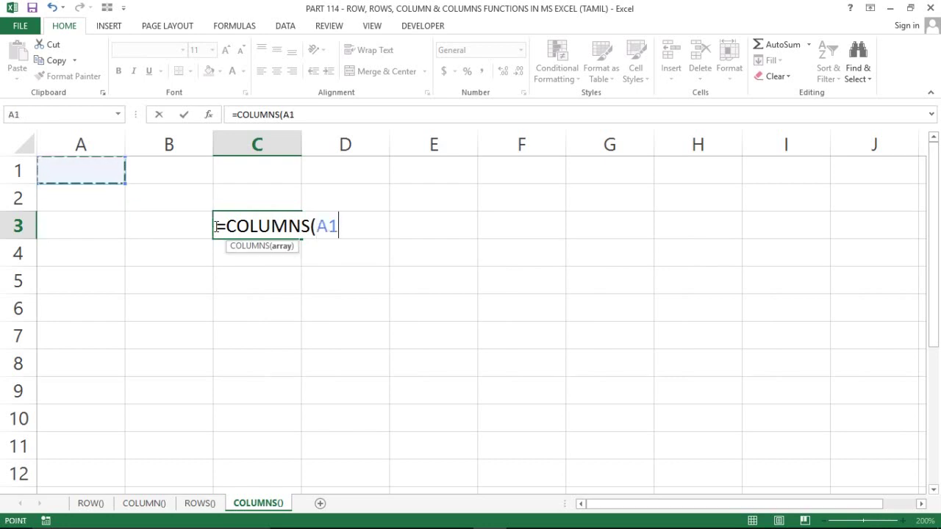
pyautogui.press('F8')
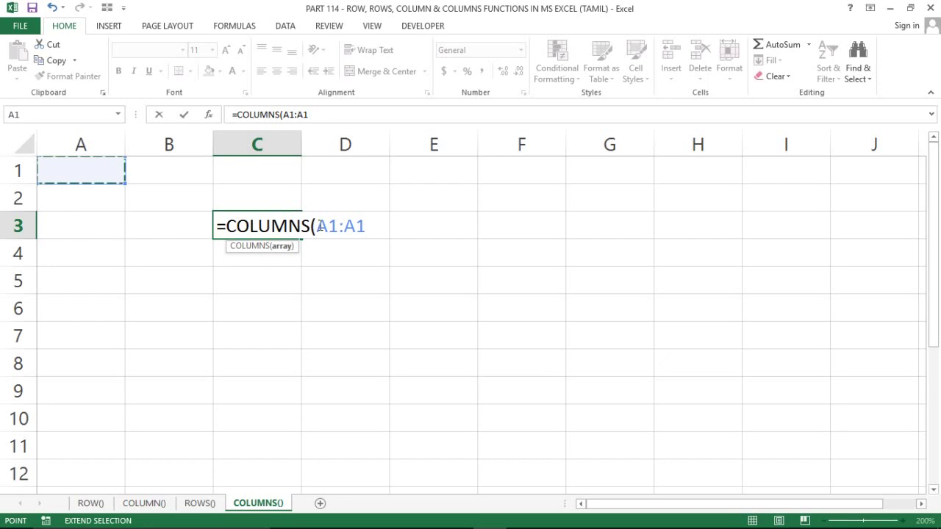
pyautogui.click(324, 225)
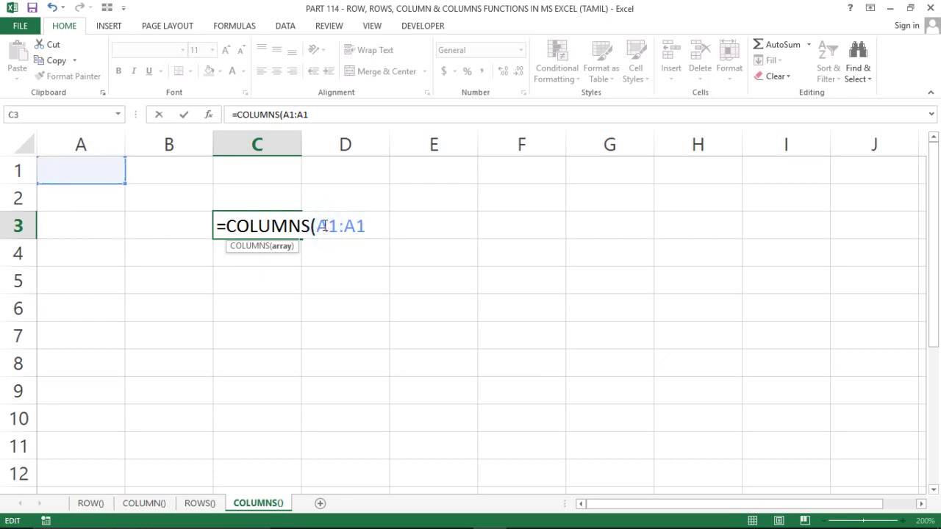
pyautogui.press('F4')
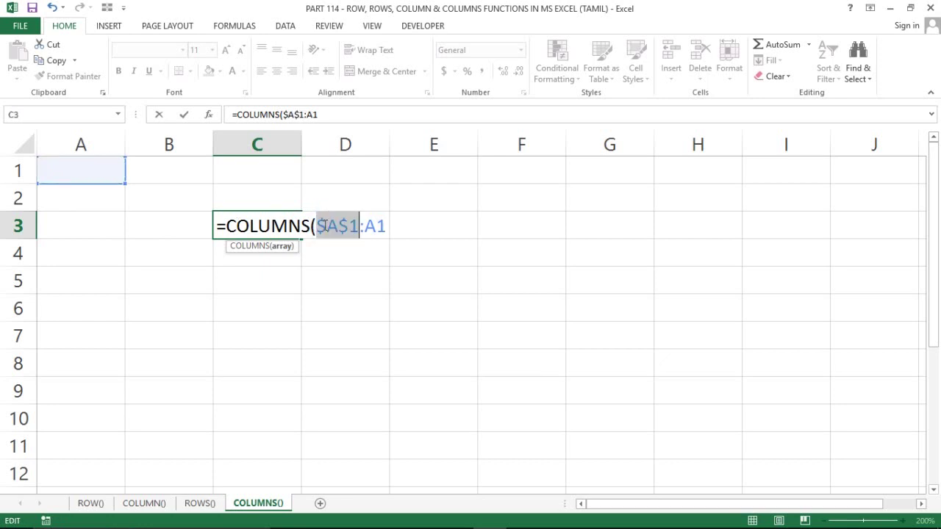
pyautogui.click(386, 226)
pyautogui.write(')')
pyautogui.press('Return')
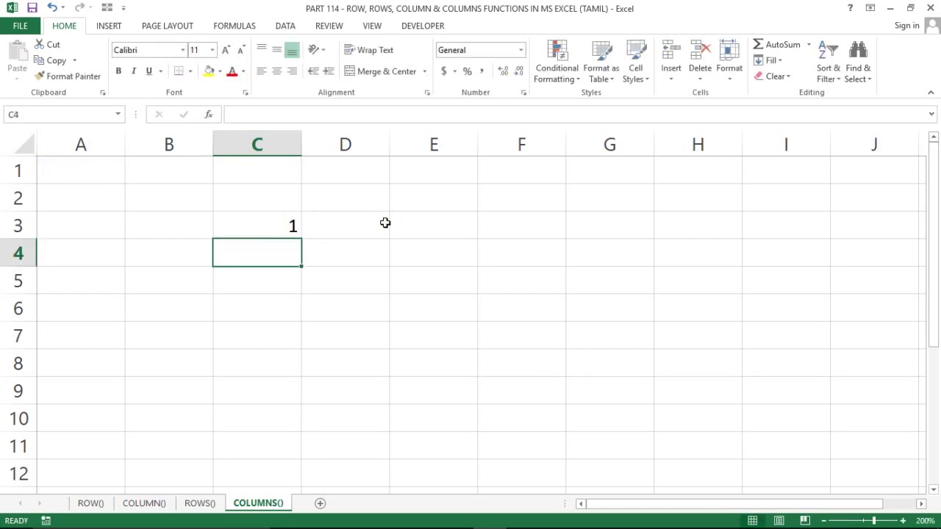
# Centre the C3 result, fill the formula down into C4:C6, then clear C4:C6
pyautogui.click(267, 228)
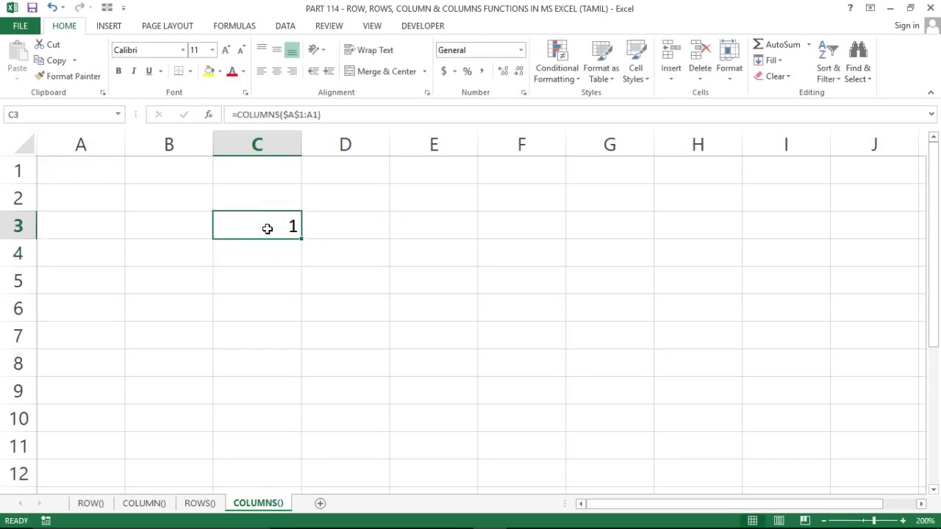
pyautogui.click(277, 73)
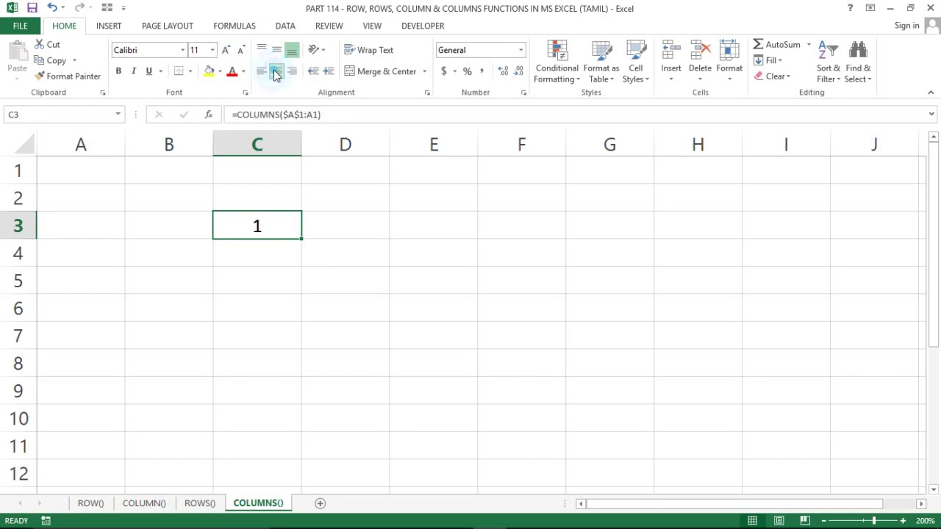
pyautogui.hotkey('shift', 'Down')
pyautogui.hotkey('shift', 'Down')
pyautogui.hotkey('shift', 'Down')
pyautogui.hotkey('ctrl', 'd')
pyautogui.press('Down')
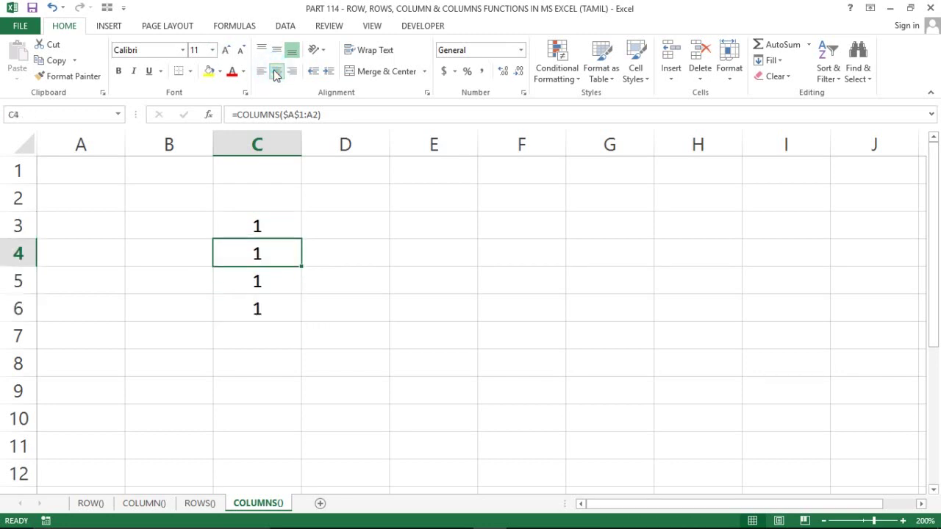
pyautogui.hotkey('shift', 'Down')
pyautogui.hotkey('shift', 'Down')
pyautogui.press('Delete')
pyautogui.hotkey('shift', 'Up')
pyautogui.hotkey('shift', 'Up')
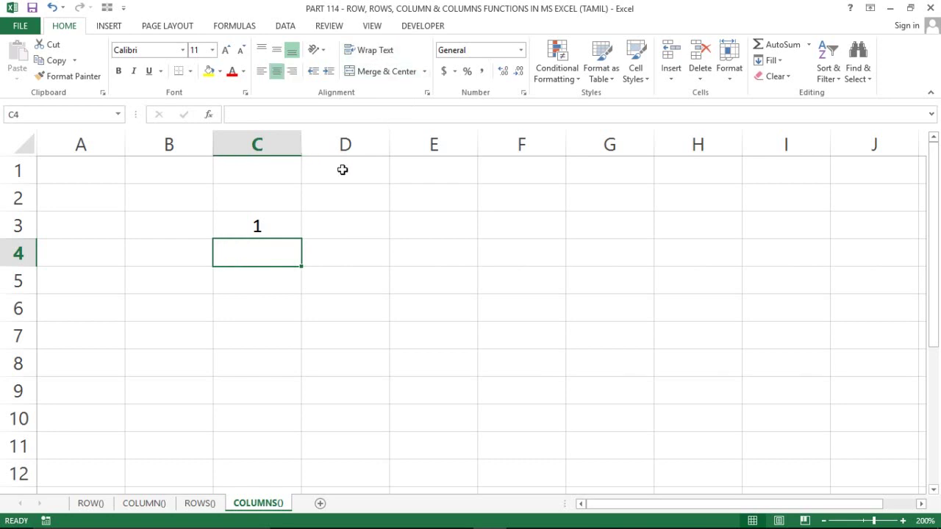
# Enter =COLUMNS(A1:G1) in C4 so it returns 7, then reselect C4
pyautogui.write('=COL')
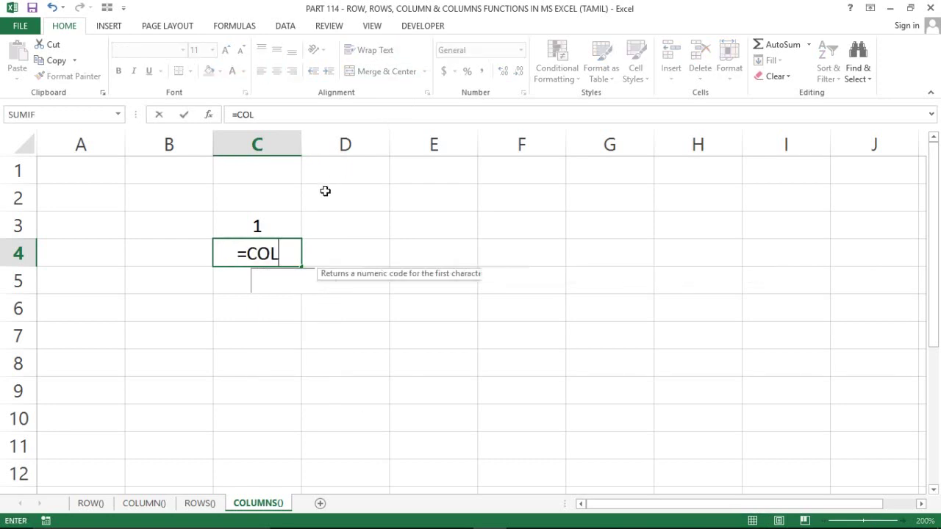
pyautogui.write('UMNS(')
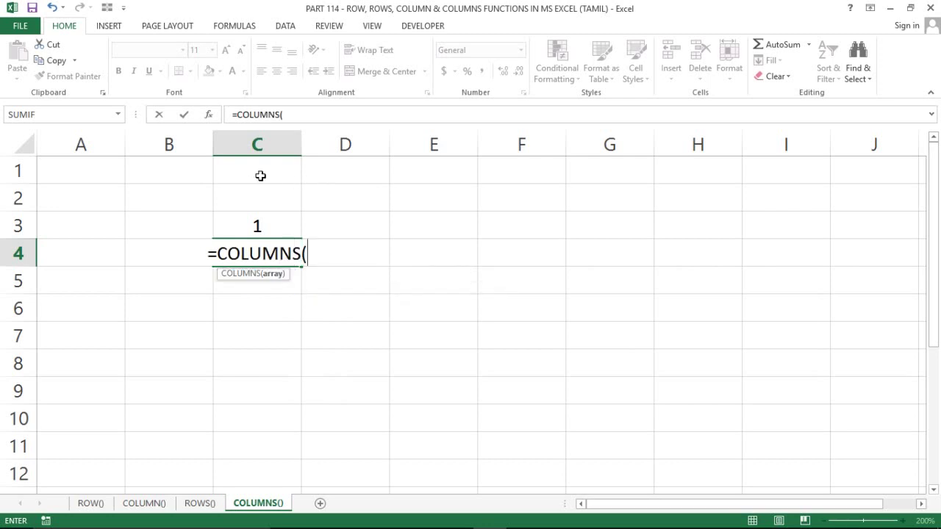
pyautogui.click(76, 166)
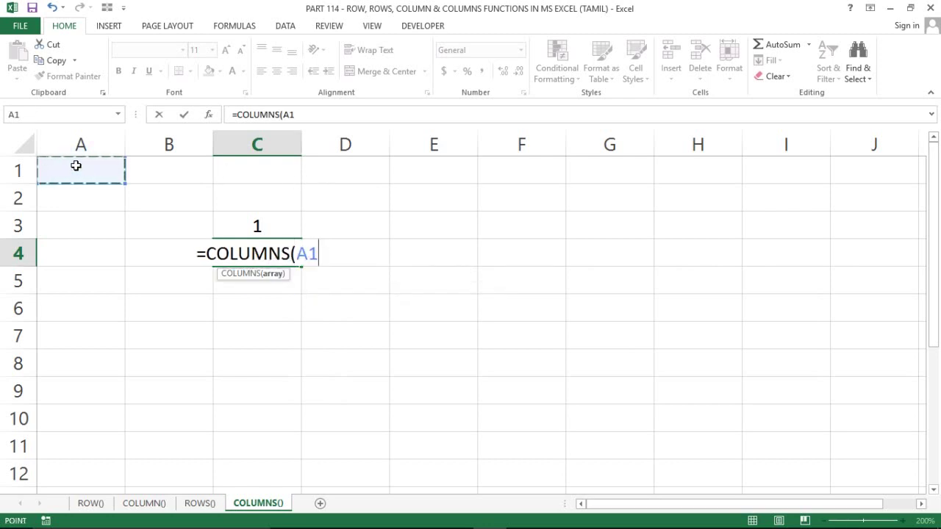
pyautogui.hotkey('shift', 'Right')
pyautogui.hotkey('shift', 'Right')
pyautogui.hotkey('shift', 'Right')
pyautogui.hotkey('shift', 'Right')
pyautogui.hotkey('shift', 'Right')
pyautogui.hotkey('shift', 'Right')
pyautogui.hotkey('shift', 'Right')
pyautogui.hotkey('shift', 'Left')
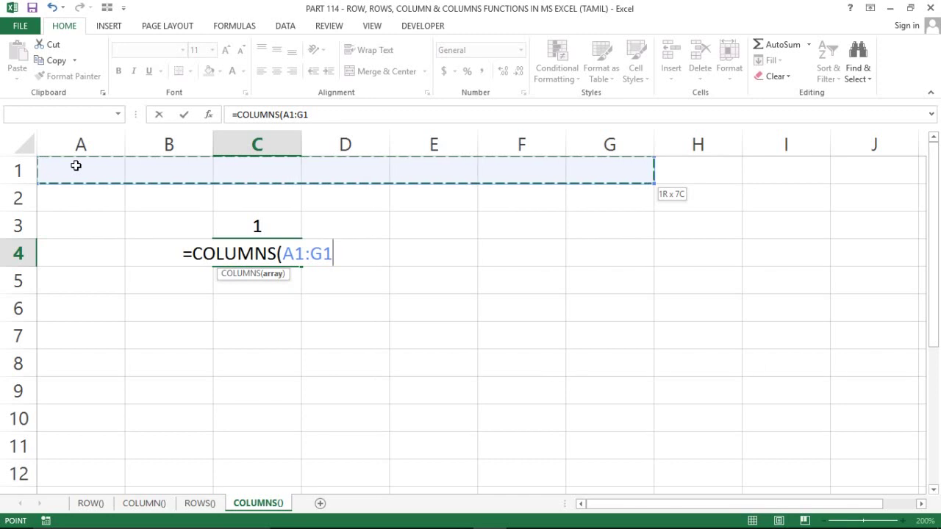
pyautogui.write(')')
pyautogui.press('Return')
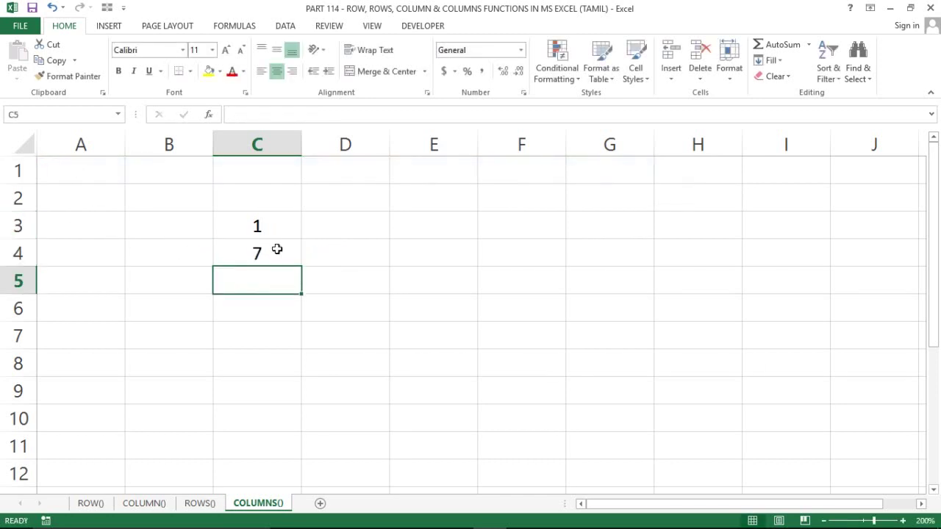
pyautogui.click(245, 245)
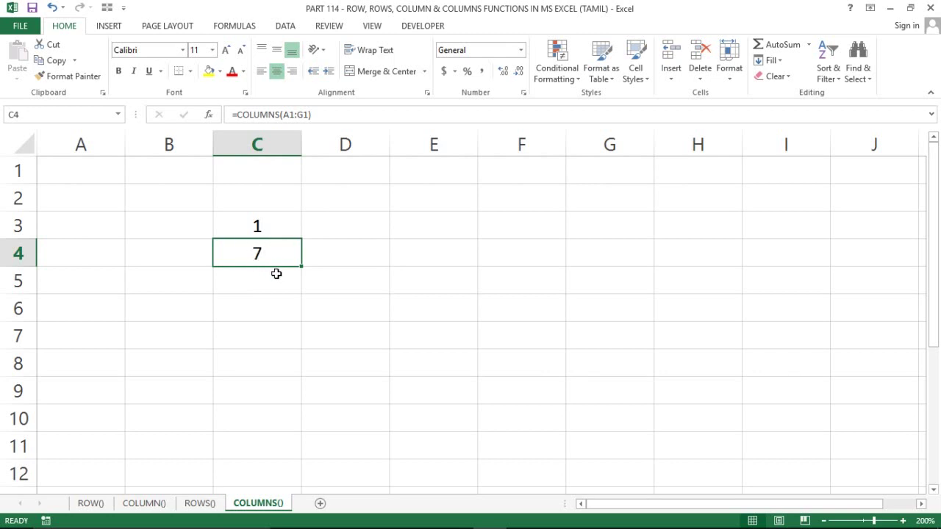
# Enter =COLUMNS({1,2,3,4;5,6,7,8}) in C5 and highlight the 1,2,3,4 row in the formula
pyautogui.click(257, 279)
pyautogui.write('=')
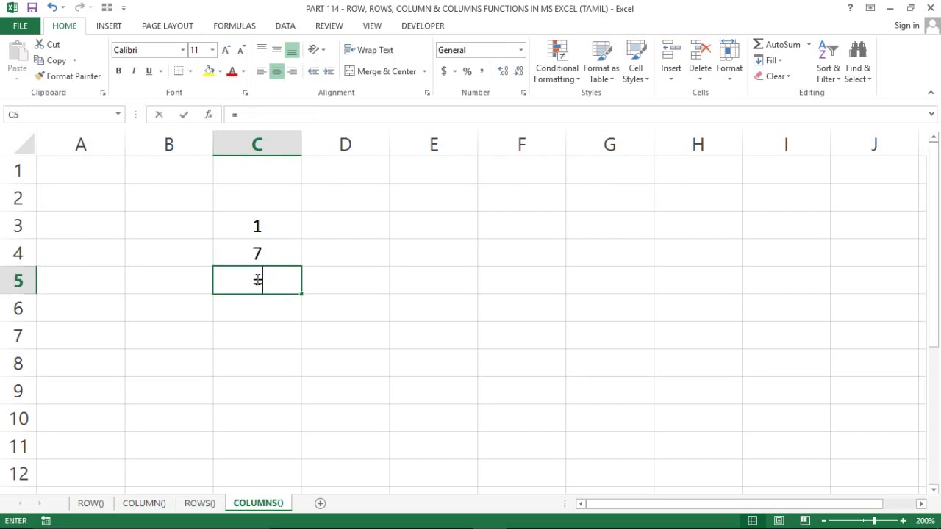
pyautogui.write('COLU')
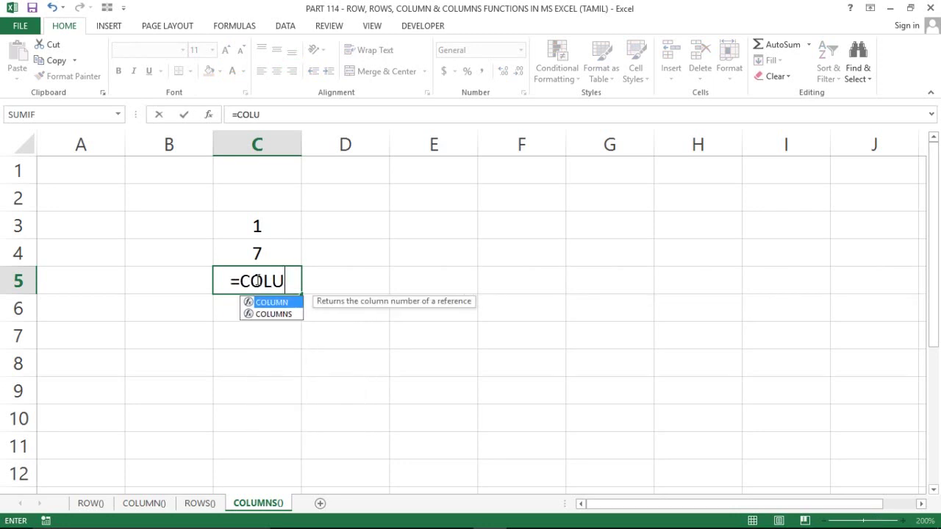
pyautogui.write('MN')
pyautogui.press('Down')
pyautogui.press('Tab')
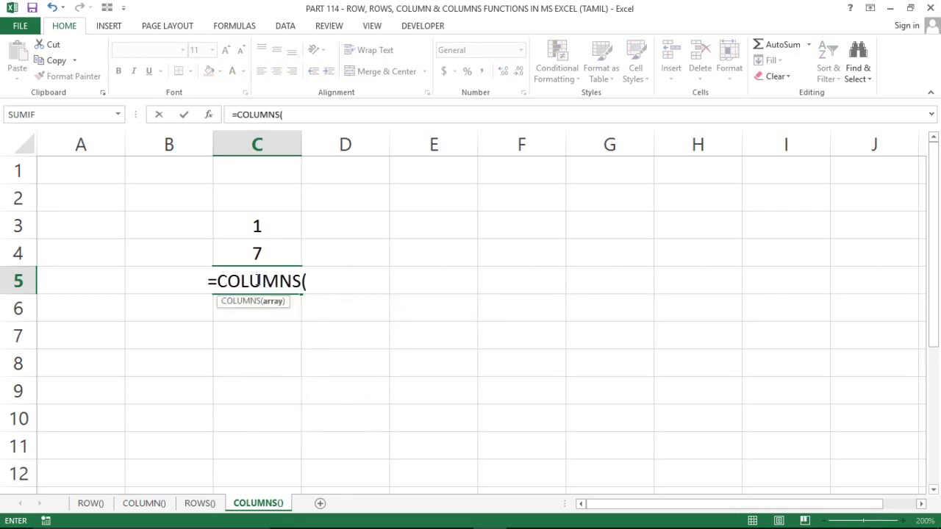
pyautogui.write('{')
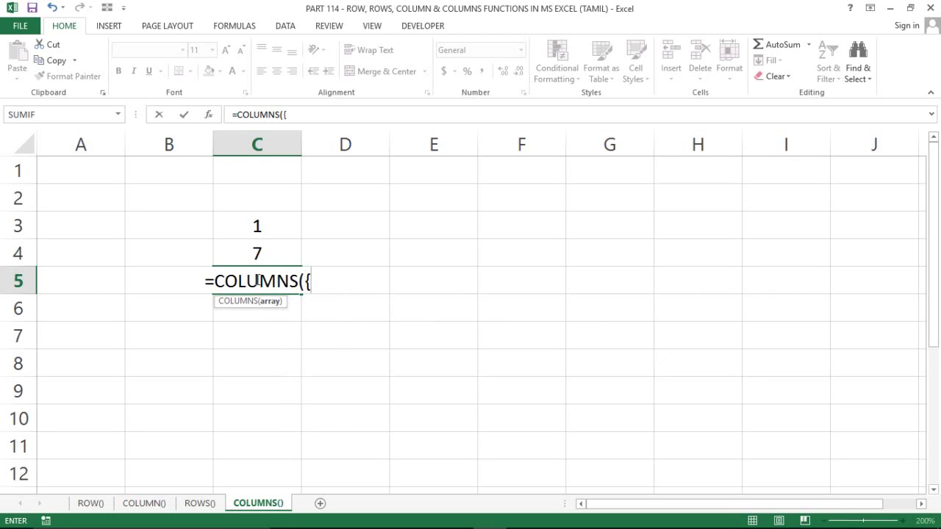
pyautogui.write('1')
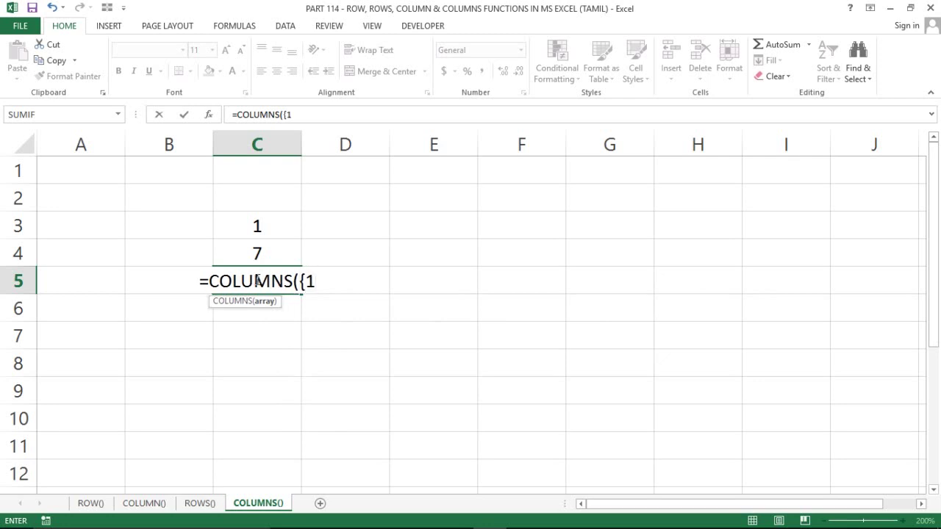
pyautogui.write(',2,3')
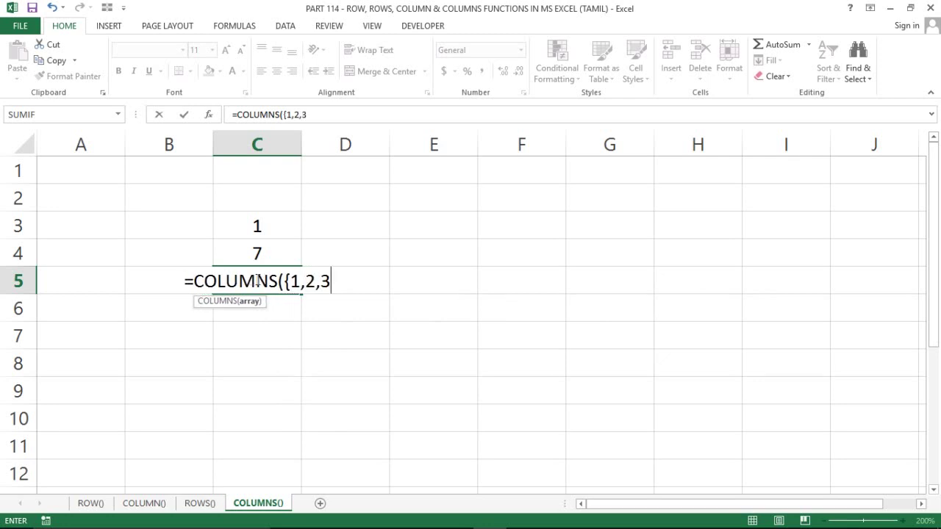
pyautogui.write(',')
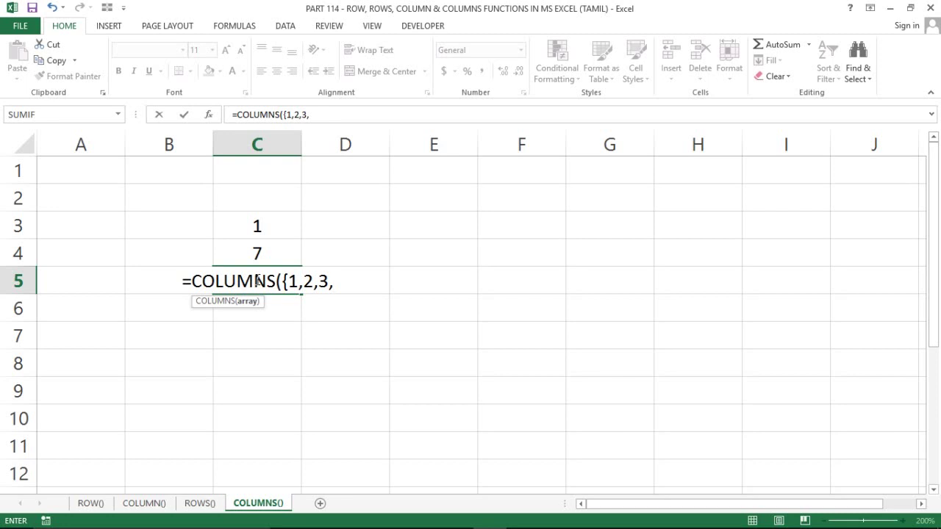
pyautogui.write('4')
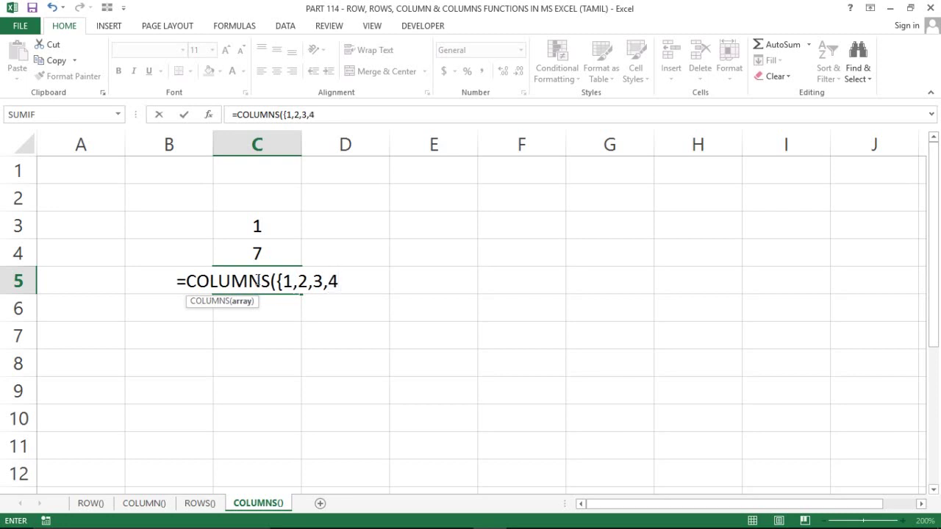
pyautogui.write(';')
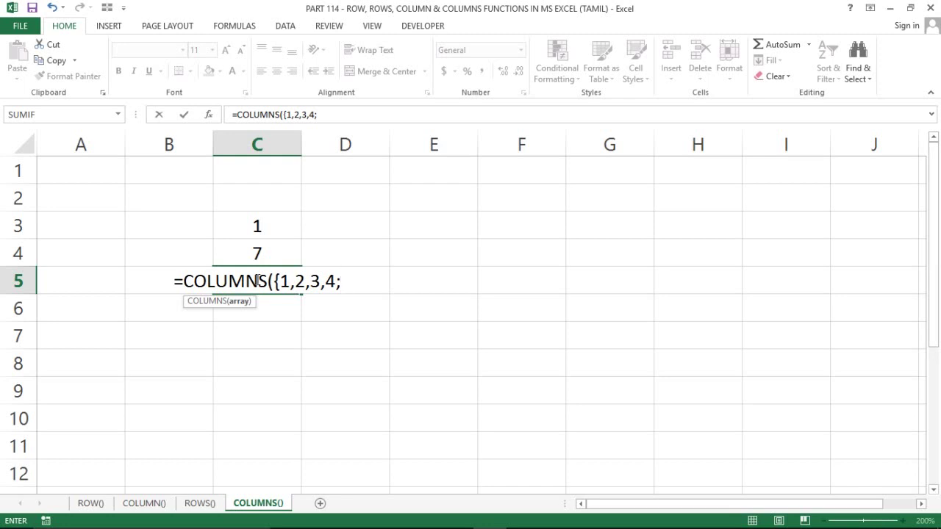
pyautogui.write('5')
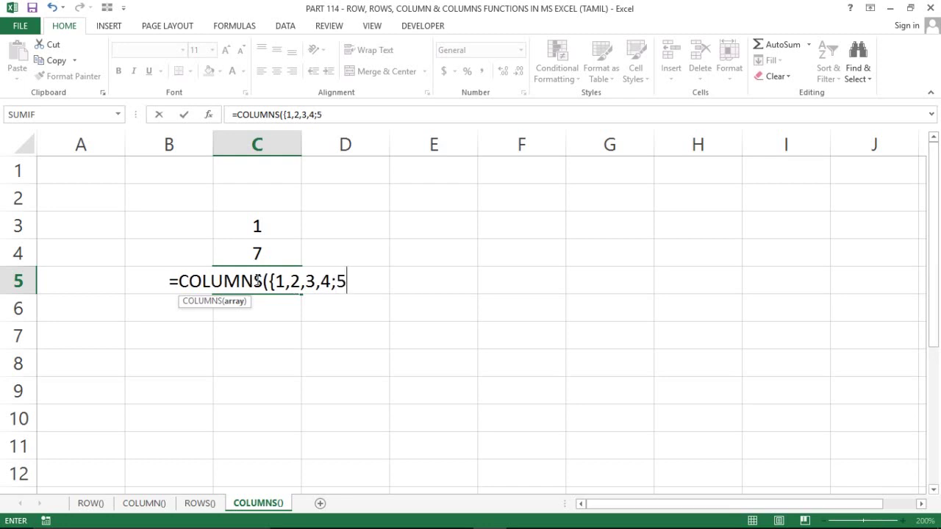
pyautogui.write(',6,7,8')
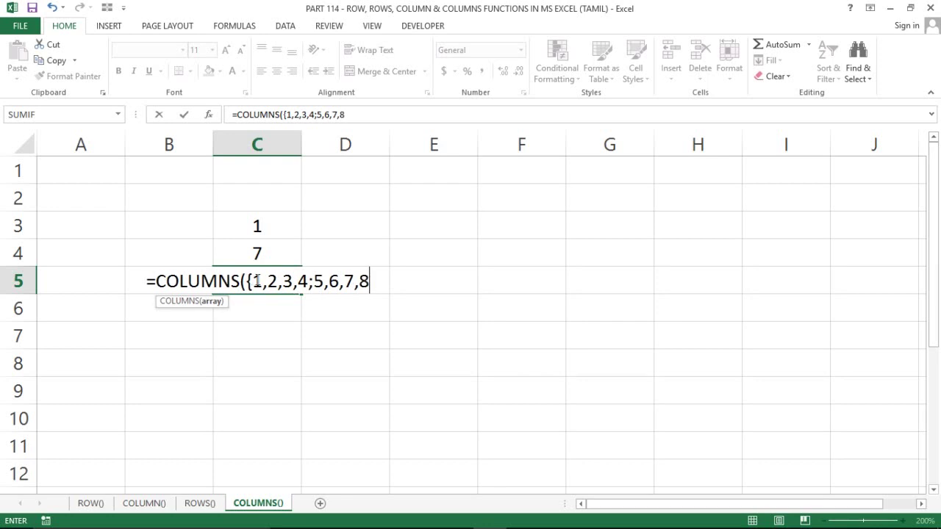
pyautogui.write('}')
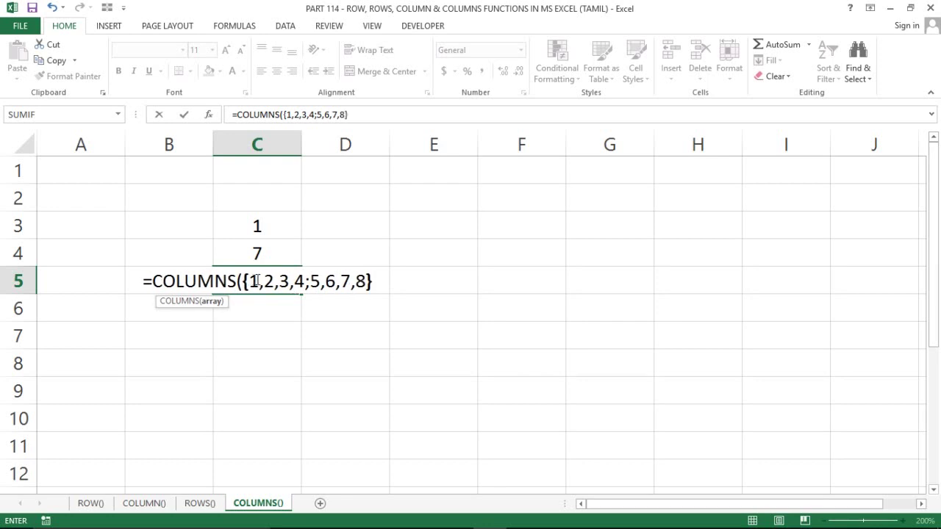
pyautogui.write(')')
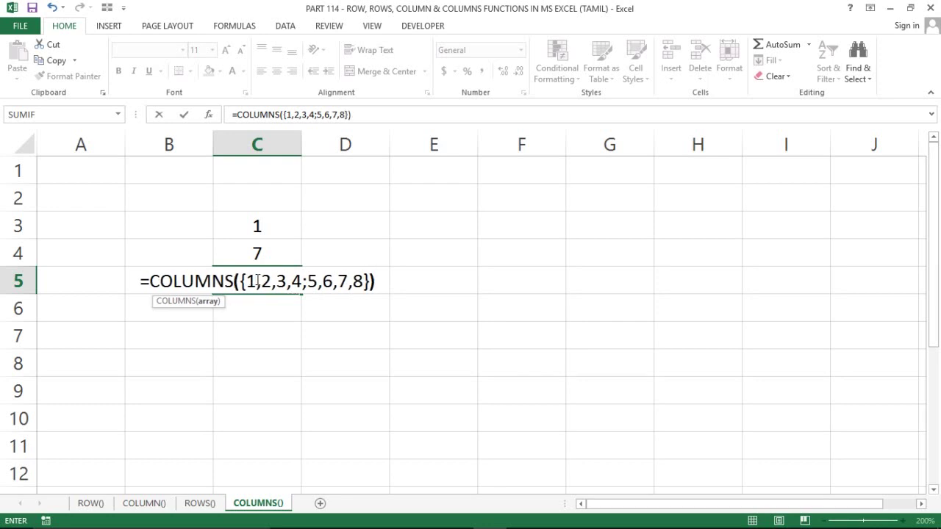
pyautogui.press('Return')
pyautogui.click(275, 285)
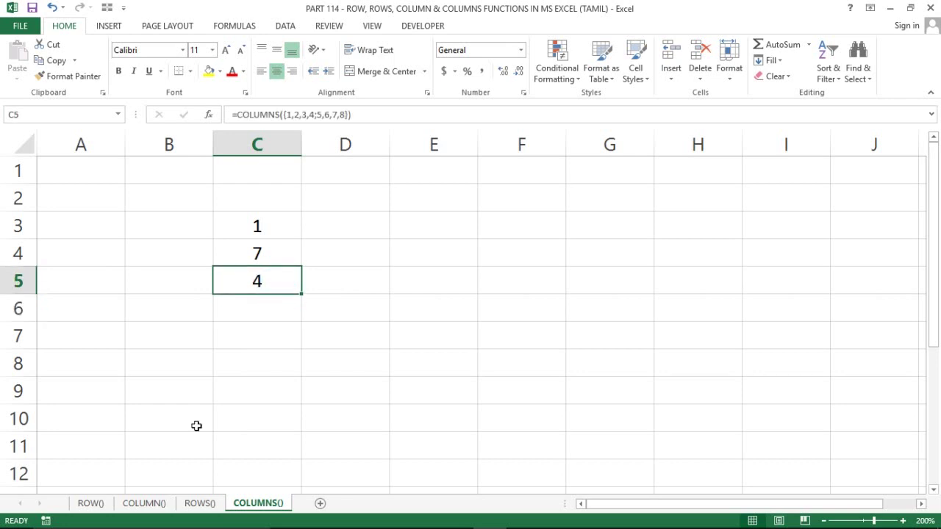
pyautogui.click(354, 217)
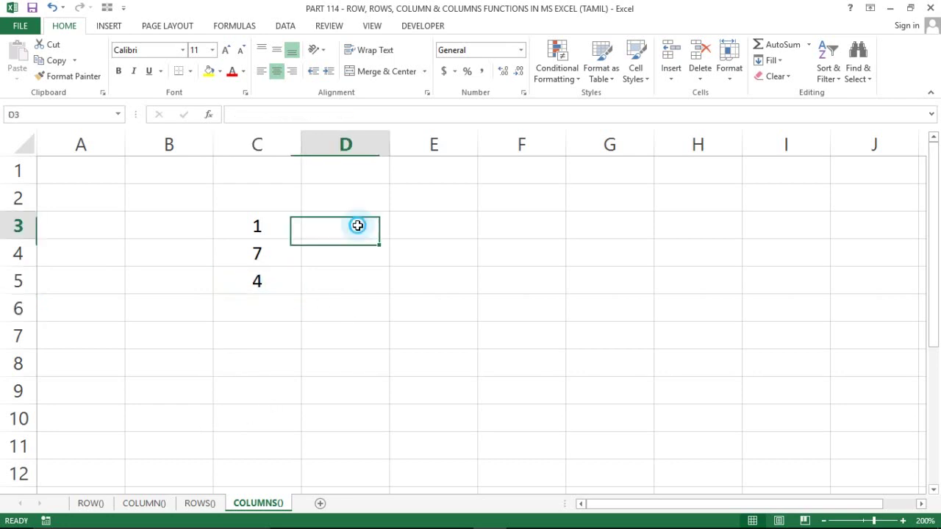
pyautogui.doubleClick(262, 281)
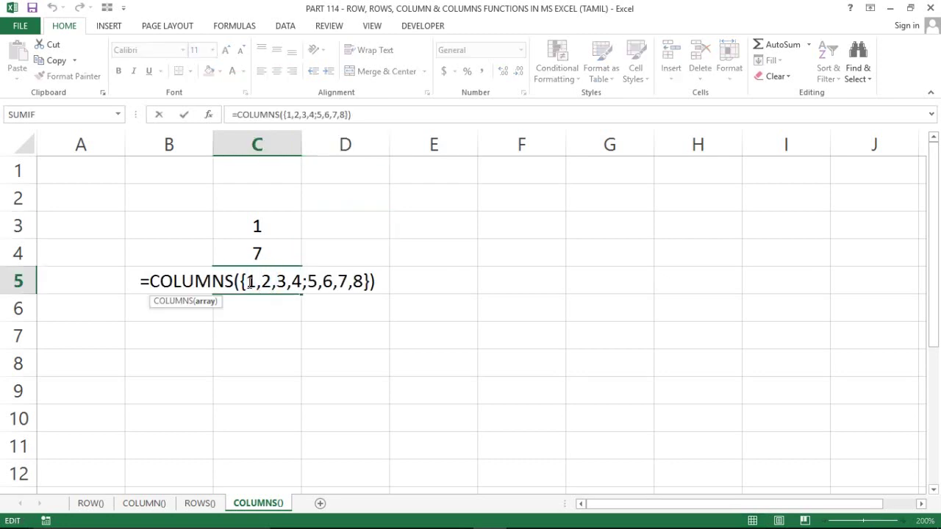
pyautogui.moveTo(245, 282); pyautogui.dragTo(302, 281)
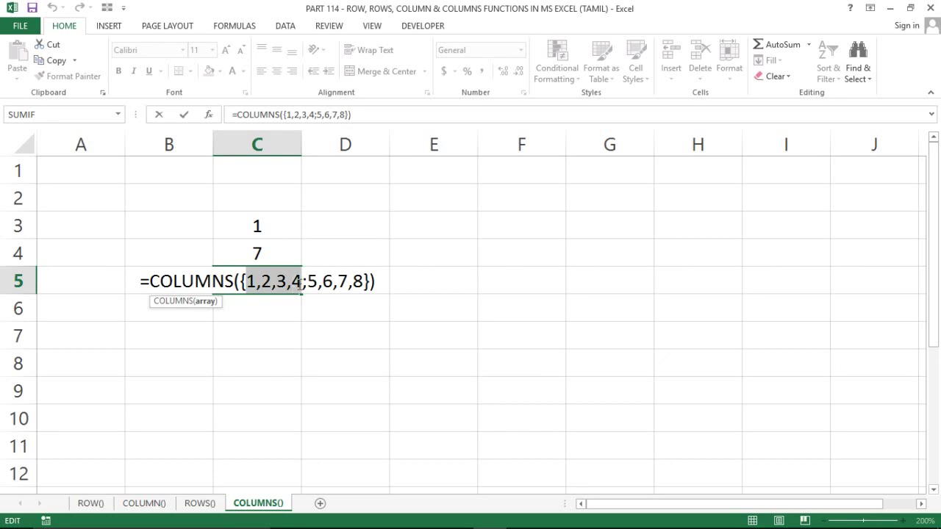
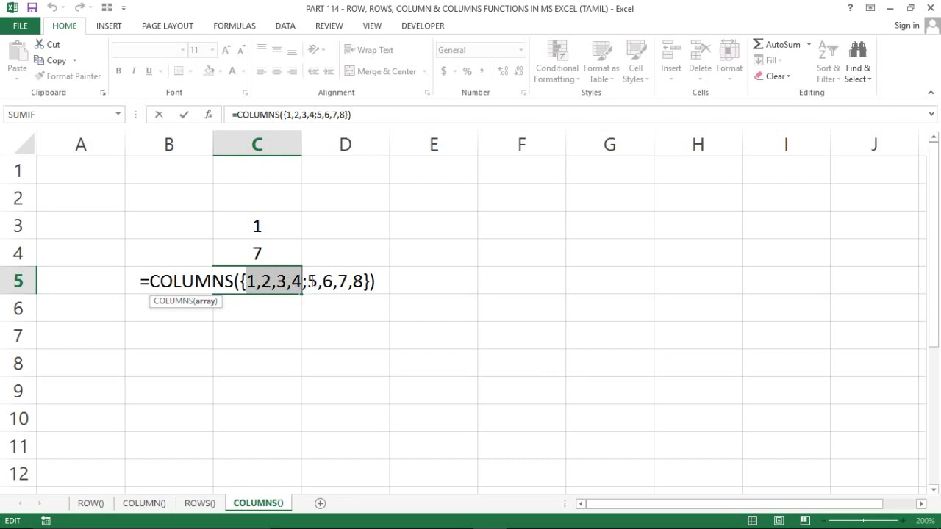
# Highlight the array rows 5,6,7,8 and 1,2,3,4 in C5's formula, then commit it to return 4
pyautogui.moveTo(308, 280); pyautogui.dragTo(364, 283)
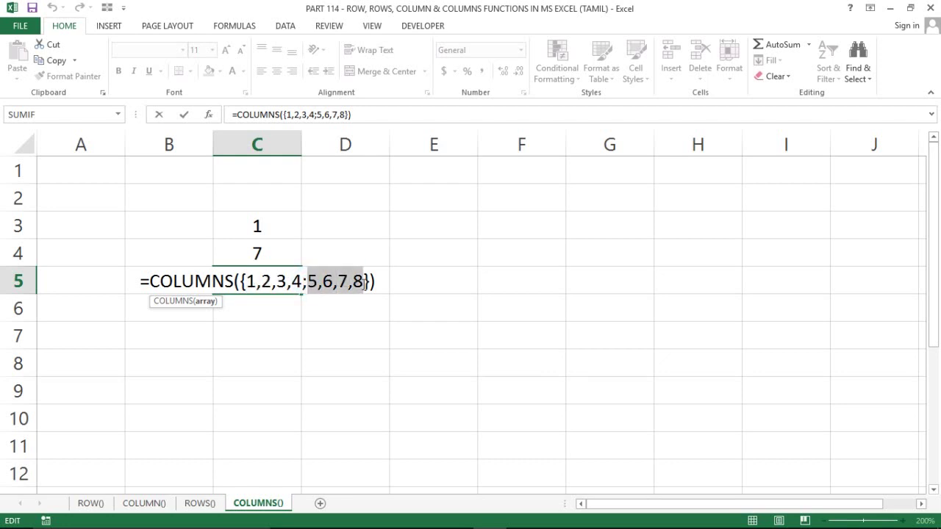
pyautogui.click(306, 282)
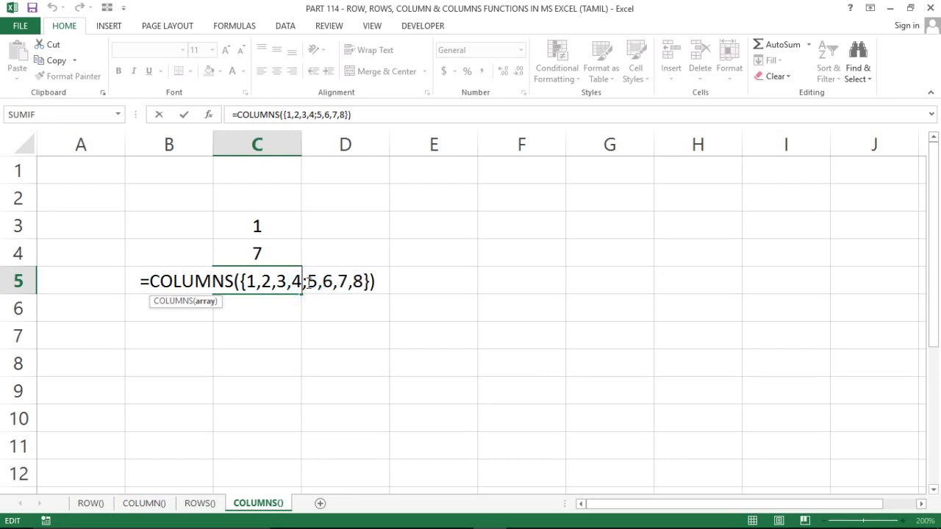
pyautogui.moveTo(307, 281); pyautogui.dragTo(297, 282)
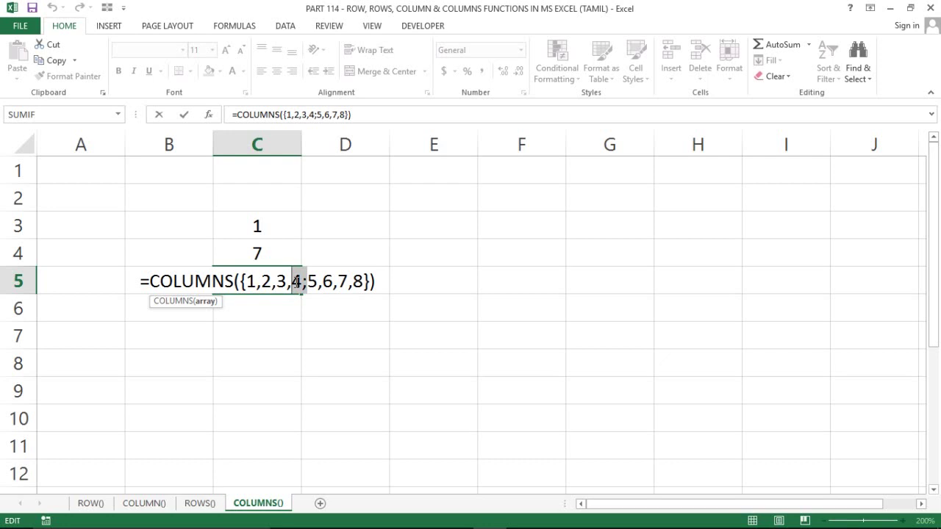
pyautogui.click(310, 280)
pyautogui.click(314, 281)
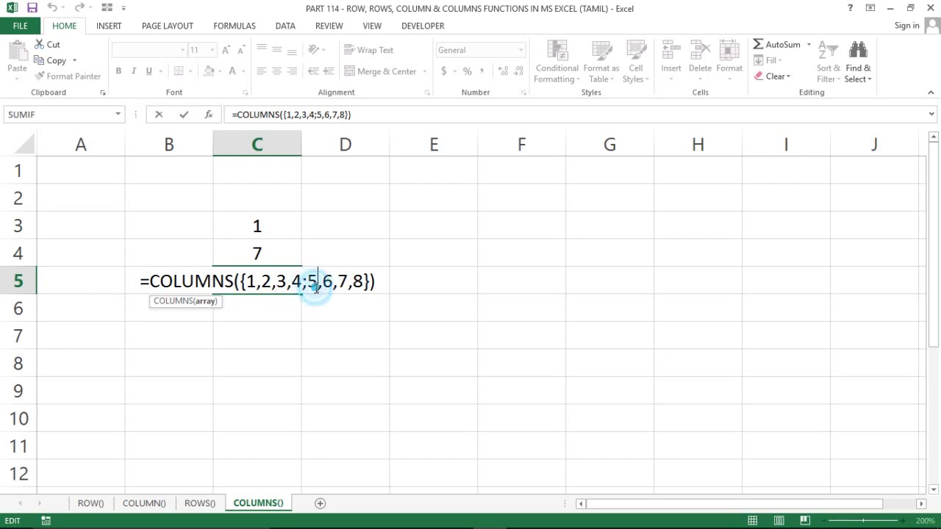
pyautogui.moveTo(246, 282); pyautogui.dragTo(297, 281)
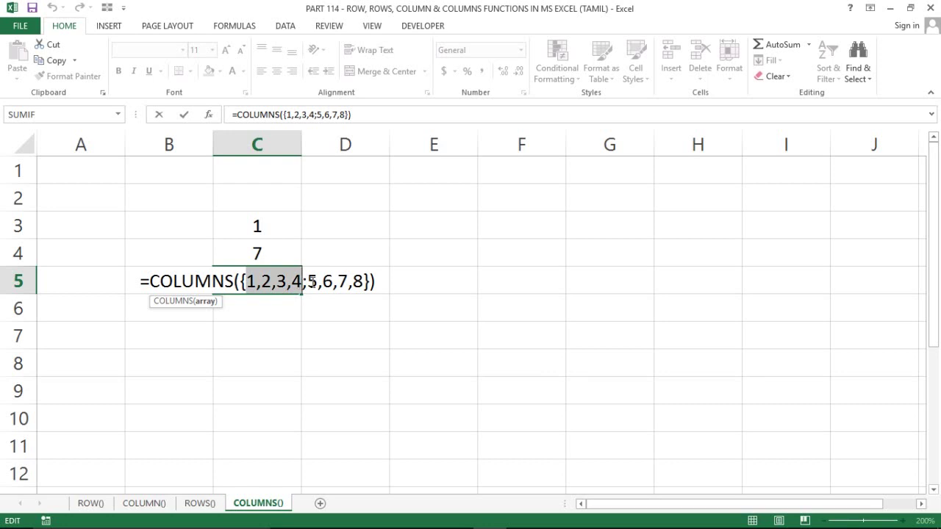
pyautogui.click(311, 281)
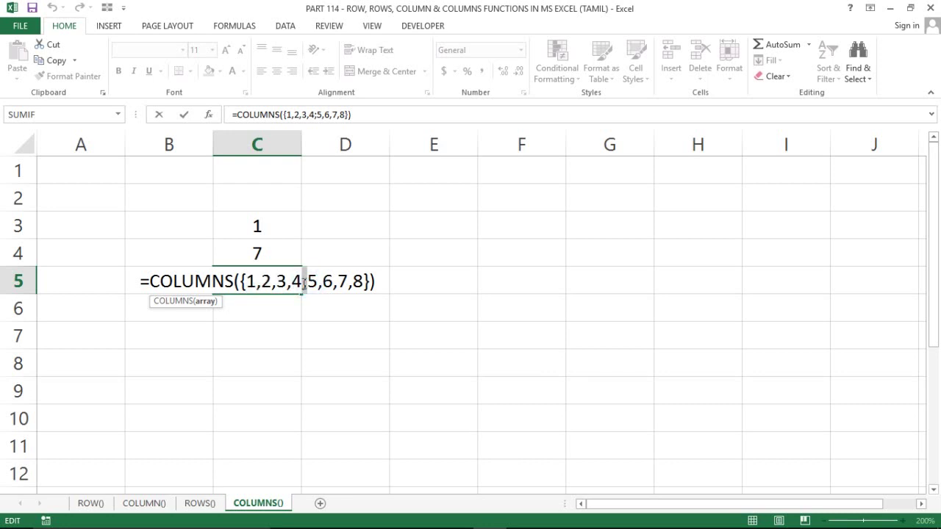
pyautogui.press('Return')
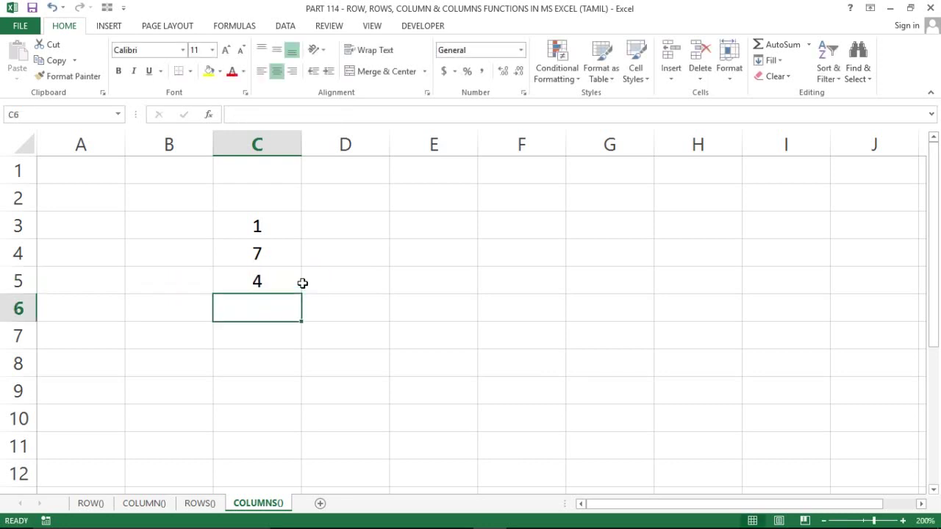
pyautogui.click(206, 501)
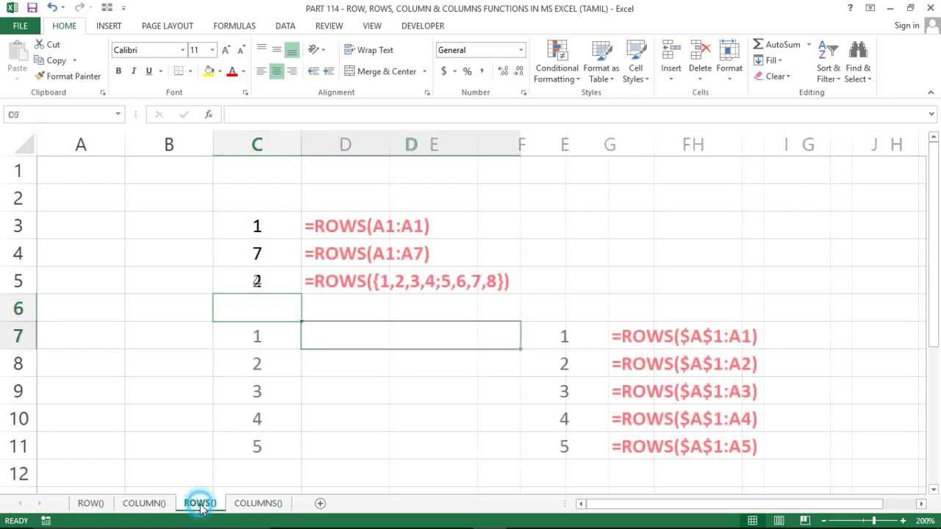
pyautogui.doubleClick(383, 285)
pyautogui.press('Escape')
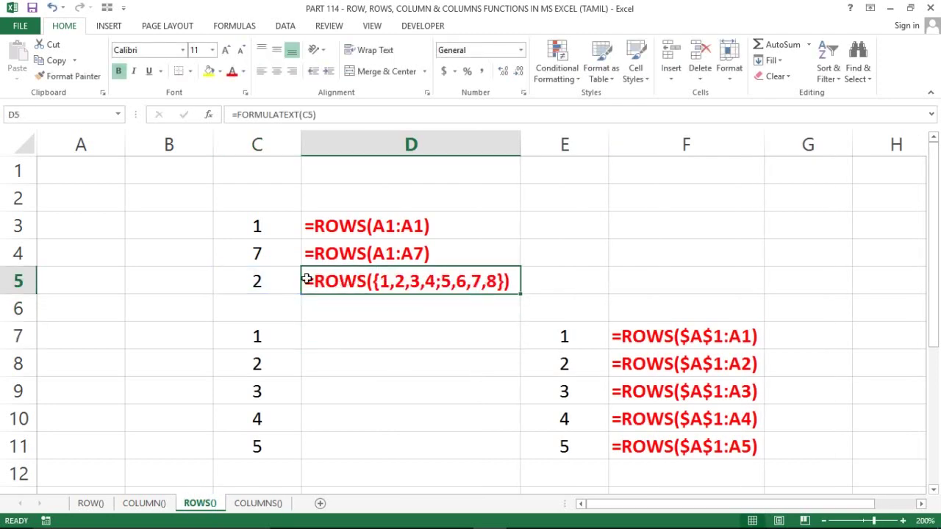
pyautogui.doubleClick(254, 278)
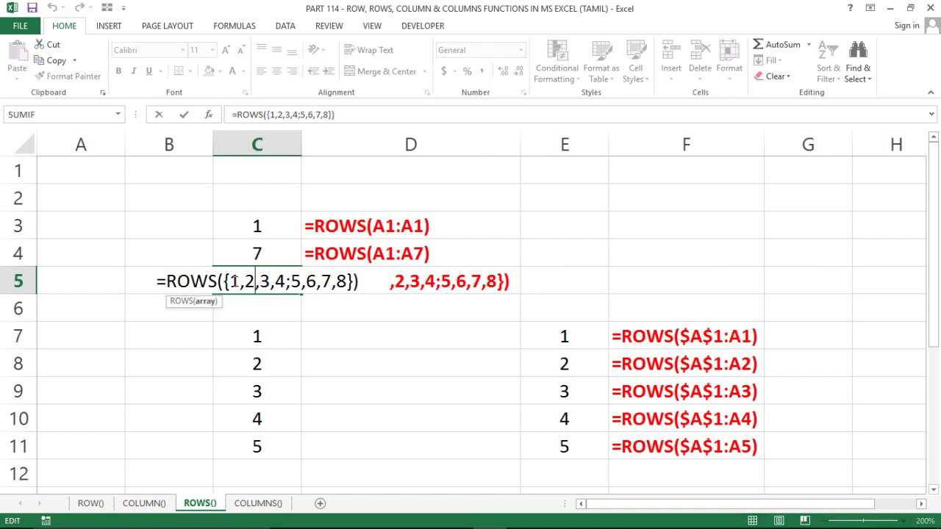
pyautogui.moveTo(229, 282); pyautogui.dragTo(285, 282)
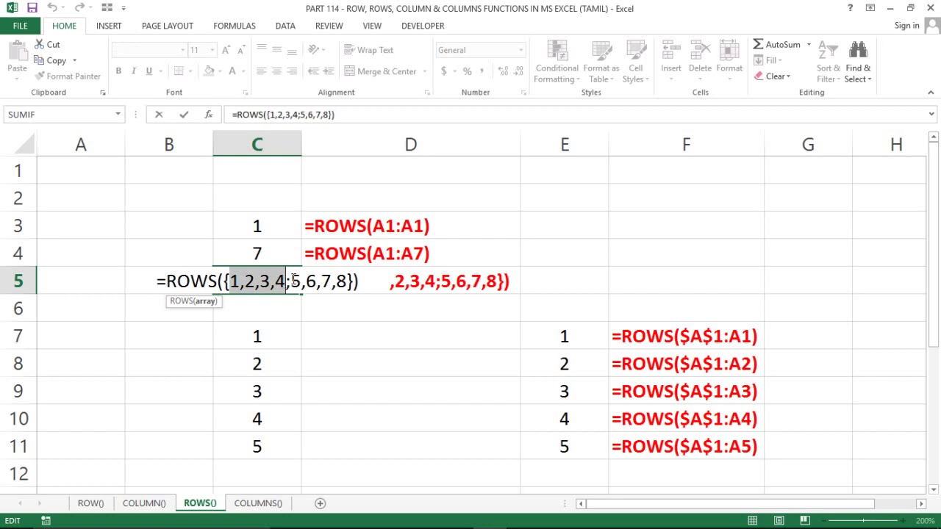
pyautogui.moveTo(291, 283); pyautogui.dragTo(347, 283)
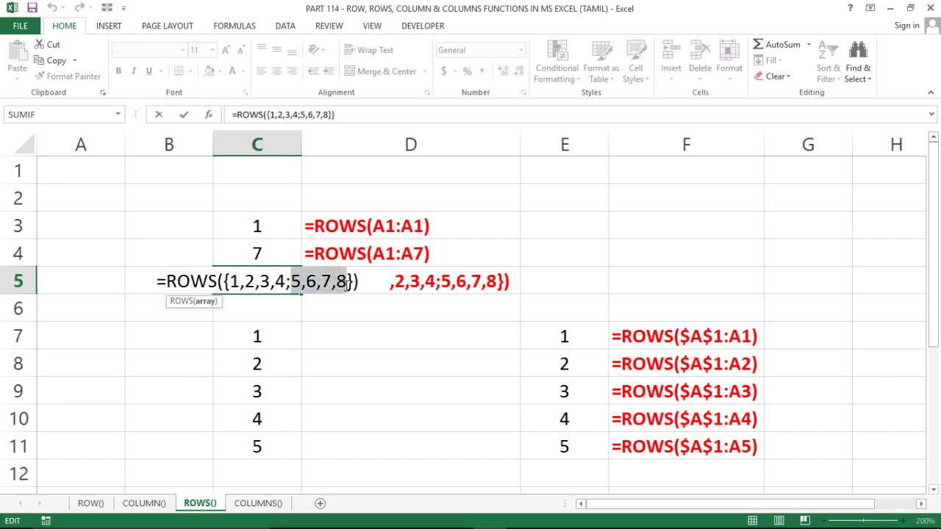
pyautogui.press('Escape')
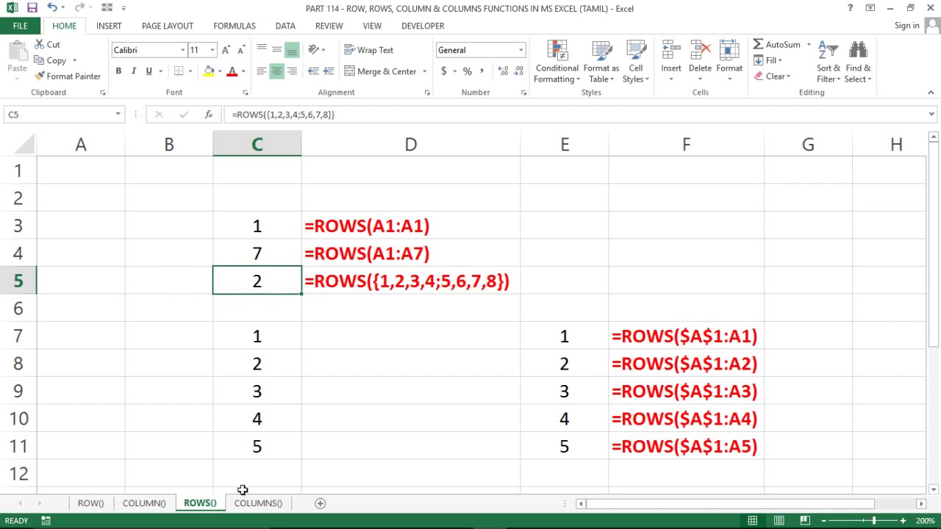
pyautogui.click(254, 504)
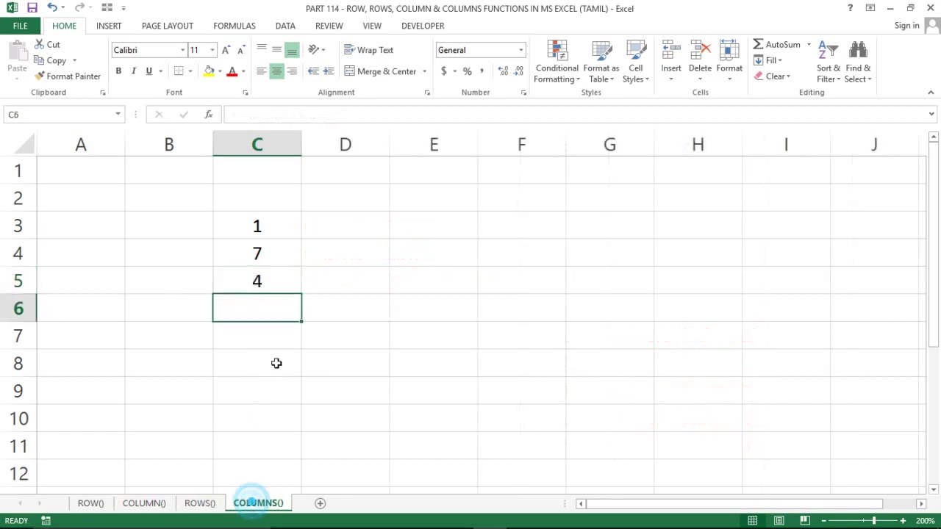
pyautogui.moveTo(257, 297); pyautogui.dragTo(264, 283)
pyautogui.doubleClick(265, 283)
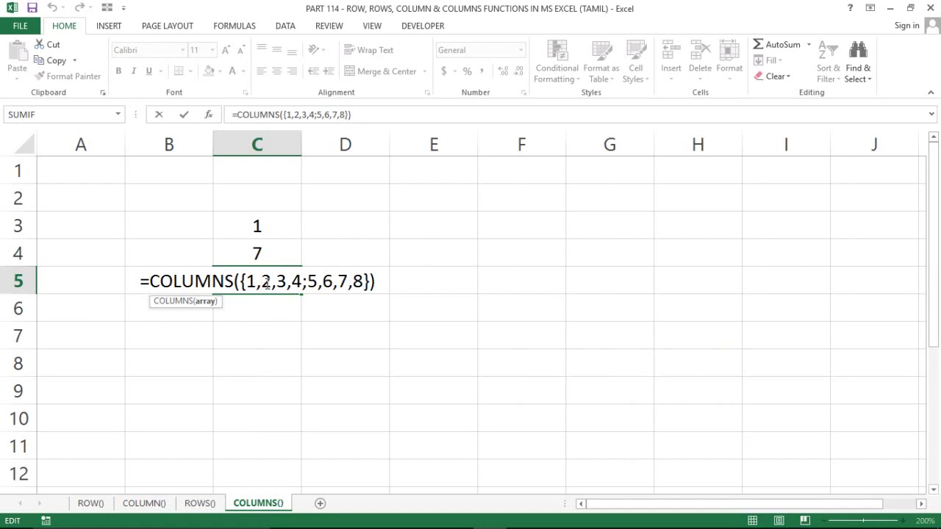
pyautogui.press('Escape')
# Enter =FORMULATEXT(C3) in D3 and fill it down to D5
pyautogui.click(343, 229)
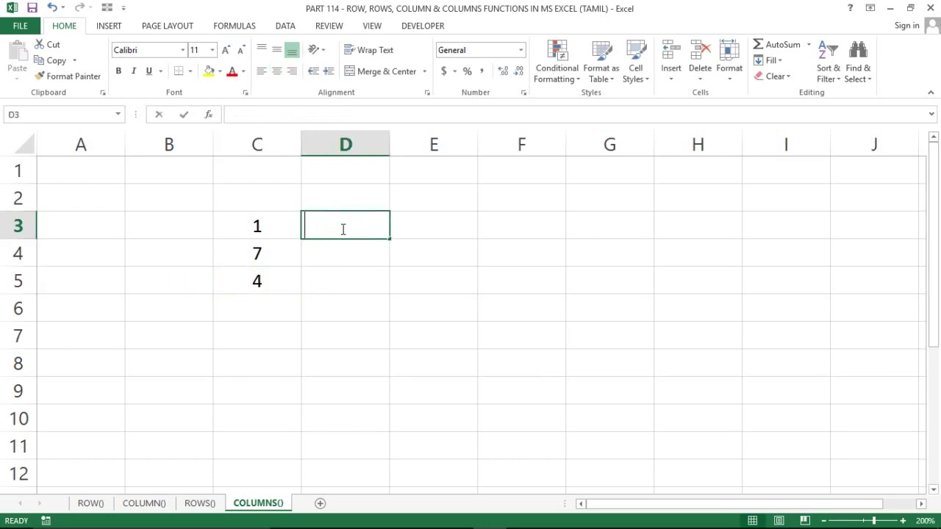
pyautogui.write('=FO')
pyautogui.press('Tab')
pyautogui.press('Left')
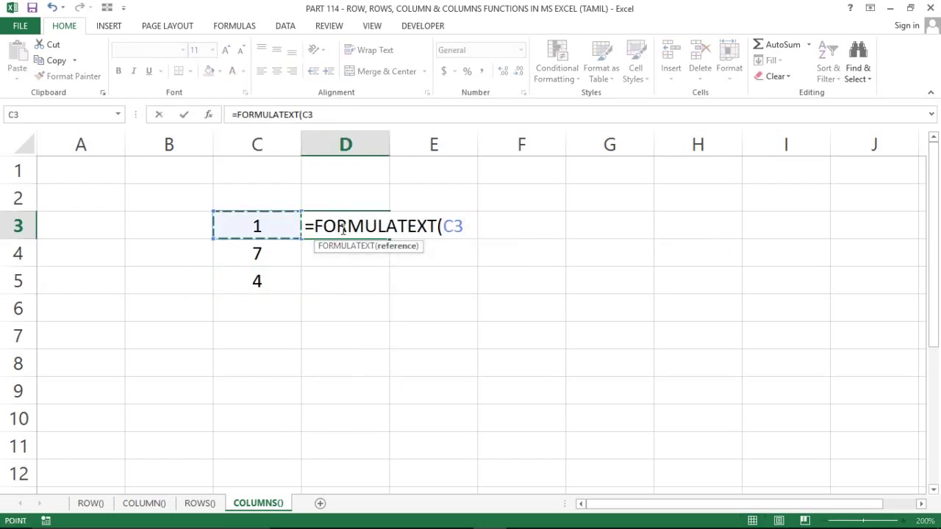
pyautogui.press('Return')
pyautogui.press('Up')
pyautogui.hotkey('shift', 'Down')
pyautogui.hotkey('shift', 'Down')
pyautogui.hotkey('ctrl', 'd')
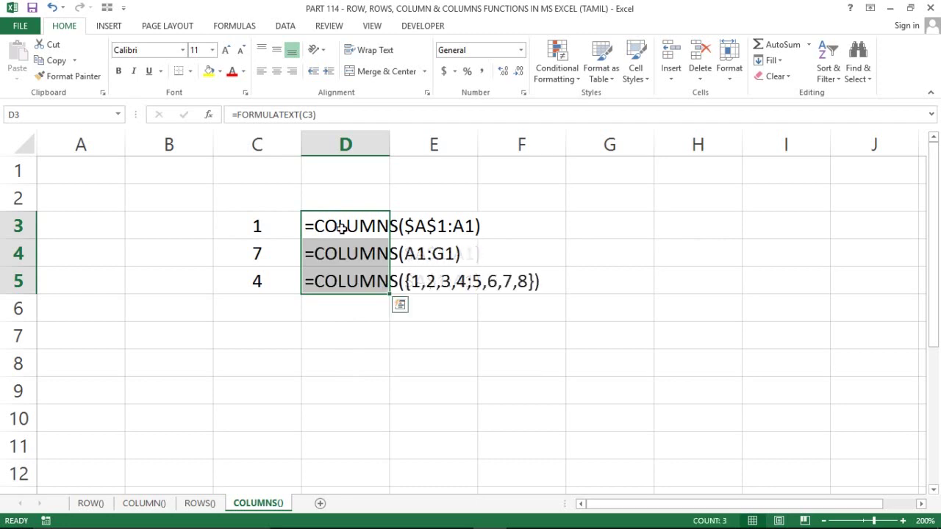
# Make the D3:D5 formula labels bold red and widen column D to fit them
pyautogui.hotkey('ctrl', 'b')
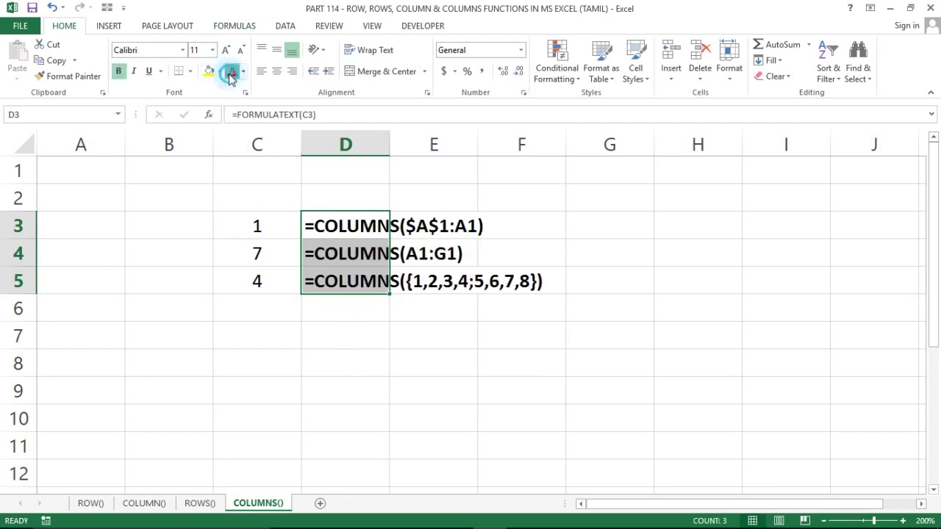
pyautogui.click(230, 73)
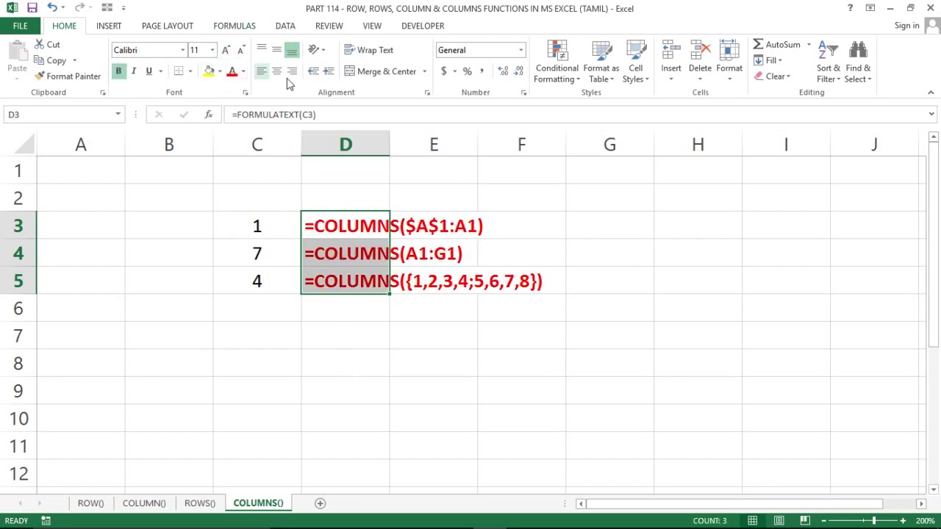
pyautogui.doubleClick(387, 143)
pyautogui.click(310, 298)
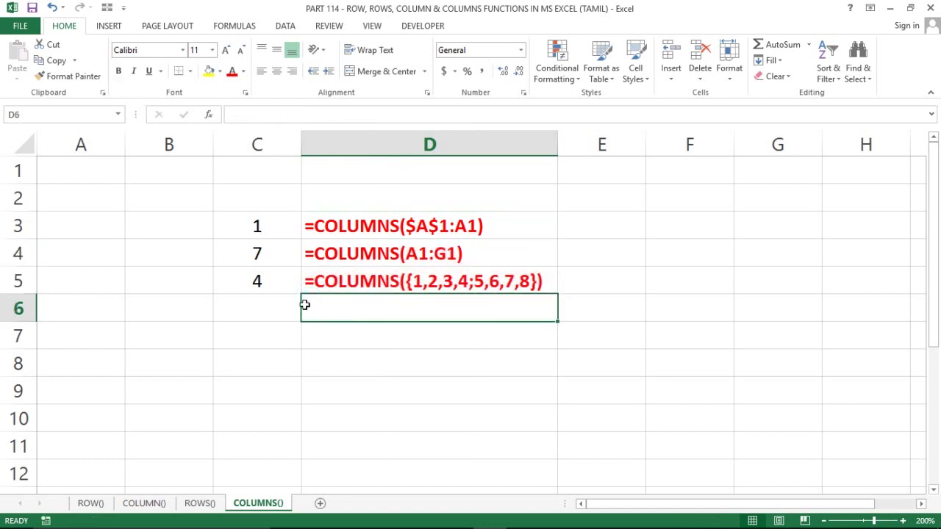
pyautogui.click(274, 336)
pyautogui.click(186, 369)
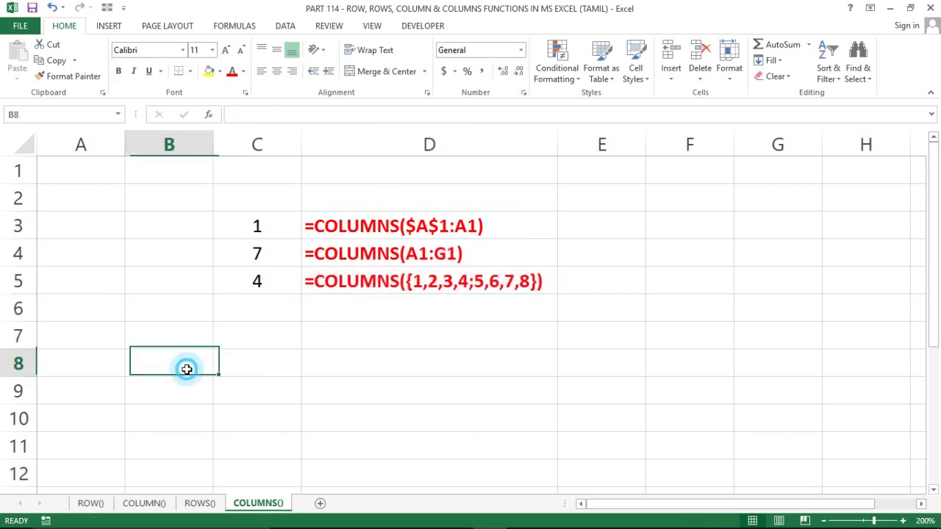
# Enter =COLUMNS($A$1:A1) in E8, anchoring only the first A1, so it returns 1
pyautogui.click(574, 365)
pyautogui.write('=')
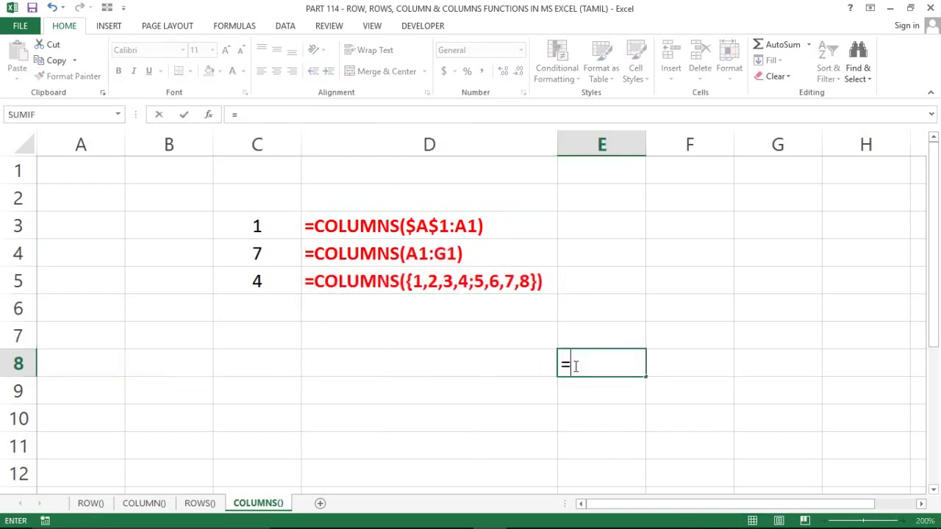
pyautogui.write('COLKI')
pyautogui.press('BackSpace')
pyautogui.press('BackSpace')
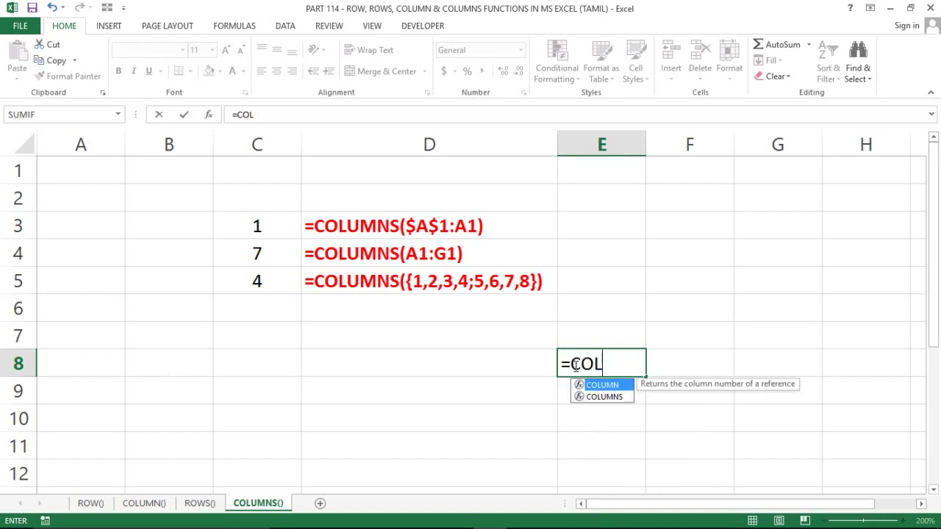
pyautogui.write('UMNS(')
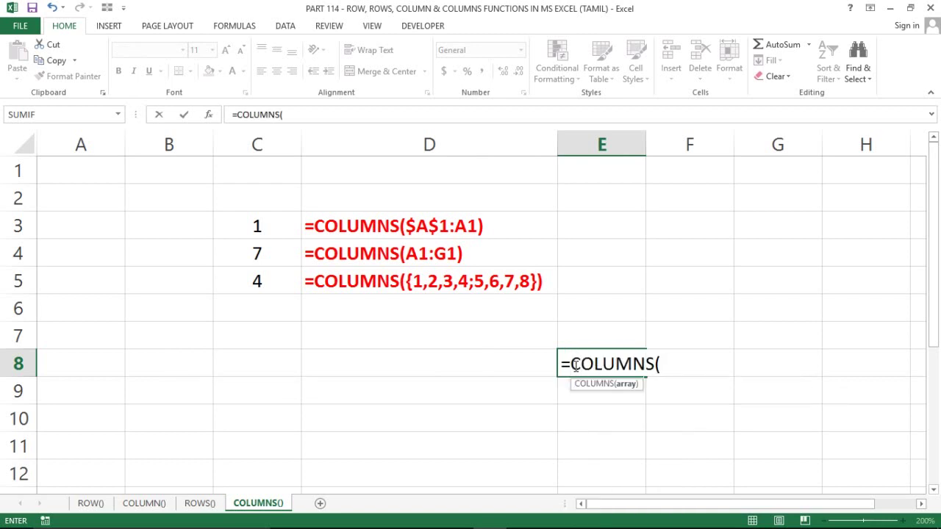
pyautogui.press('Left')
pyautogui.press('Left')
pyautogui.press('Left')
pyautogui.press('Left')
pyautogui.press('Up')
pyautogui.press('Up')
pyautogui.press('Up')
pyautogui.press('Up')
pyautogui.press('Up')
pyautogui.press('Up')
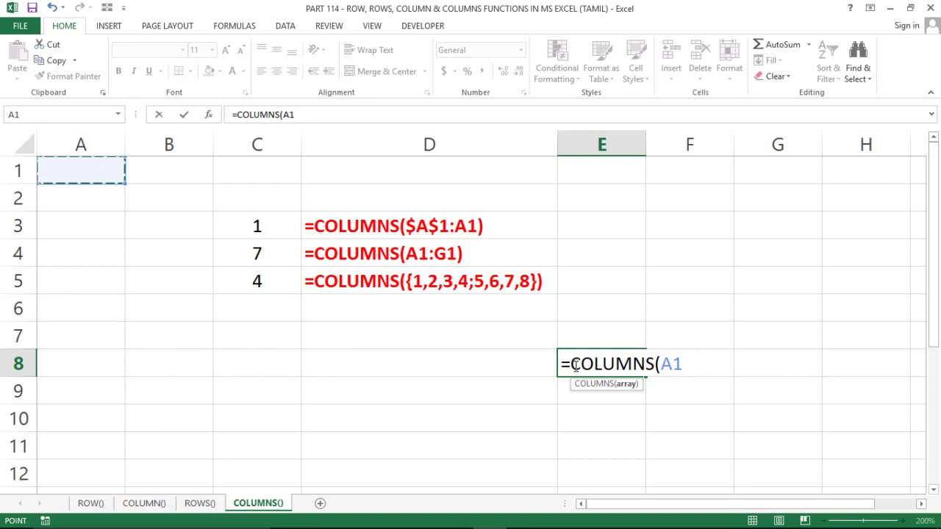
pyautogui.press('F8')
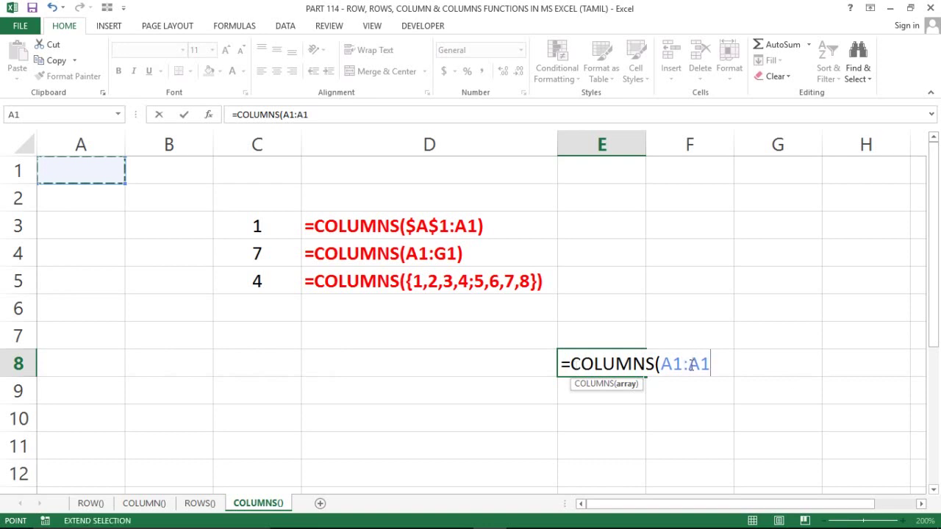
pyautogui.doubleClick(670, 361)
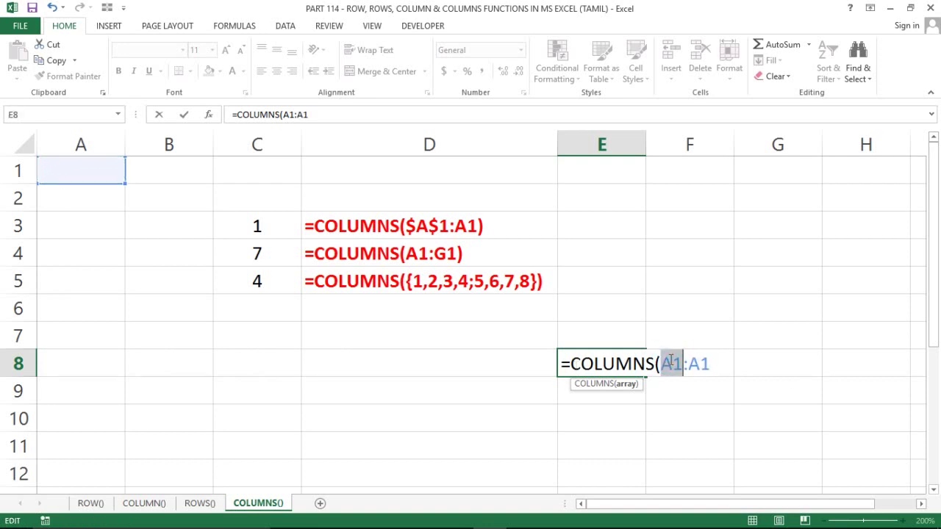
pyautogui.press('F4')
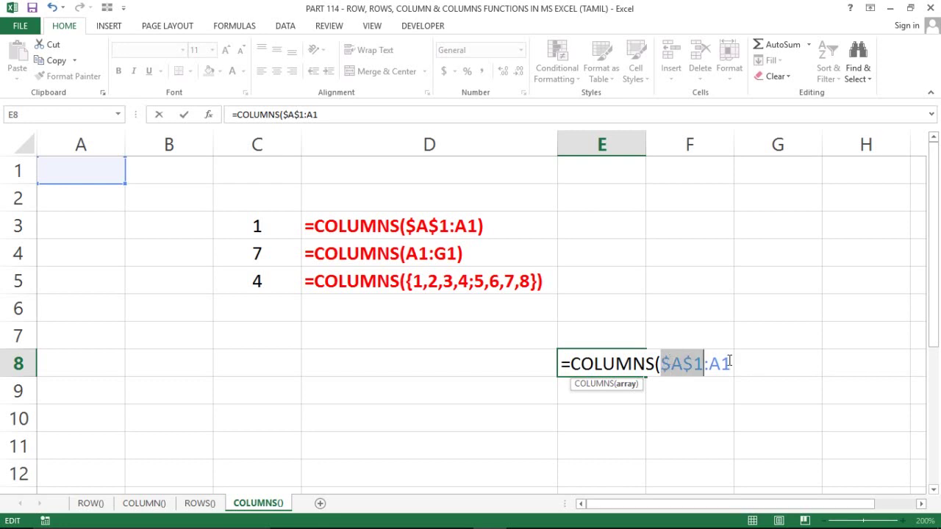
pyautogui.click(730, 362)
pyautogui.write(')')
pyautogui.press('Return')
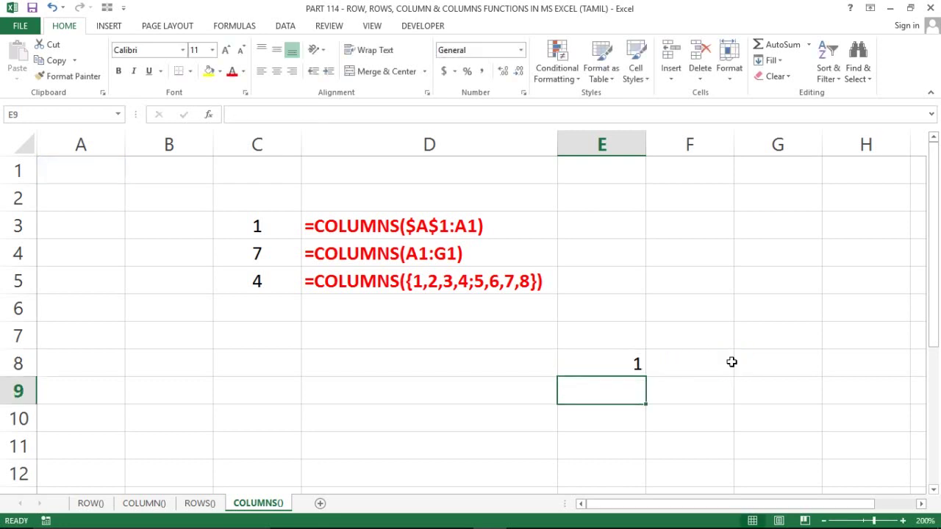
pyautogui.click(641, 362)
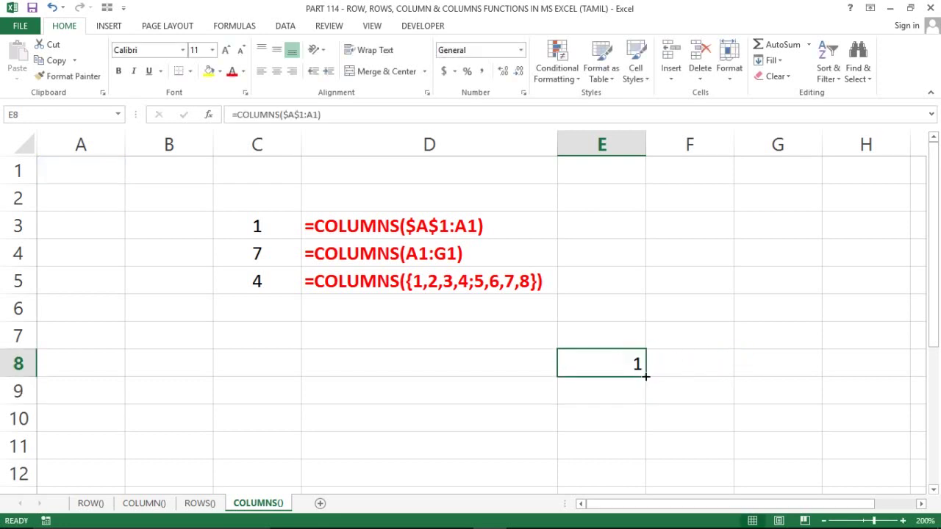
# Fill E8's COLUMNS formula right along row 8 and step through the 1, 2, 3 results
pyautogui.moveTo(646, 375)
pyautogui.mouseDown()
pyautogui.moveTo(938, 385)
pyautogui.moveTo(653, 397)
pyautogui.mouseUp()
pyautogui.press('Left')
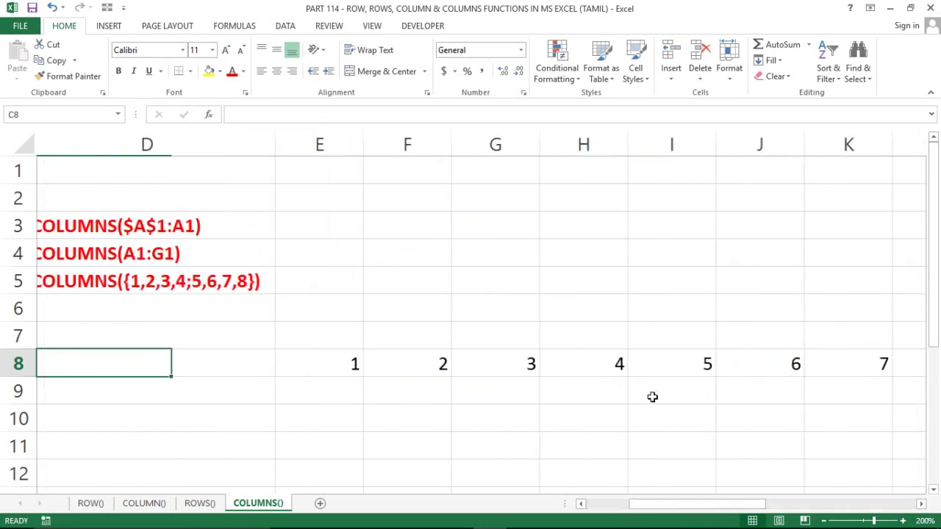
pyautogui.press('Left')
pyautogui.press('Left')
pyautogui.press('Right')
pyautogui.press('Right')
pyautogui.press('Right')
pyautogui.press('Left')
pyautogui.press('Right')
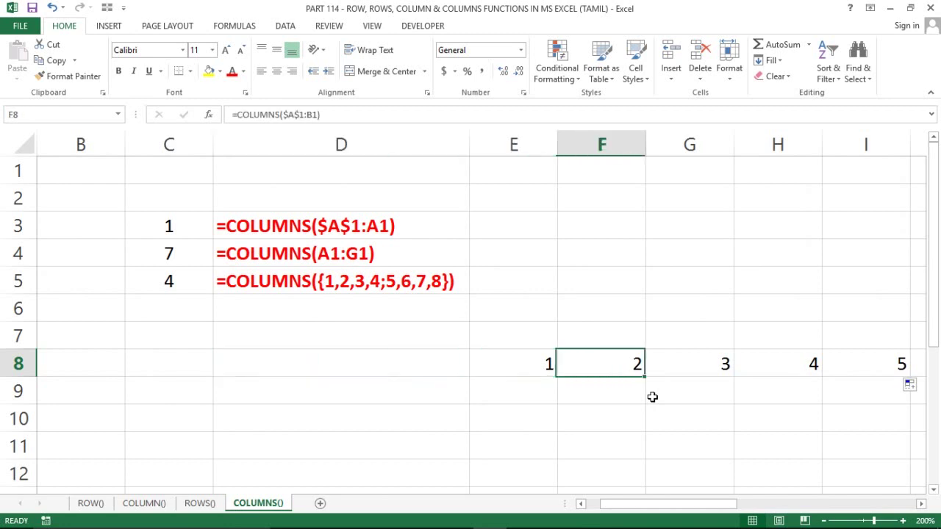
pyautogui.press('Right')
# Delete column G to show the series formulas adjust, then undo the deletion
pyautogui.hotkey('ctrl', 'space')
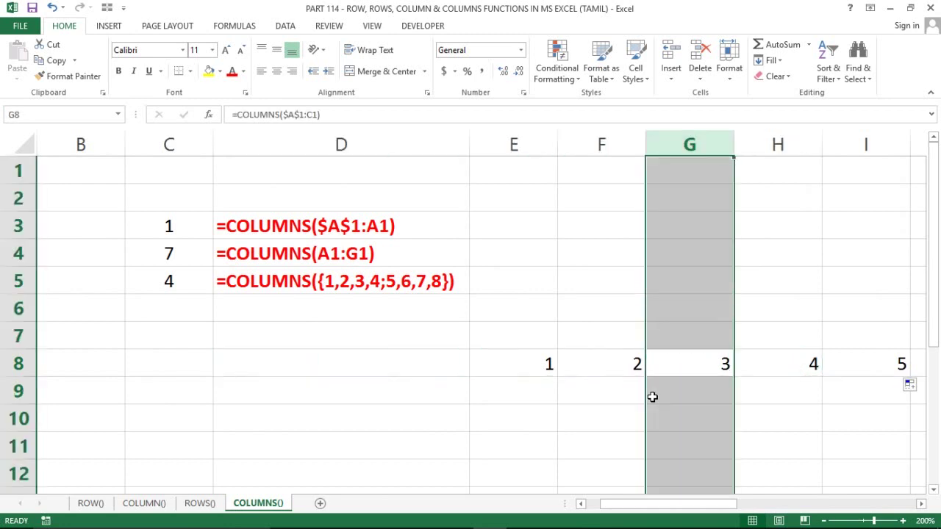
pyautogui.hotkey('ctrl', '-')
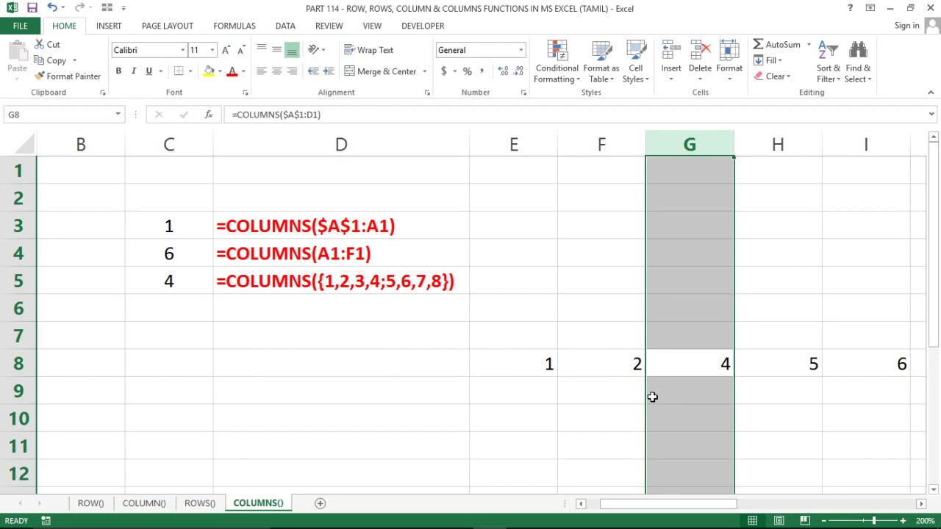
pyautogui.hotkey('ctrl', 'z')
pyautogui.press('Right')
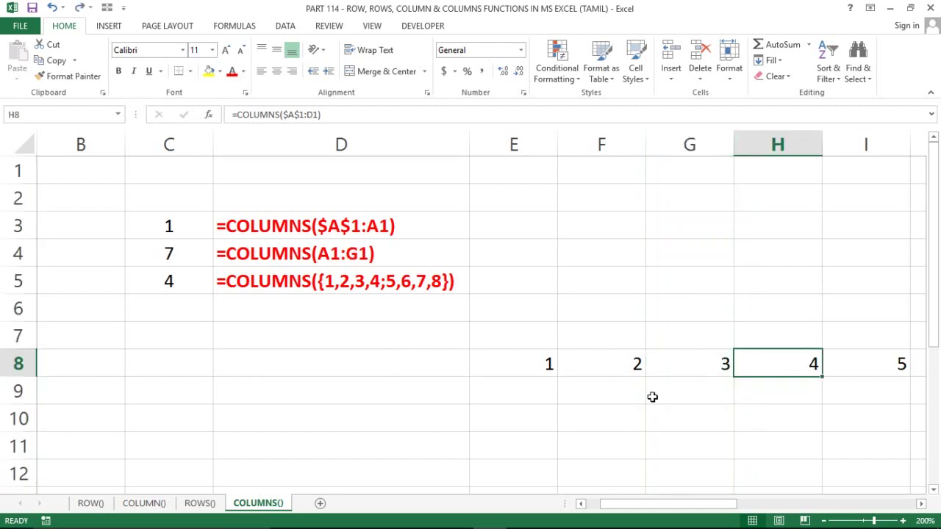
pyautogui.press('Left')
# Return to E8 and open its =COLUMNS($A$1:A1) formula for editing
pyautogui.press('Left')
pyautogui.press('Left')
pyautogui.press('Right')
pyautogui.press('Up')
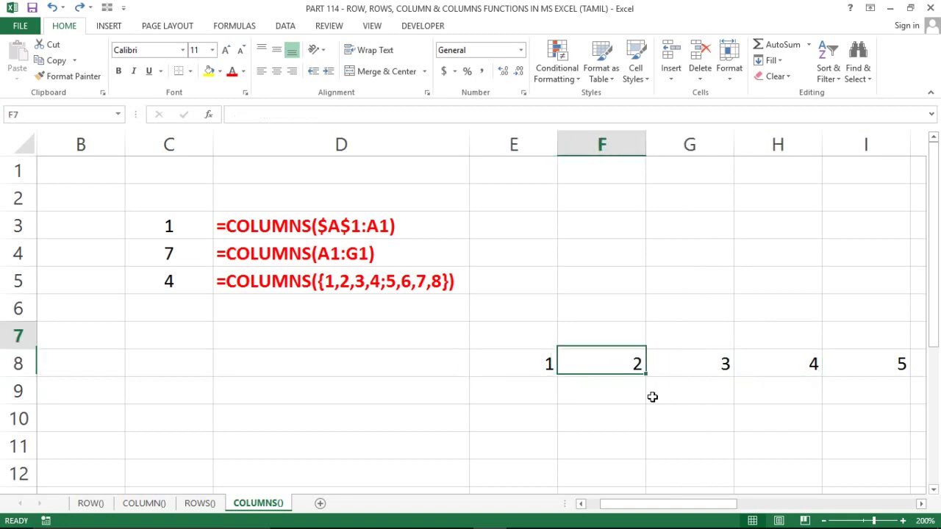
pyautogui.press('alt')
pyautogui.press('Left')
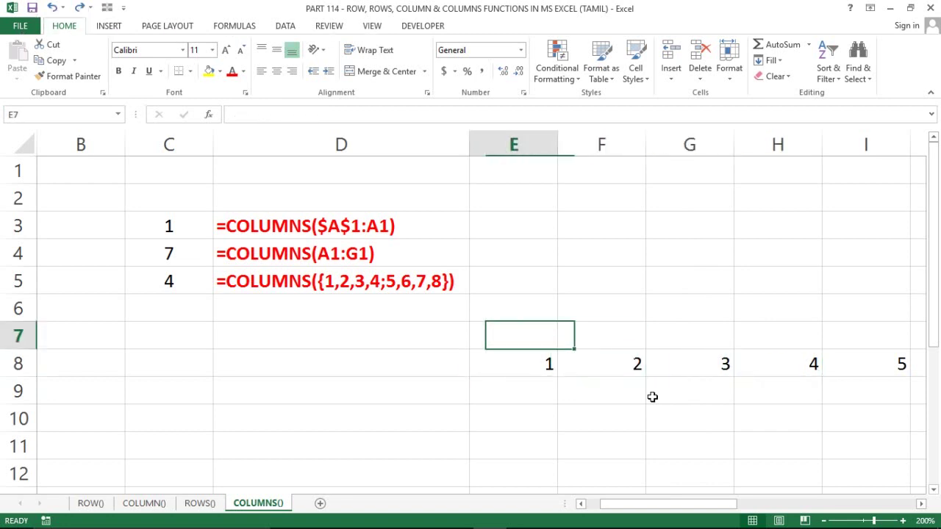
pyautogui.press('Down')
pyautogui.press('Right')
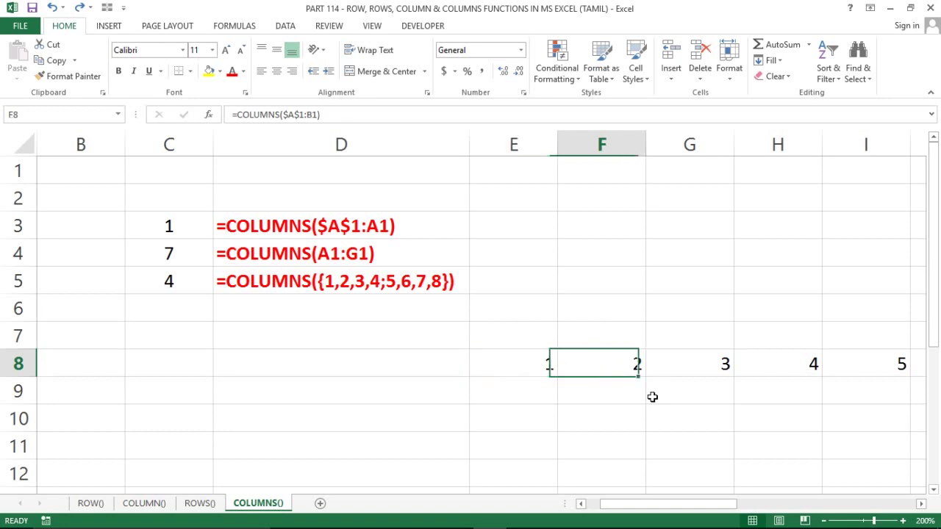
pyautogui.press('Right')
pyautogui.press('Right')
pyautogui.press('Right')
pyautogui.press('Right')
pyautogui.press('Right')
pyautogui.press('Right')
pyautogui.press('Right')
pyautogui.hotkey('ctrl', 'Left')
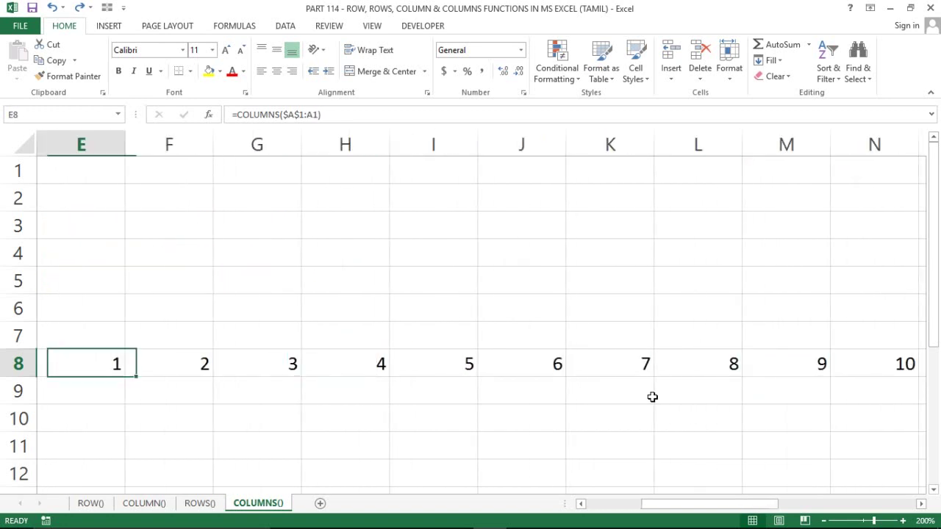
pyautogui.hotkey('ctrl', 'Left')
pyautogui.press('Right')
pyautogui.press('Right')
pyautogui.press('Right')
pyautogui.press('Right')
pyautogui.press('Right')
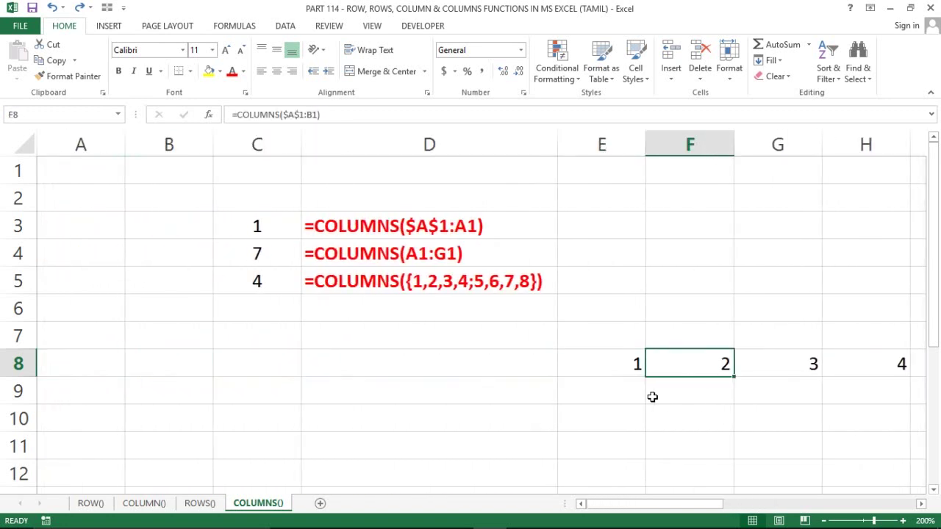
pyautogui.press('Left')
pyautogui.press('F2')
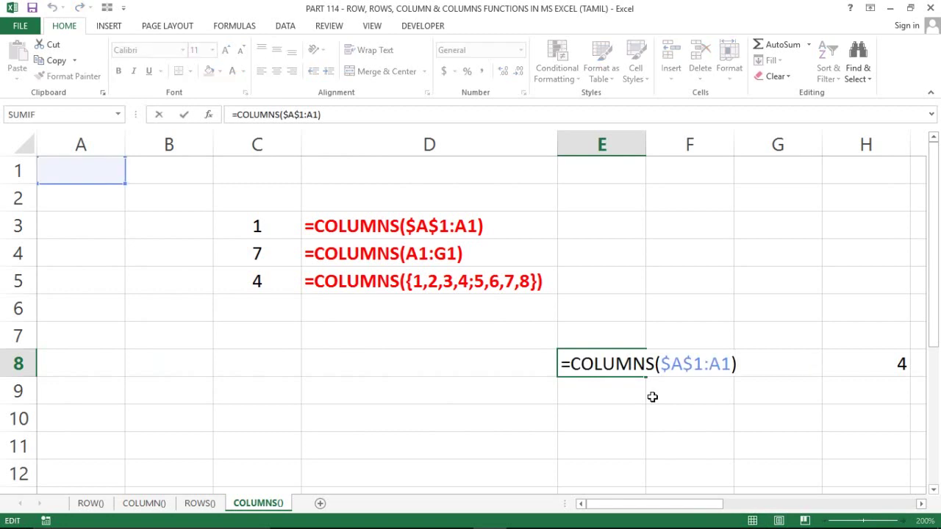
pyautogui.write('`')
pyautogui.hotkey('ctrl', 'Return')
pyautogui.press('Right')
pyautogui.press('F2')
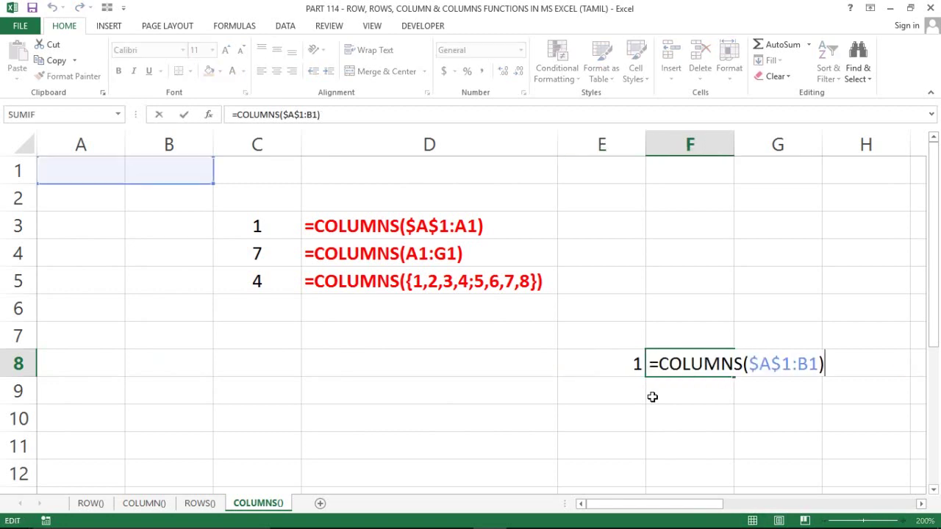
pyautogui.press('Tab')
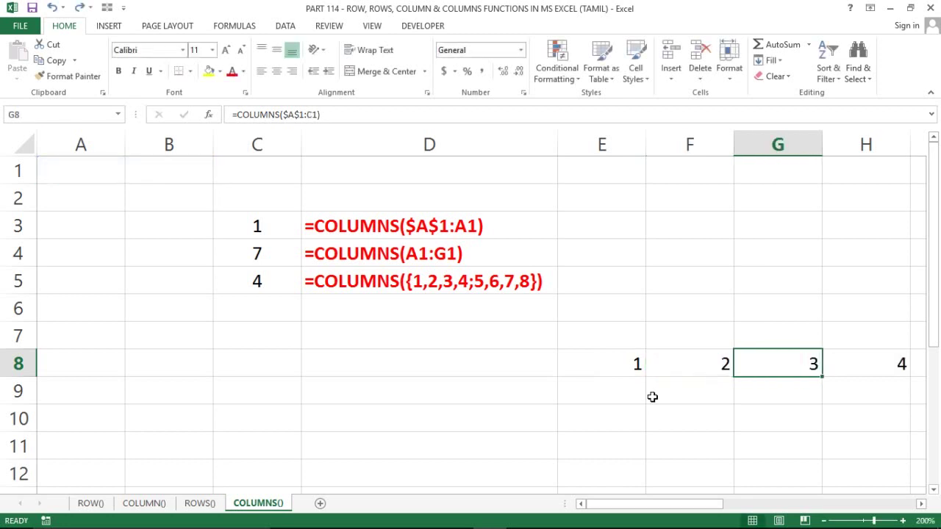
pyautogui.press('F2')
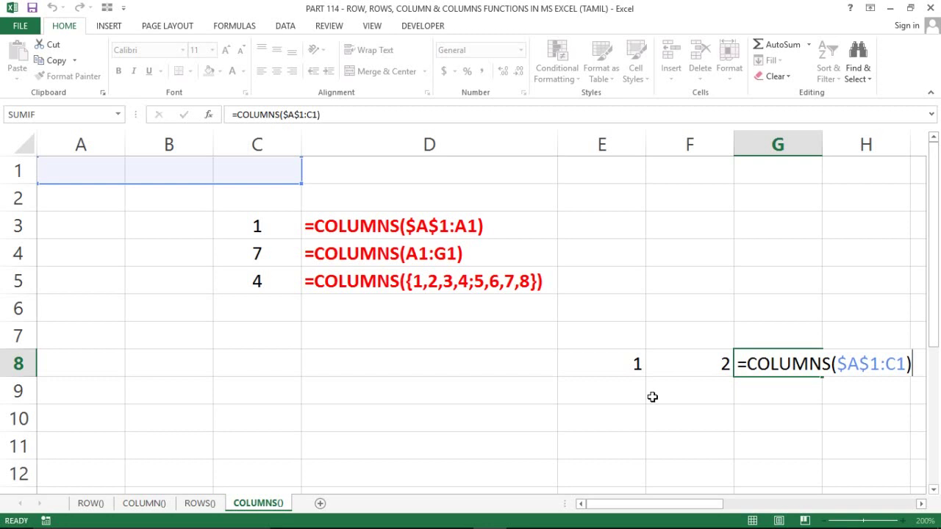
pyautogui.press('Escape')
pyautogui.press('Tab')
pyautogui.hotkey('ctrl', 'Right')
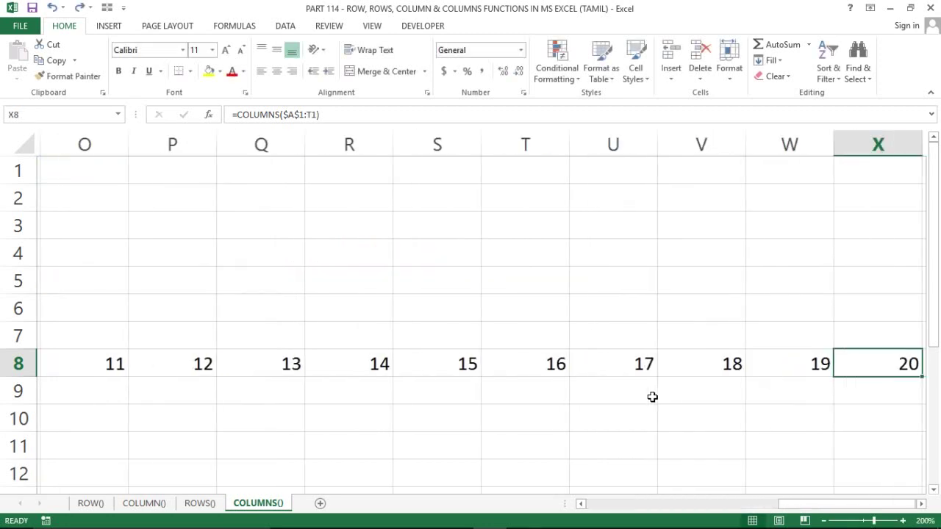
pyautogui.press('F2')
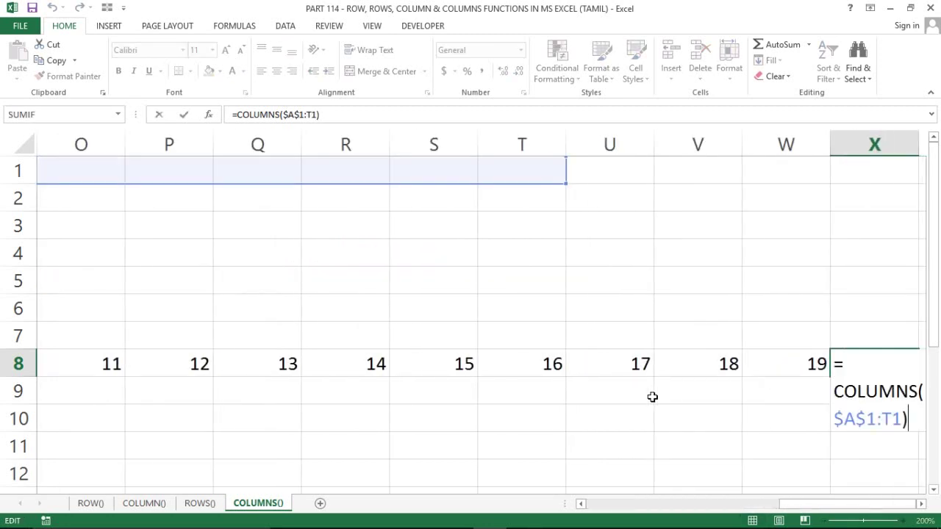
pyautogui.press('Escape')
pyautogui.press('Left')
pyautogui.press('Home')
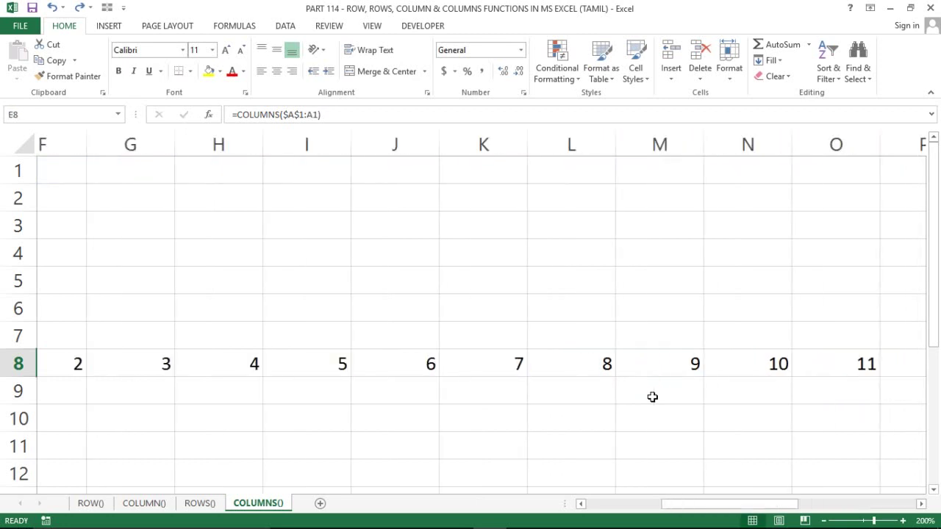
pyautogui.press('Right')
pyautogui.press('Right')
pyautogui.press('Right')
pyautogui.press('Left')
# Jump back to the top of the sheet, then select the empty cell D8 beside the row 8 series
pyautogui.hotkey('ctrl', 'Up')
pyautogui.hotkey('ctrl', 'Up')
pyautogui.hotkey('ctrl', 'Up')
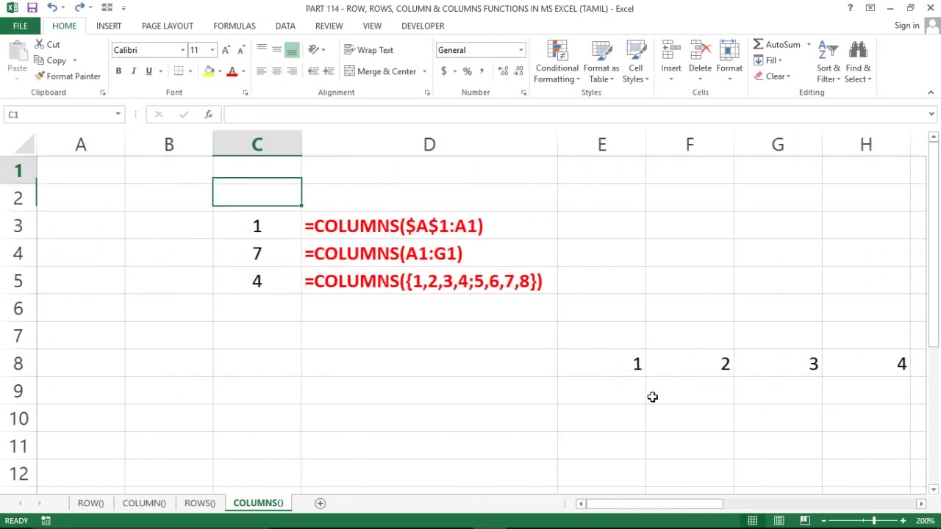
pyautogui.press('Home')
pyautogui.press('Down')
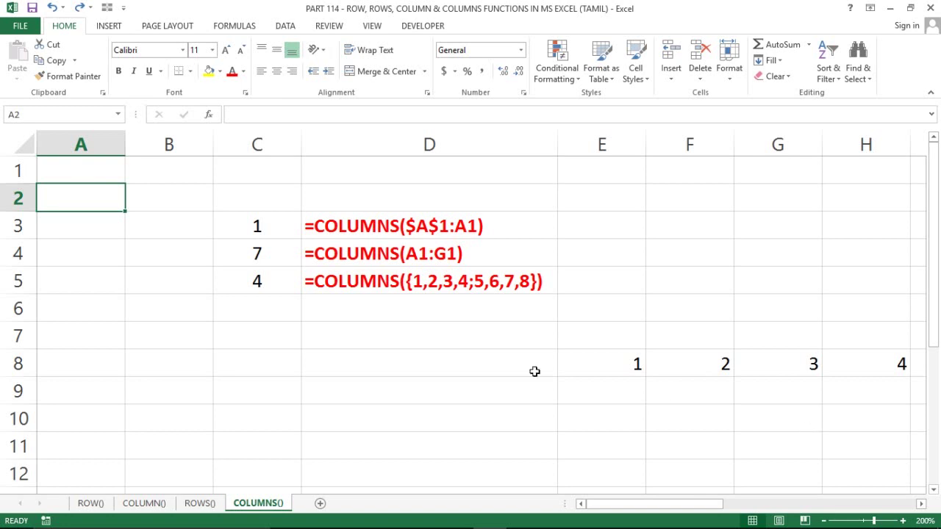
pyautogui.click(372, 362)
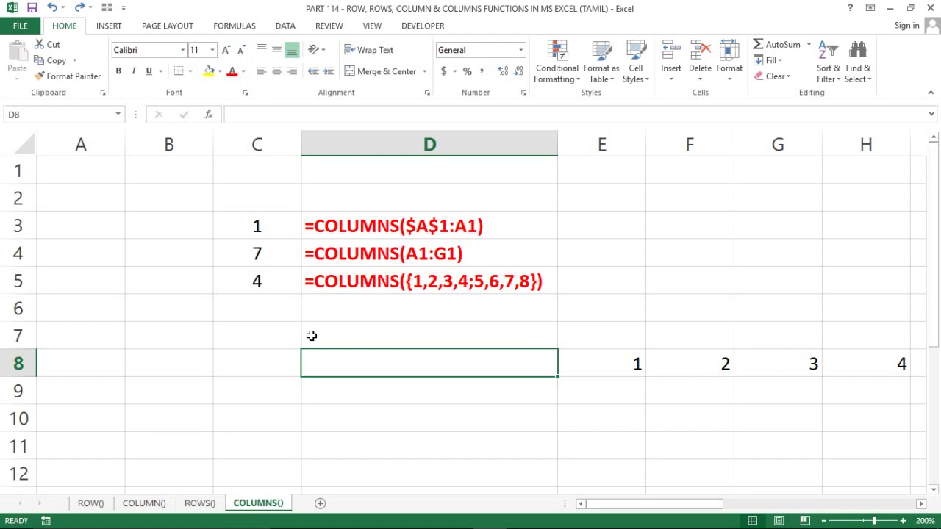
# Move through the COLUMN() sheet to the ROW() sheet and check the =ROW() result in A4
pyautogui.click(125, 506)
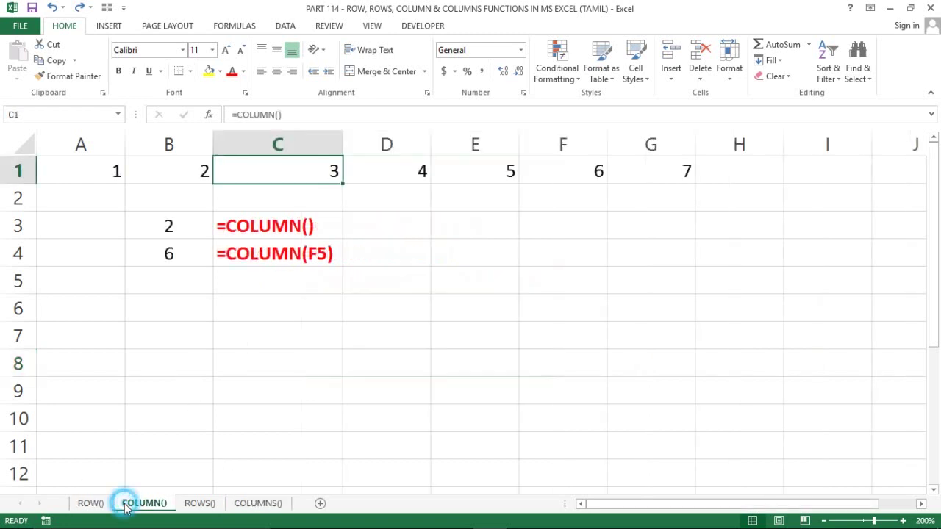
pyautogui.click(90, 504)
pyautogui.click(303, 406)
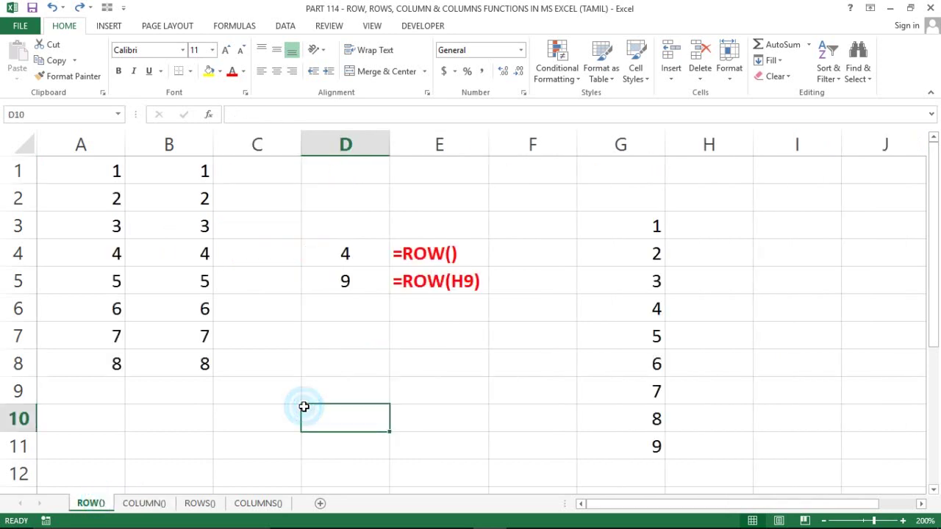
pyautogui.click(509, 394)
pyautogui.hotkey('ctrl', 'Up')
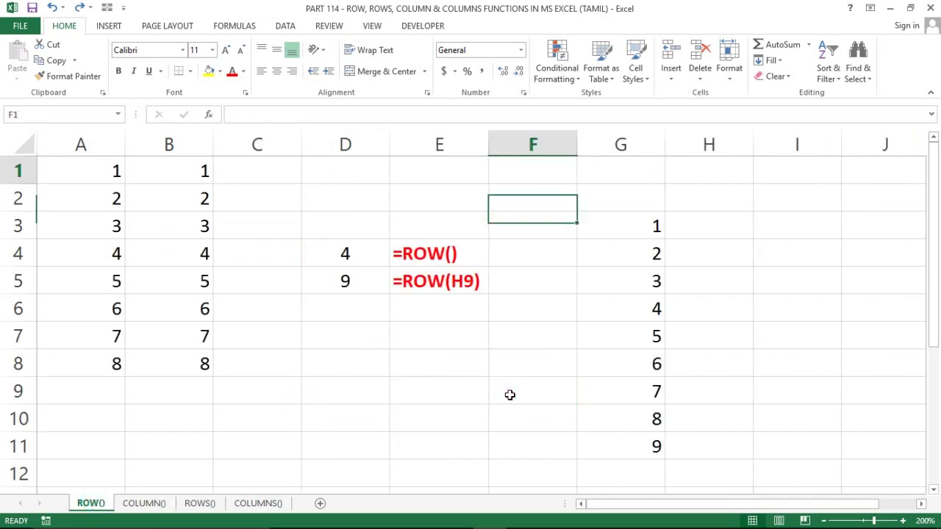
pyautogui.press('Home')
pyautogui.press('Down')
pyautogui.press('Down')
pyautogui.press('Down')
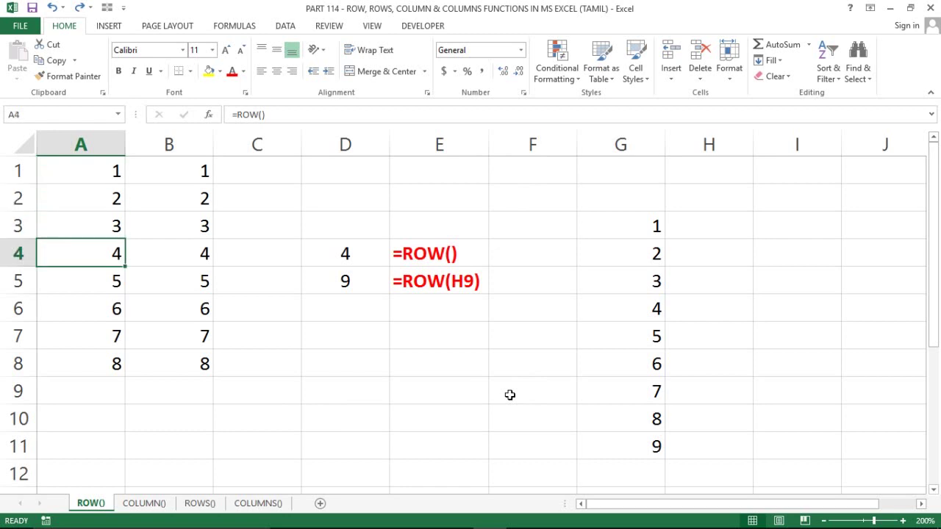
pyautogui.press('Up')
pyautogui.press('Up')
pyautogui.press('Up')
pyautogui.press('Right')
pyautogui.press('Left')
pyautogui.press('Down')
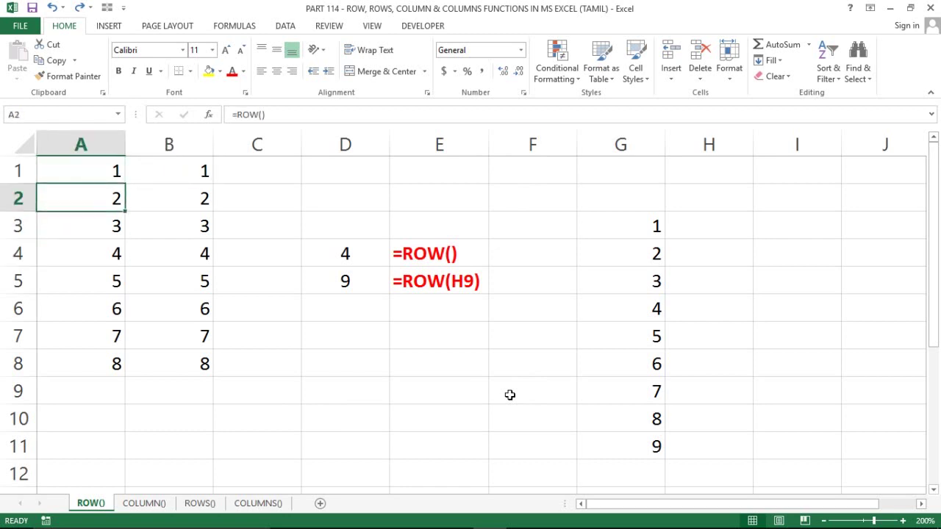
# Select several empty cells around the =ROW() and =ROW(H9) examples, ending at E2
pyautogui.click(474, 380)
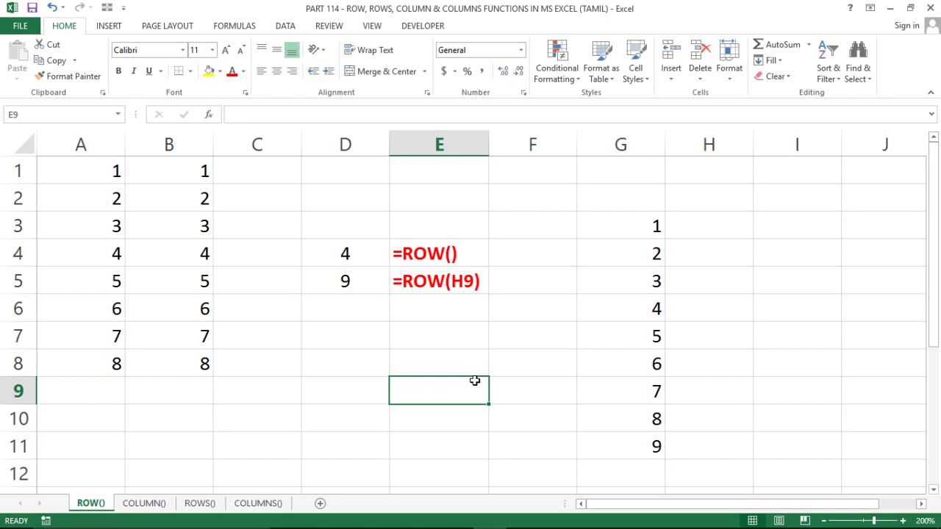
pyautogui.click(434, 372)
pyautogui.click(374, 375)
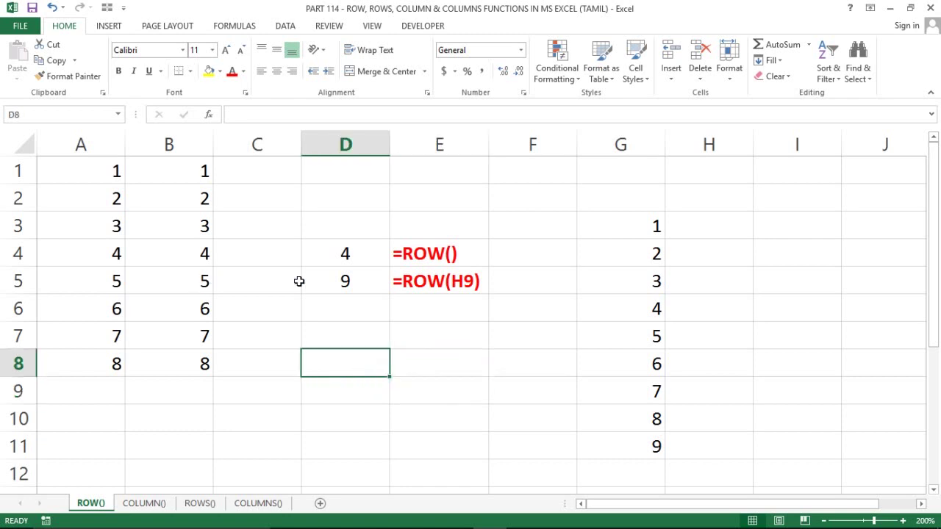
pyautogui.click(304, 309)
pyautogui.click(424, 227)
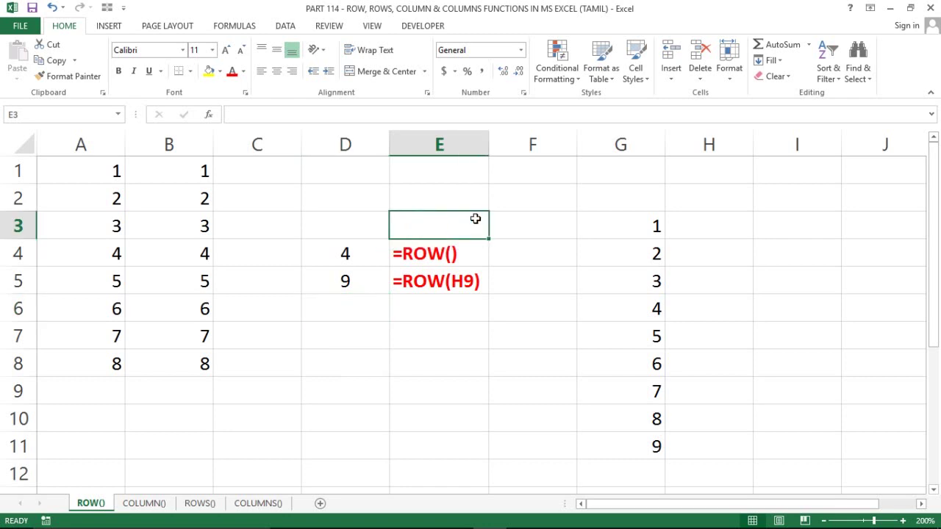
pyautogui.click(535, 216)
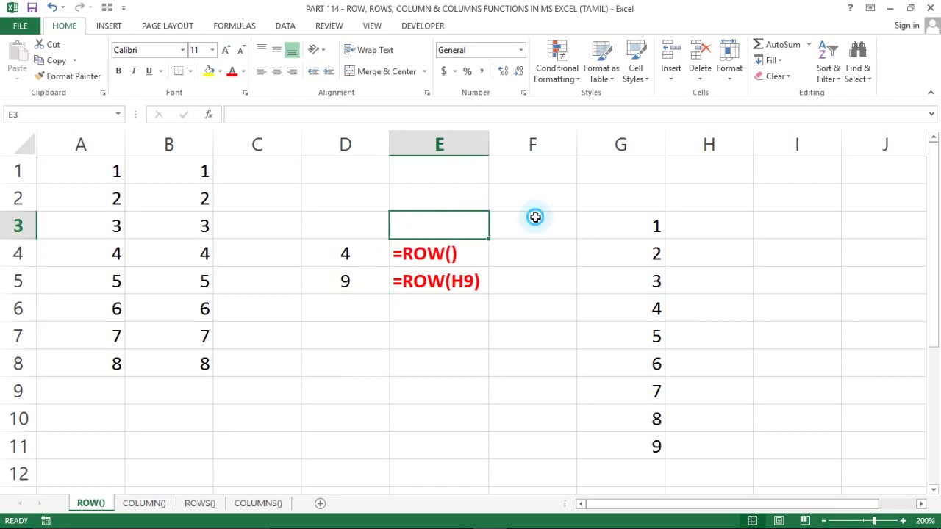
pyautogui.click(440, 193)
pyautogui.moveTo(402, 521)
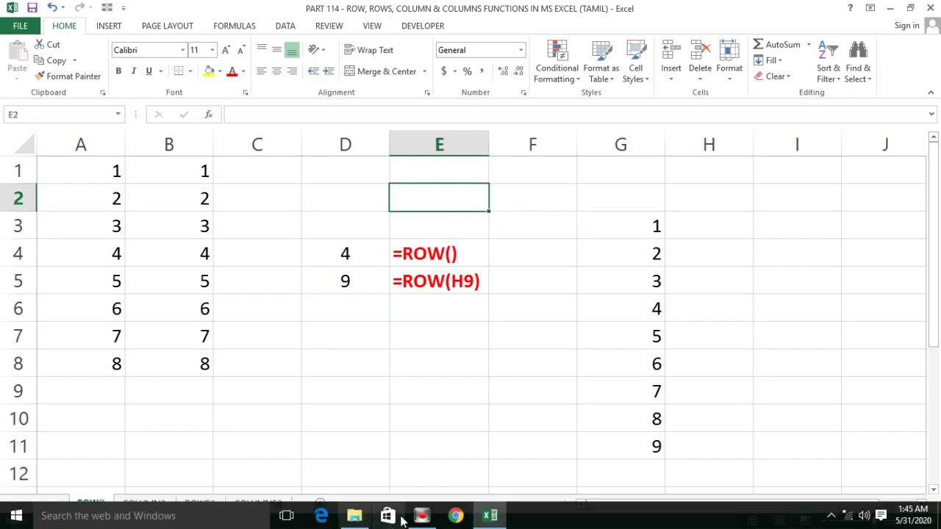